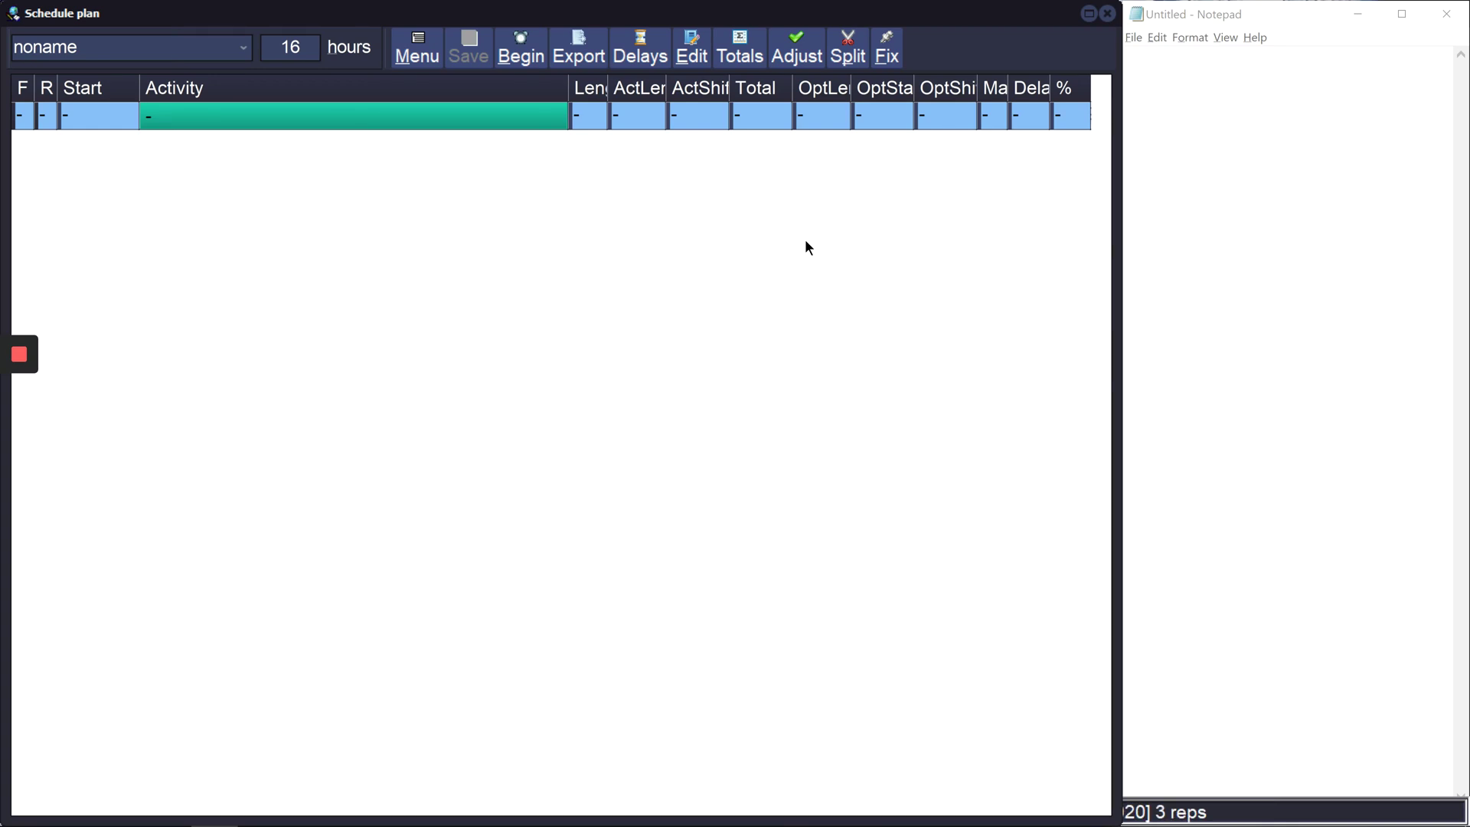
- Enter the first four activities: Japanese, SuperMemo, Breakfast and a second SuperMemo
{"action": "type", "text": "Japanese"}
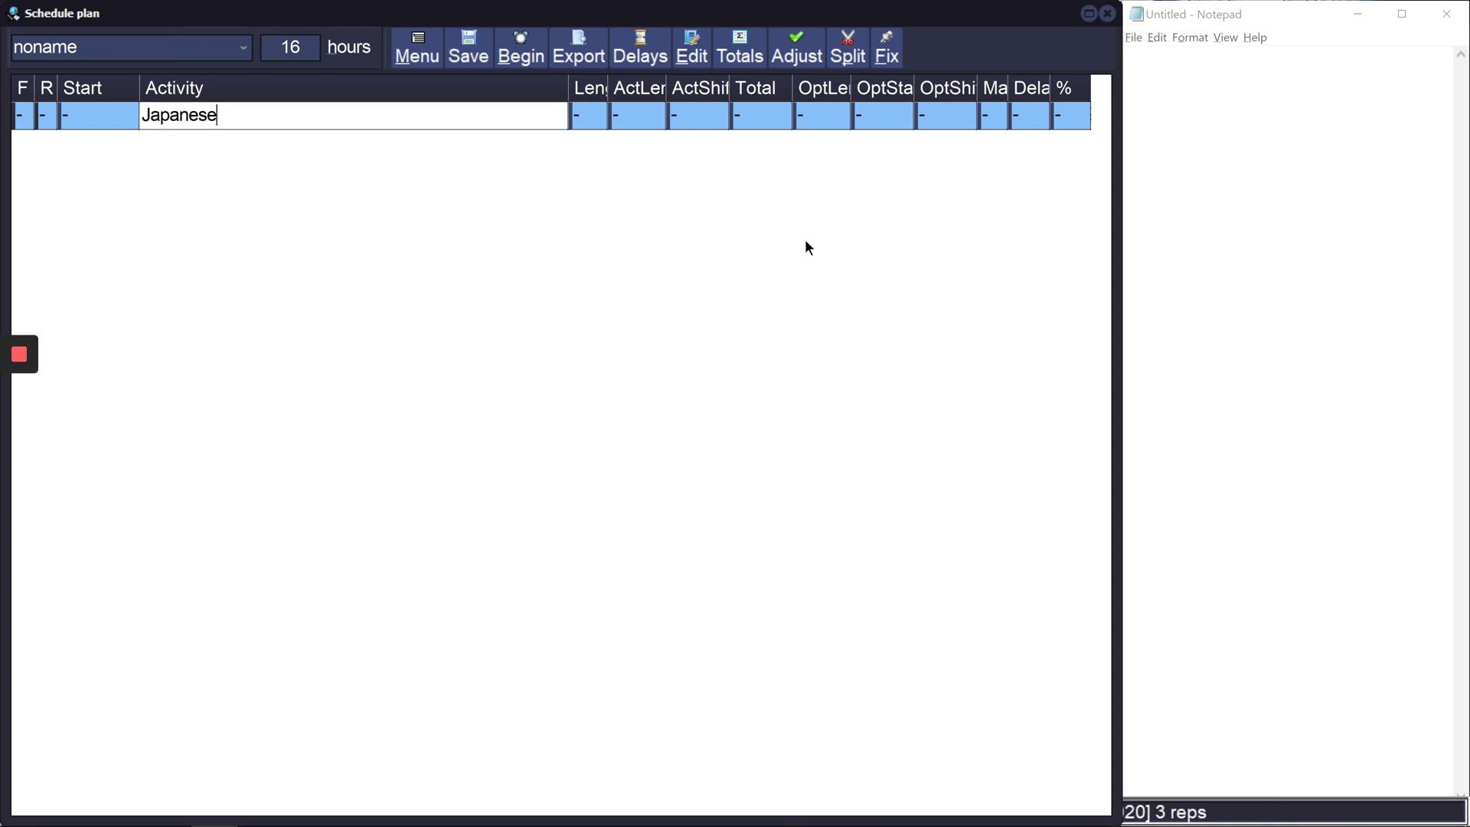
{"action": "key", "text": "Tab"}
{"action": "key", "text": "Return"}
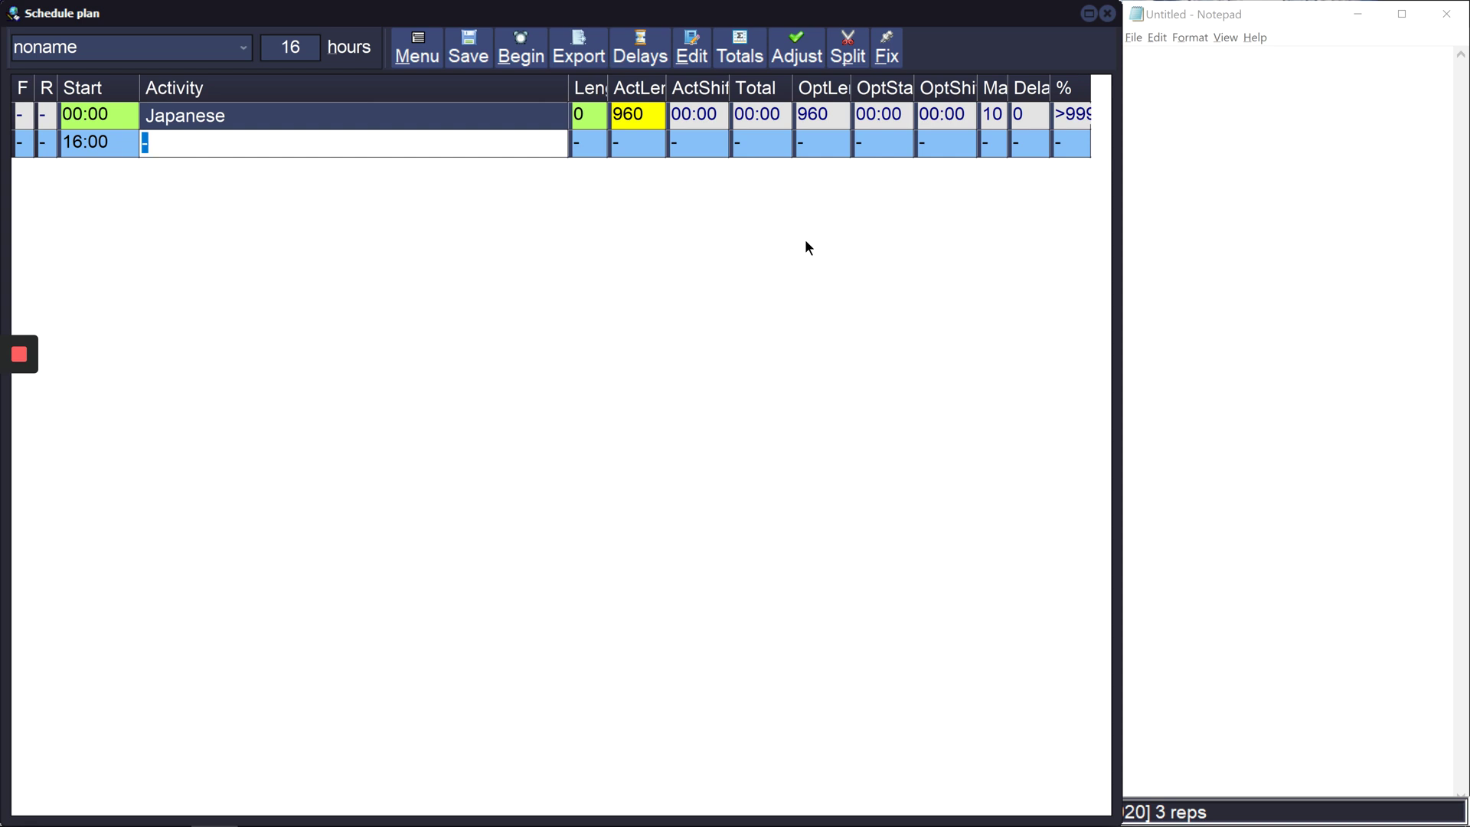
{"action": "type", "text": "SuperMemo"}
{"action": "key", "text": "Tab"}
{"action": "key", "text": "Return"}
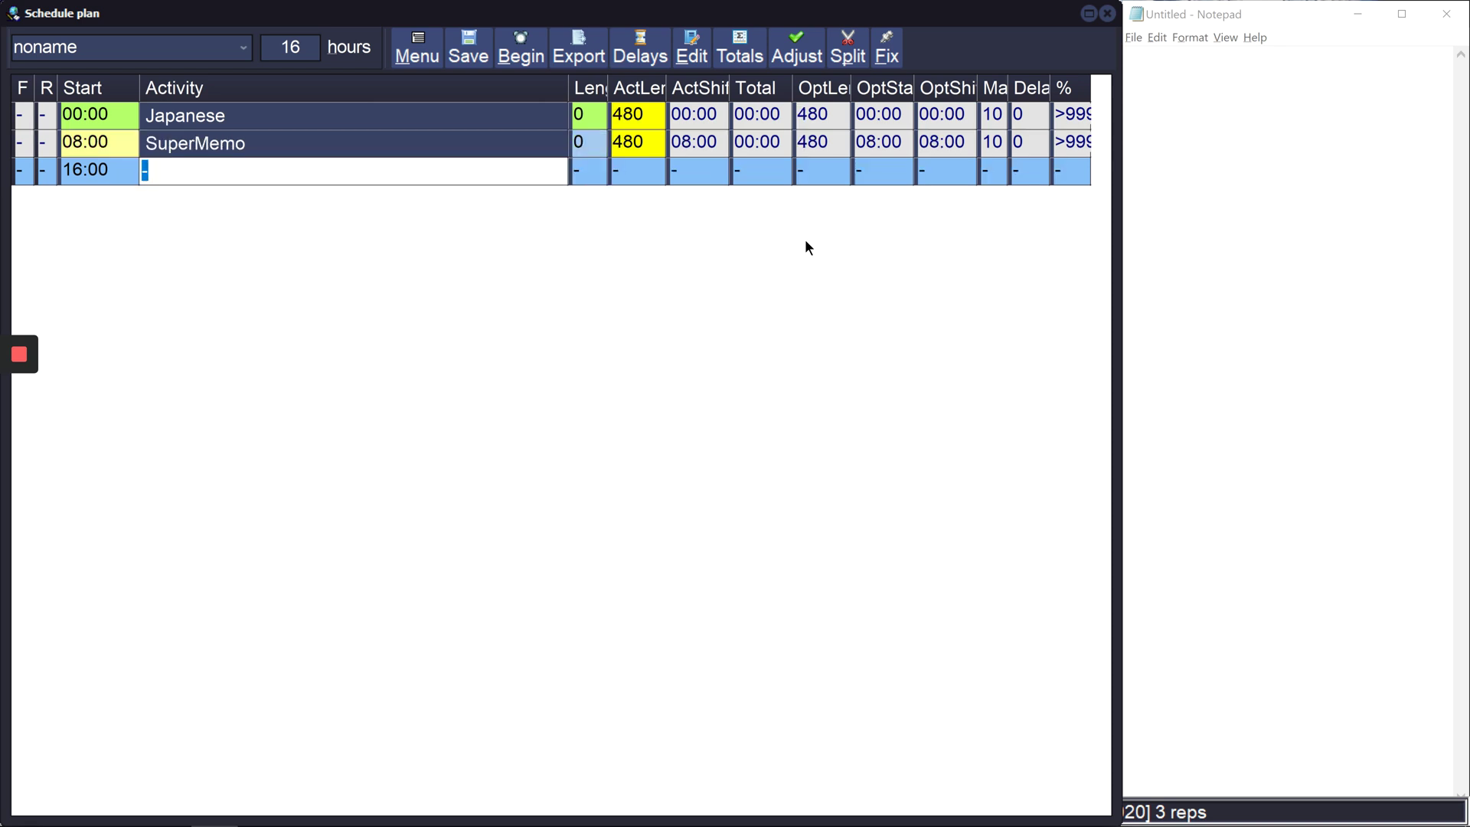
{"action": "type", "text": "Breakfast"}
{"action": "key", "text": "Tab"}
{"action": "key", "text": "Return"}
{"action": "type", "text": "SuperMem"}
{"action": "key", "text": "BackSpace"}
{"action": "type", "text": "Memo"}
{"action": "key", "text": "Tab"}
{"action": "key", "text": "Return"}
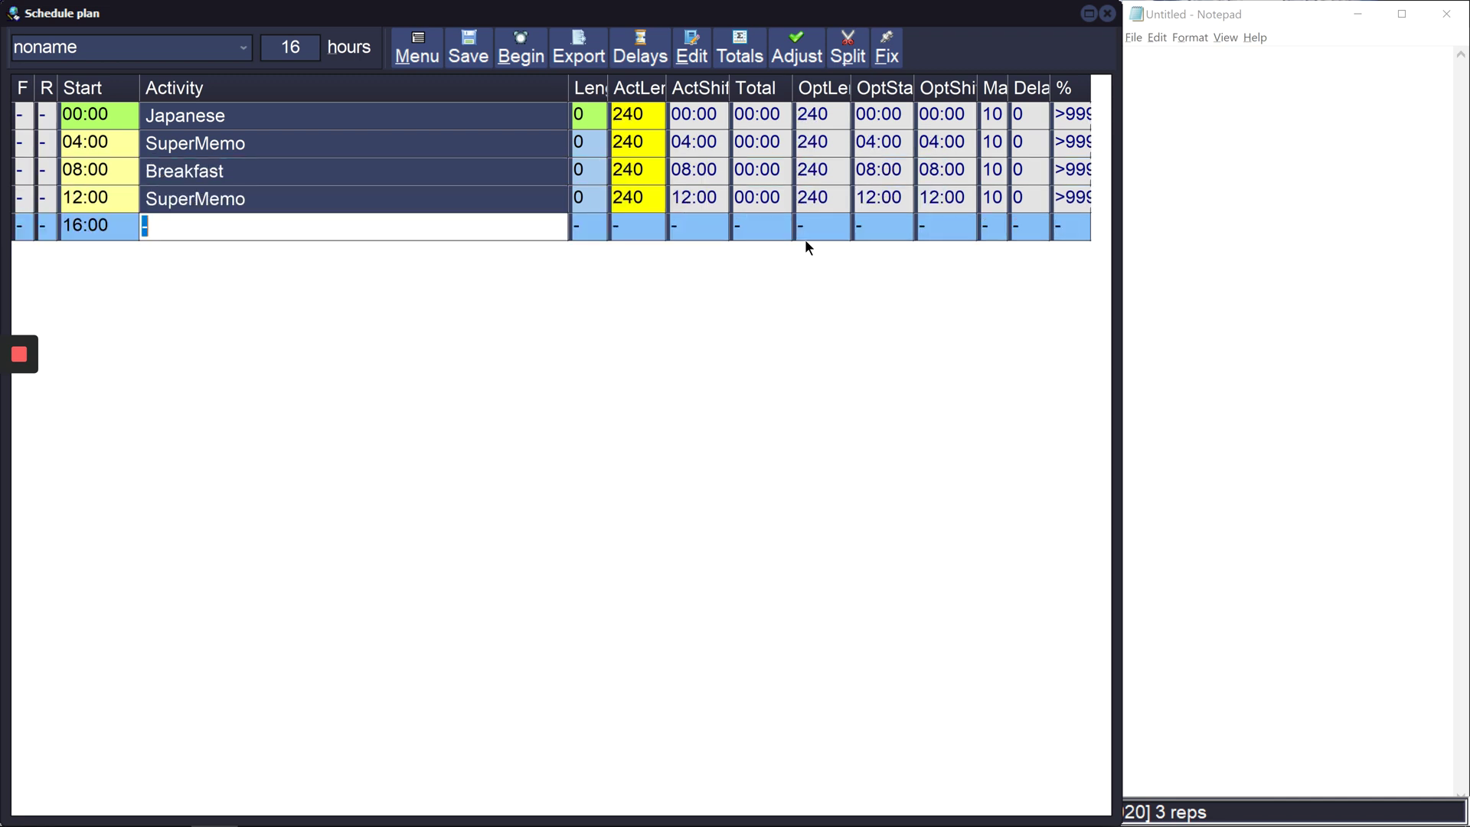
- Add Communication, Exercise, Anime and Nap, giving Nap a length of 120
{"action": "type", "text": "Communication"}
{"action": "key", "text": "Tab"}
{"action": "key", "text": "Return"}
{"action": "type", "text": "Exercise"}
{"action": "key", "text": "Tab"}
{"action": "key", "text": "Return"}
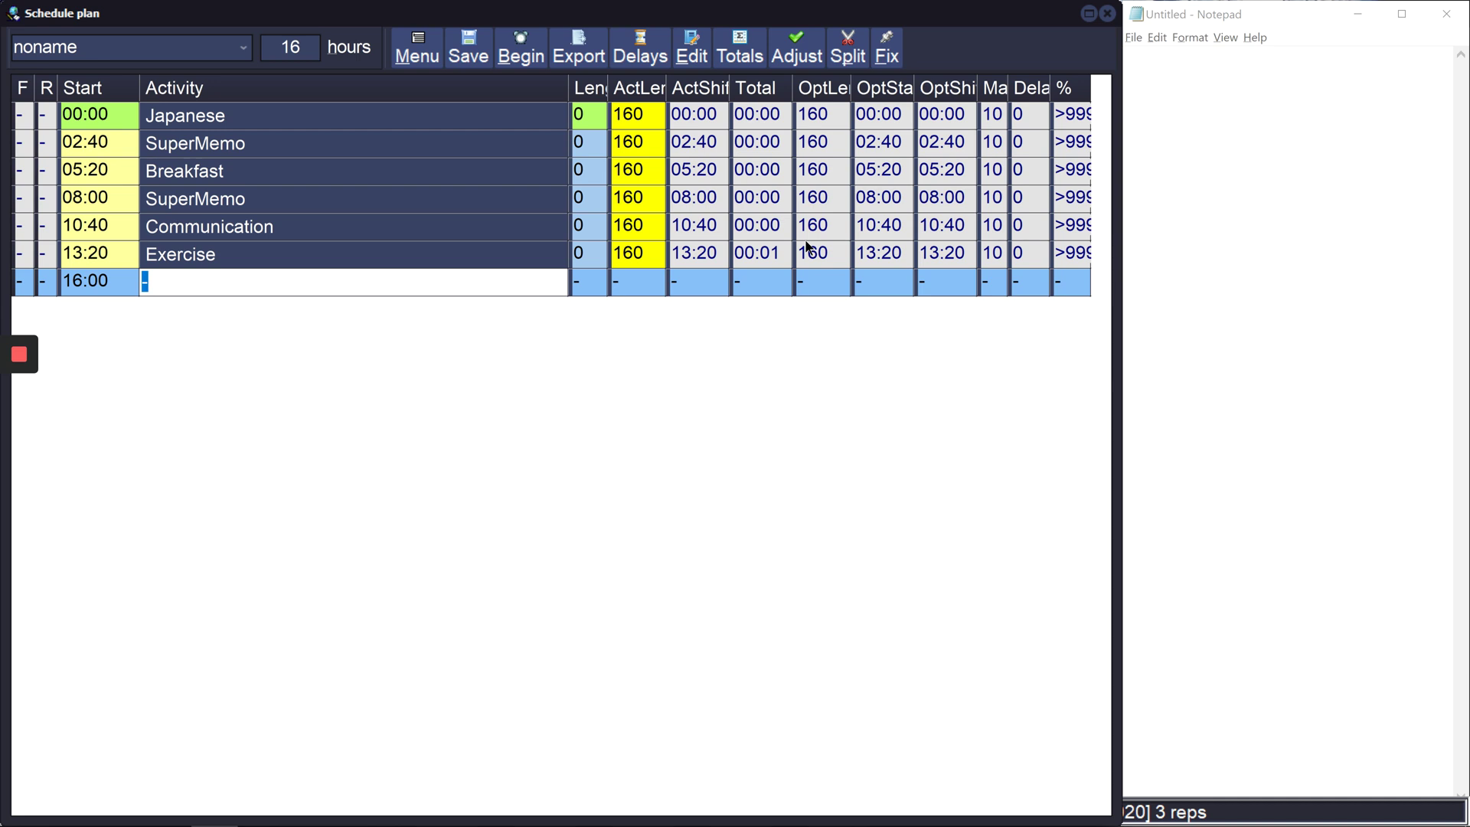
{"action": "type", "text": "Anime"}
{"action": "key", "text": "Tab"}
{"action": "key", "text": "Return"}
{"action": "type", "text": "Nap"}
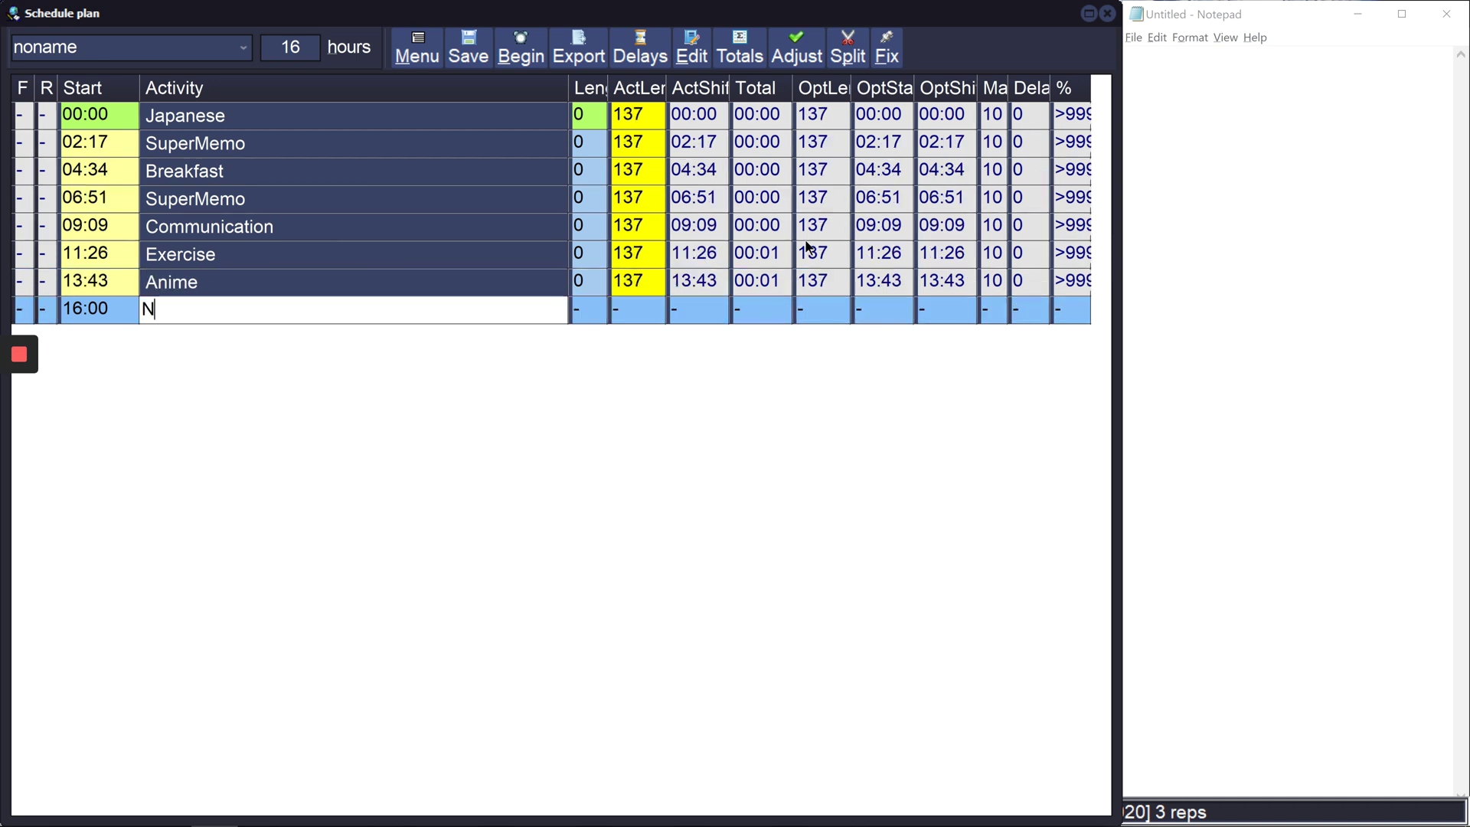
{"action": "key", "text": "Tab"}
{"action": "key", "text": "Return"}
{"action": "key", "text": "Down"}
{"action": "type", "text": "120"}
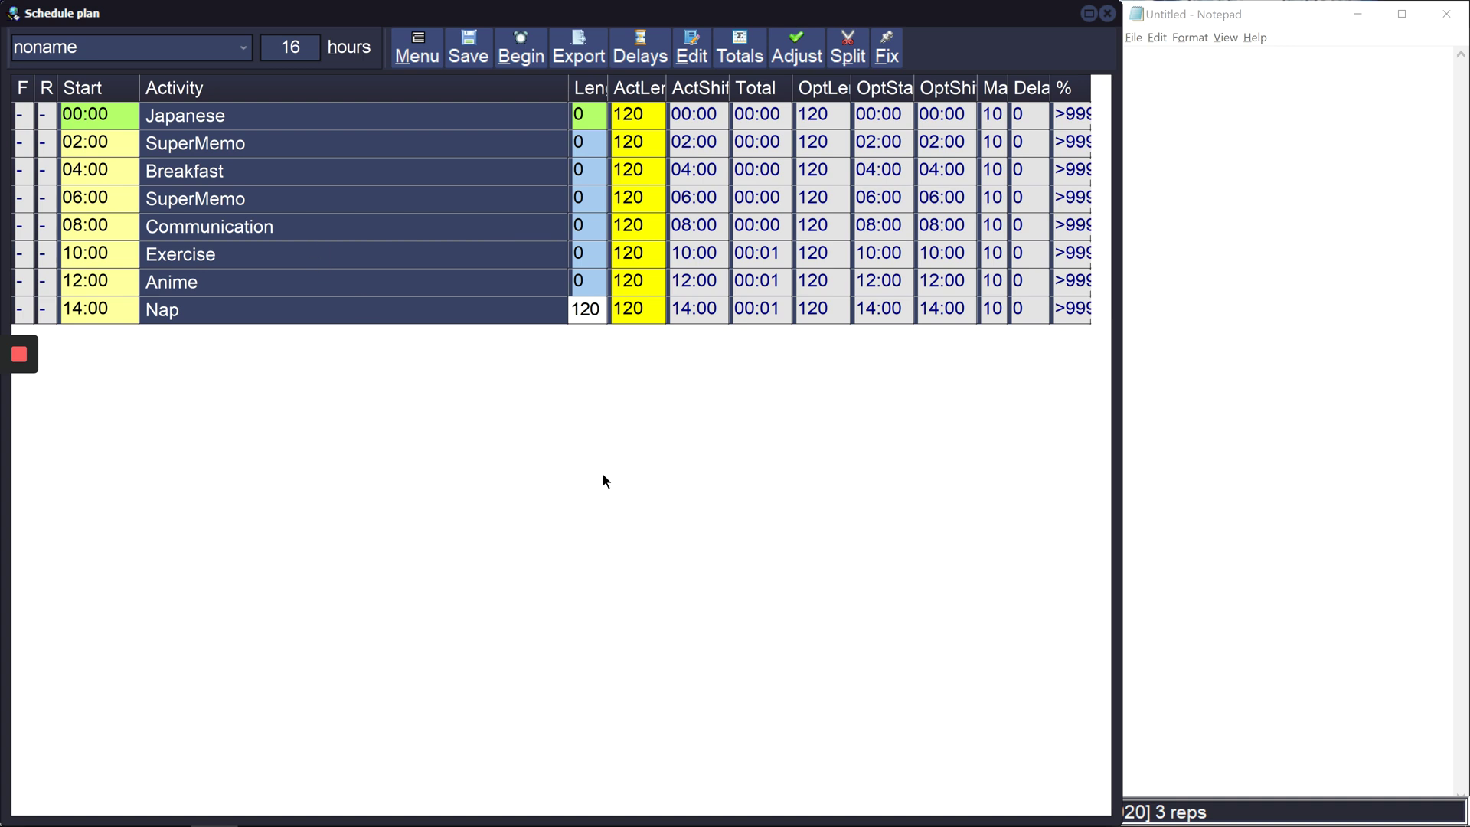
- Commit Nap's 120-minute length and add an Evening activity at the end
{"action": "key", "text": "Return"}
{"action": "type", "text": "Evening"}
{"action": "key", "text": "Tab"}
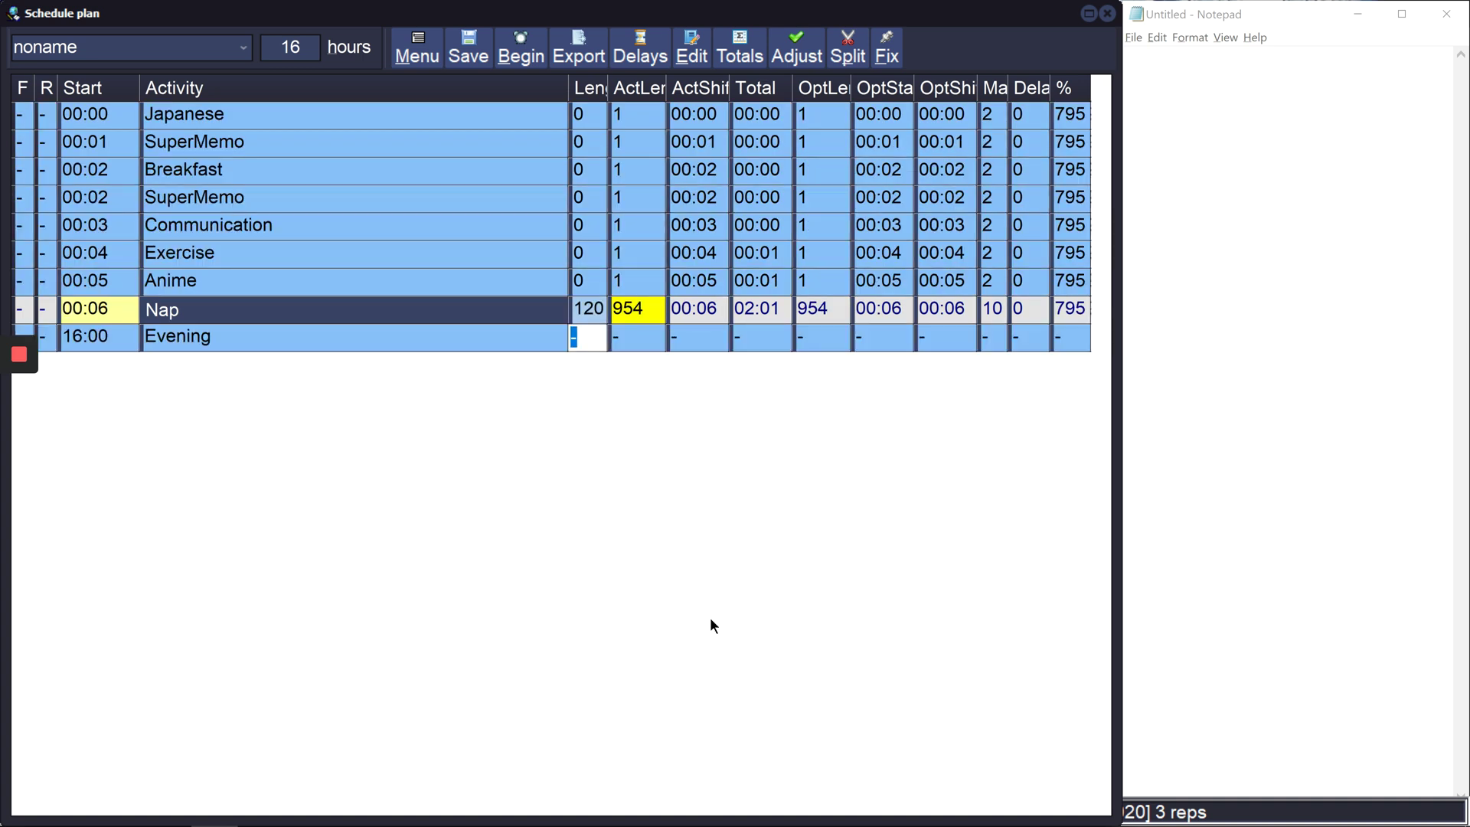
{"action": "key", "text": "Return"}
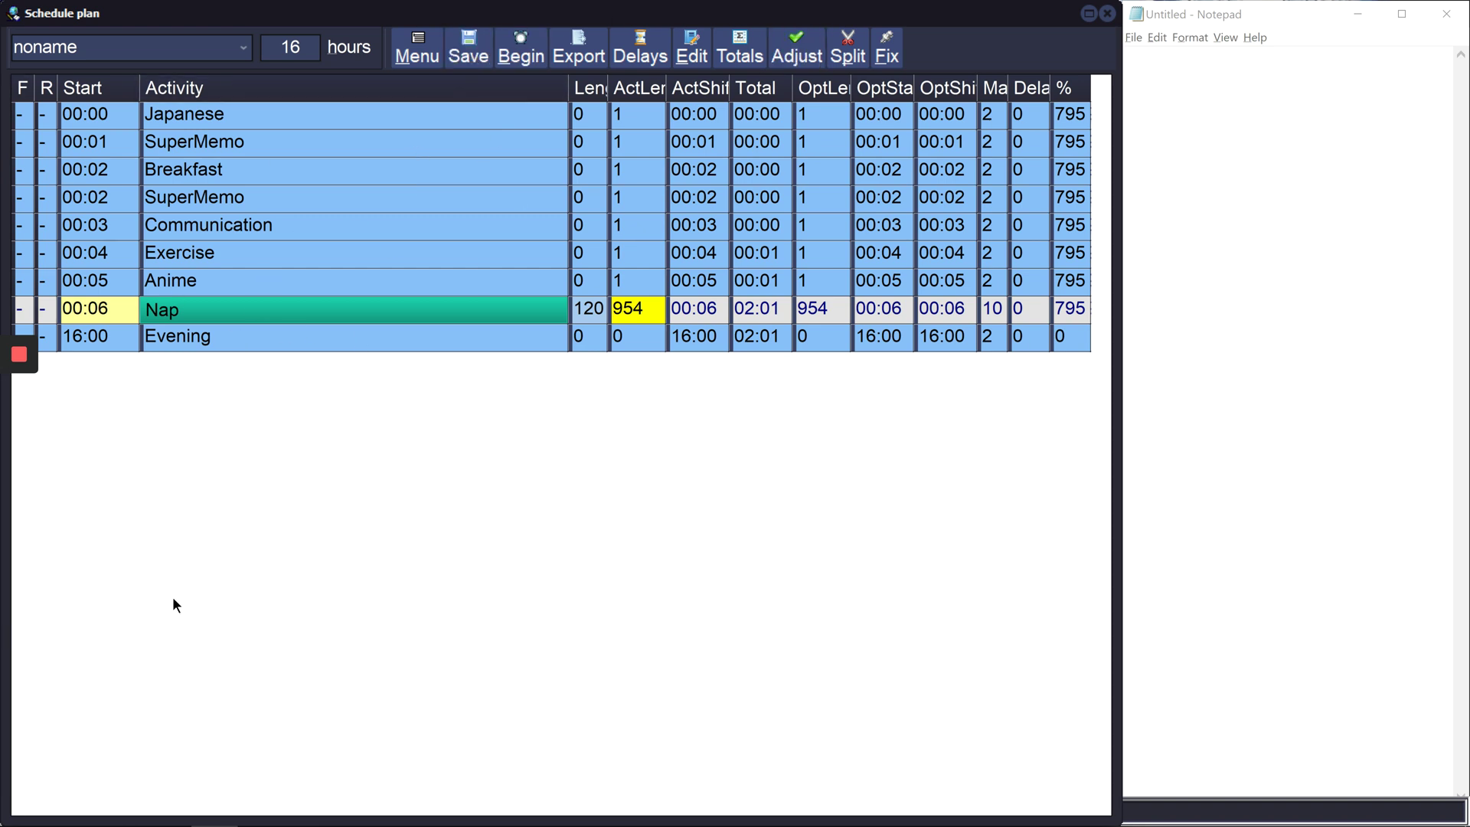
- Set Nap's start time to 13:00
{"action": "key", "text": "Left"}
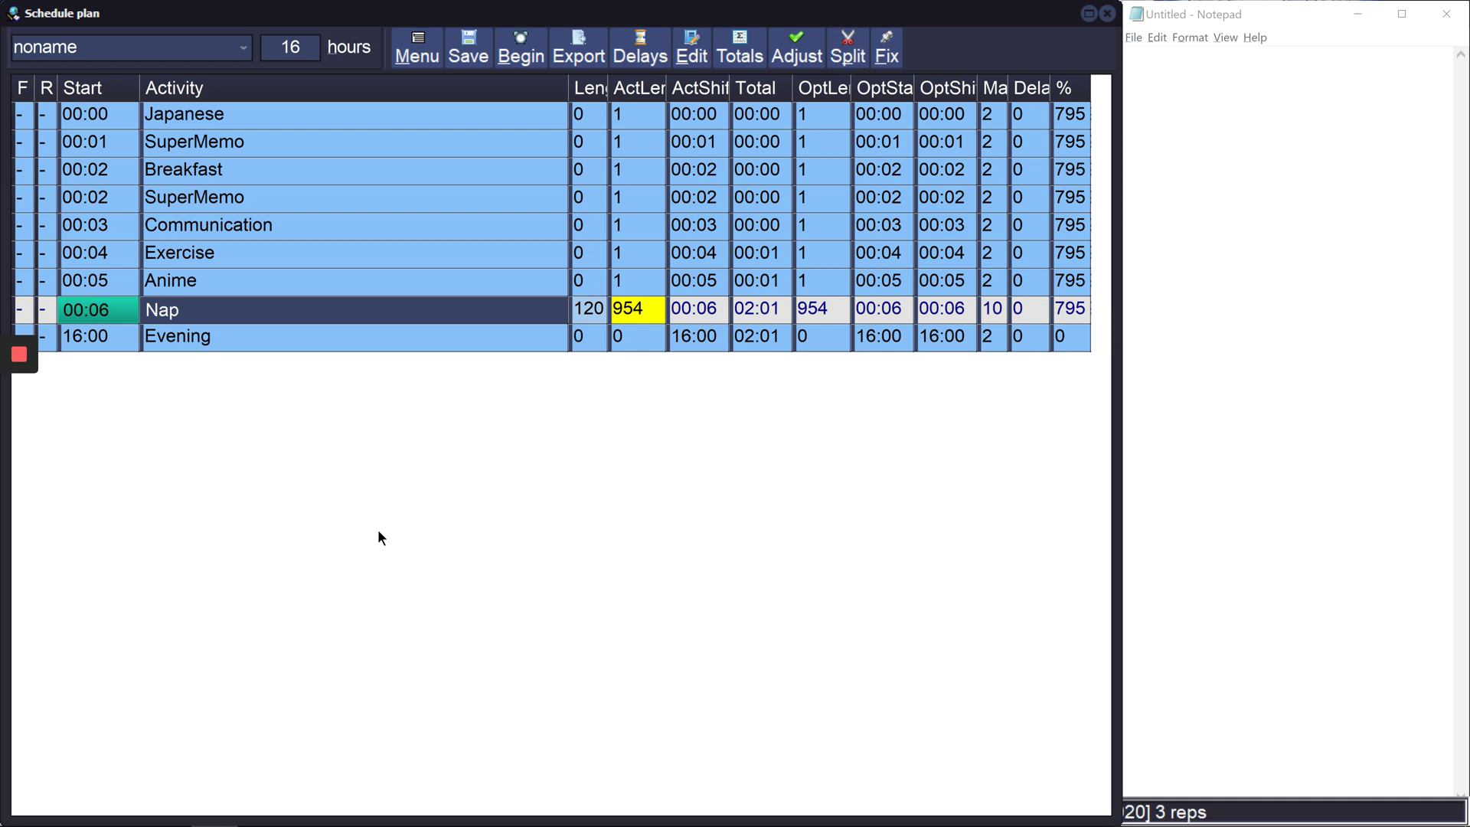
{"action": "key", "text": "Right"}
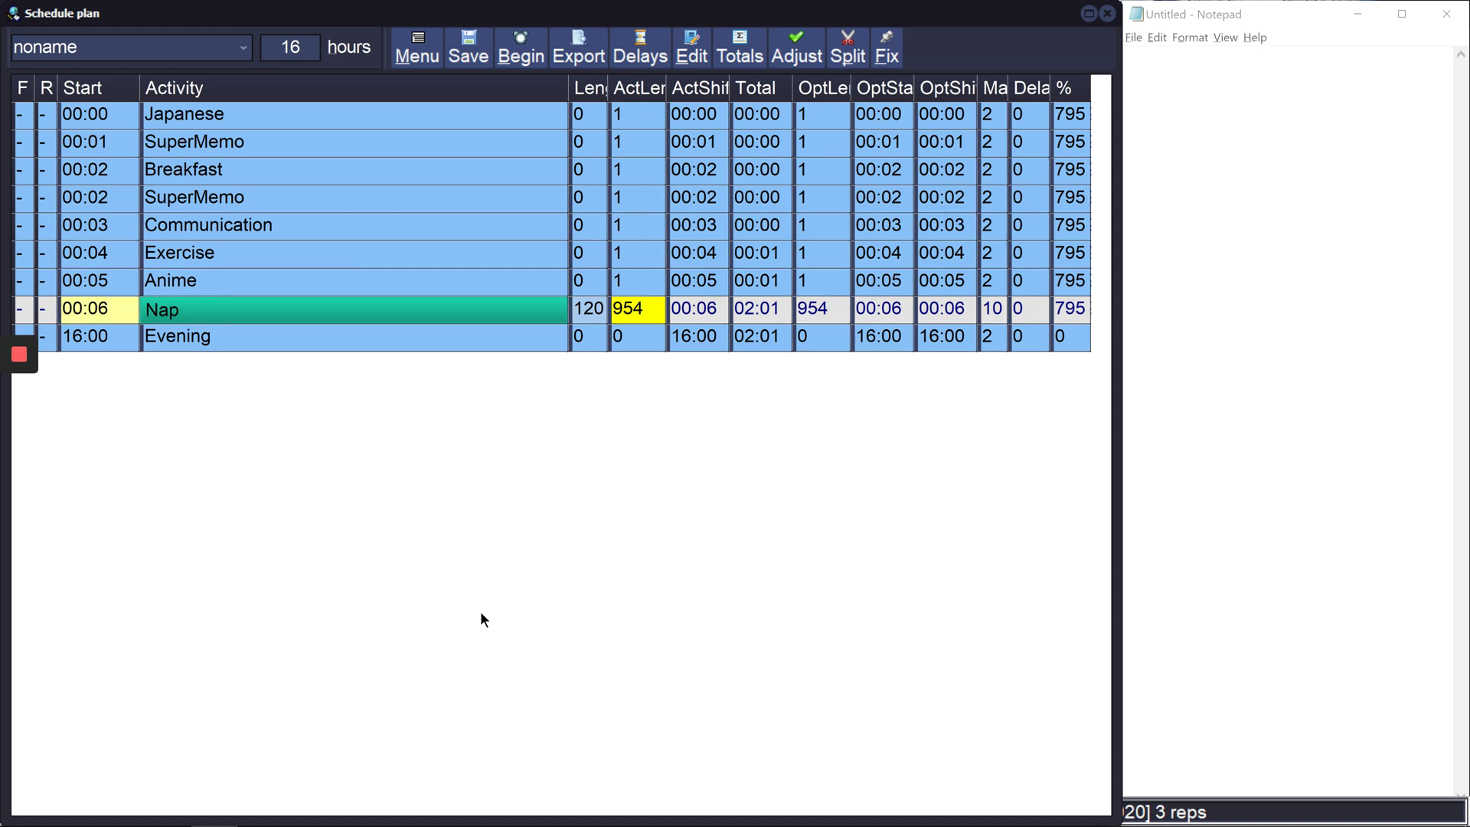
{"action": "key", "text": "Left"}
{"action": "type", "text": "13:00"}
{"action": "key", "text": "Return"}
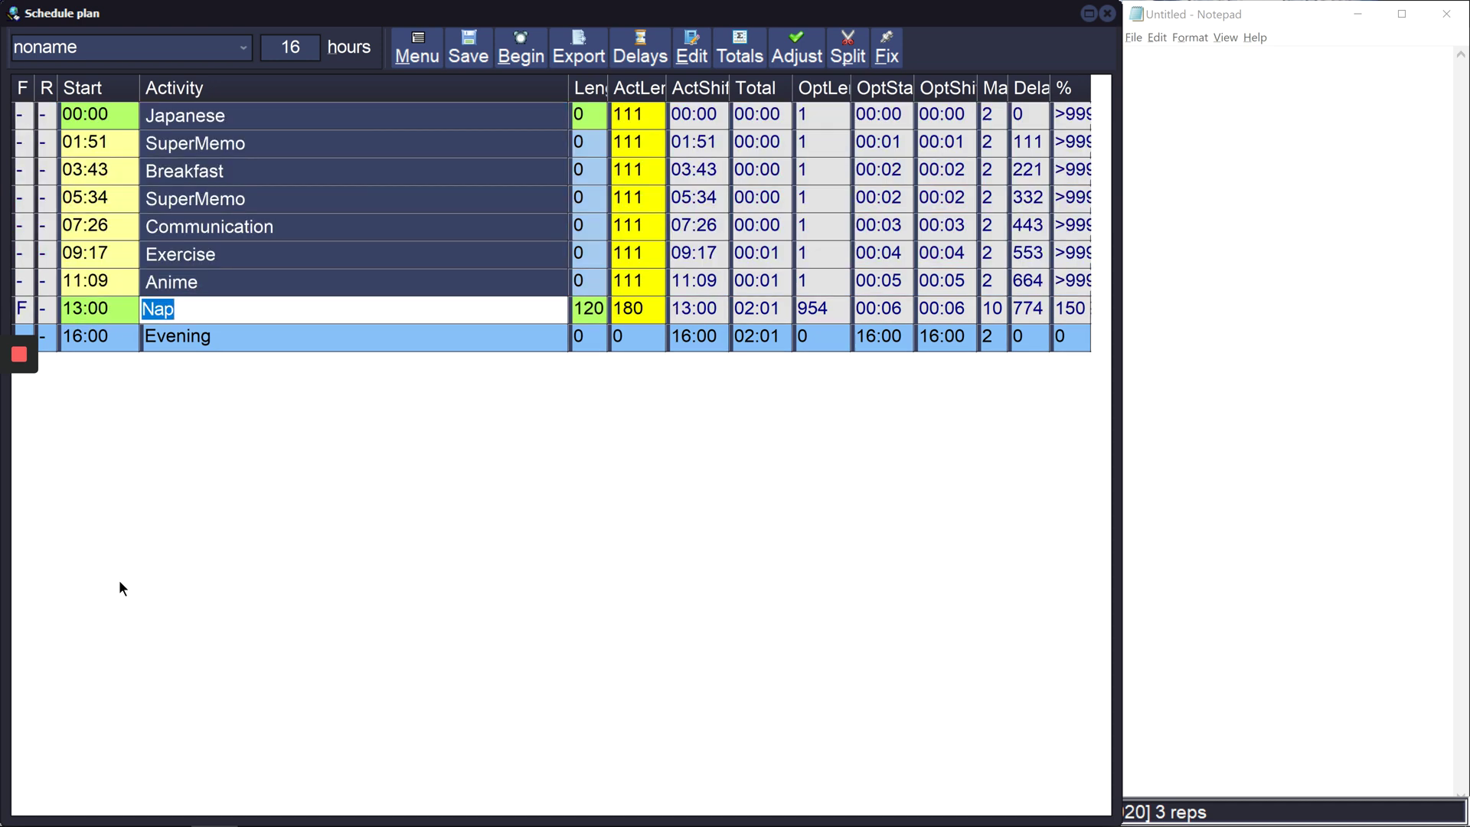
{"action": "key", "text": "Page_Up"}
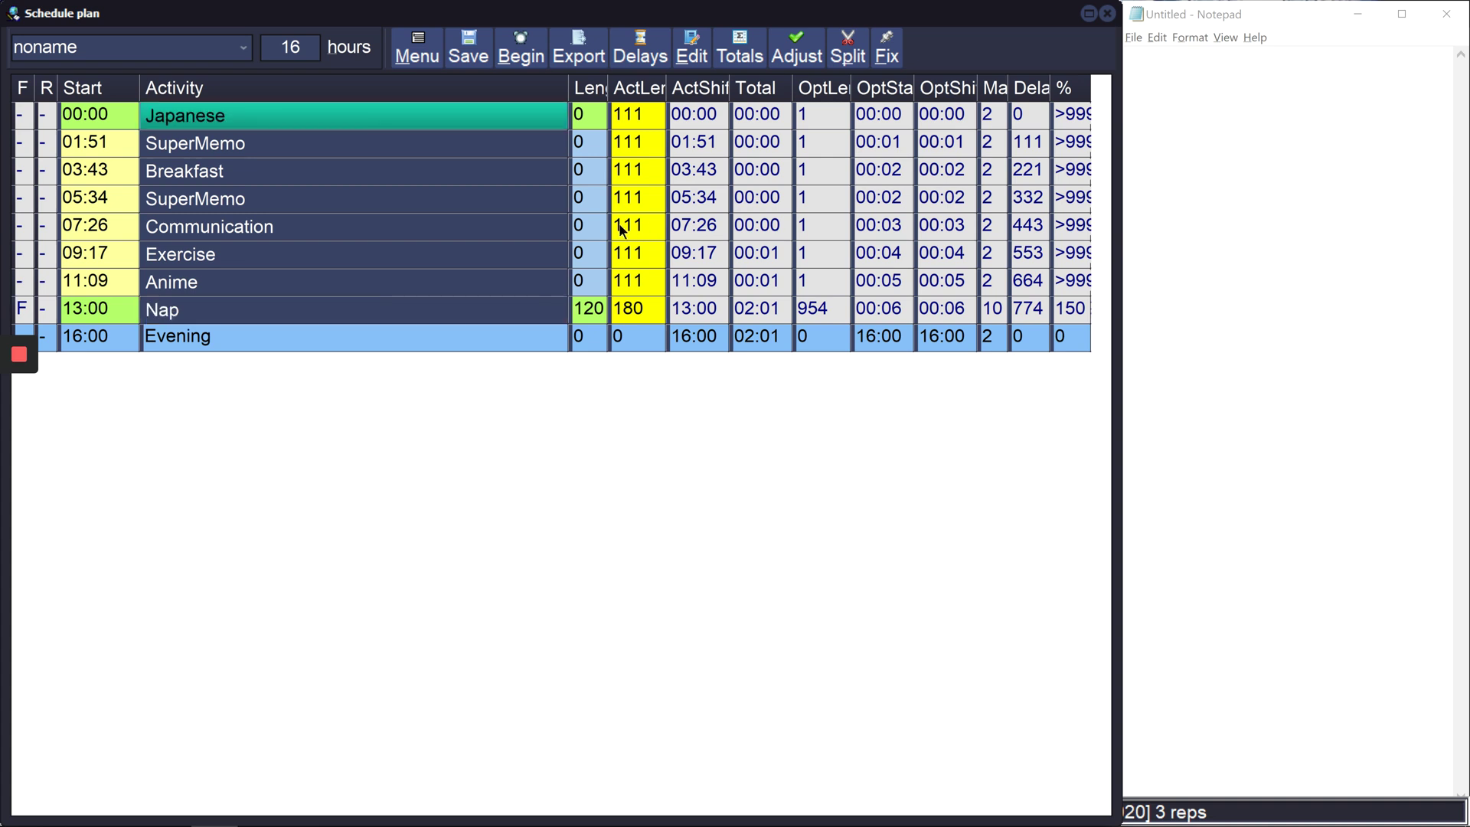
- Fix Breakfast to start at 10:00 and Exercise at 12:00
{"action": "key", "text": "Down"}
{"action": "key", "text": "Down"}
{"action": "key", "text": "Down"}
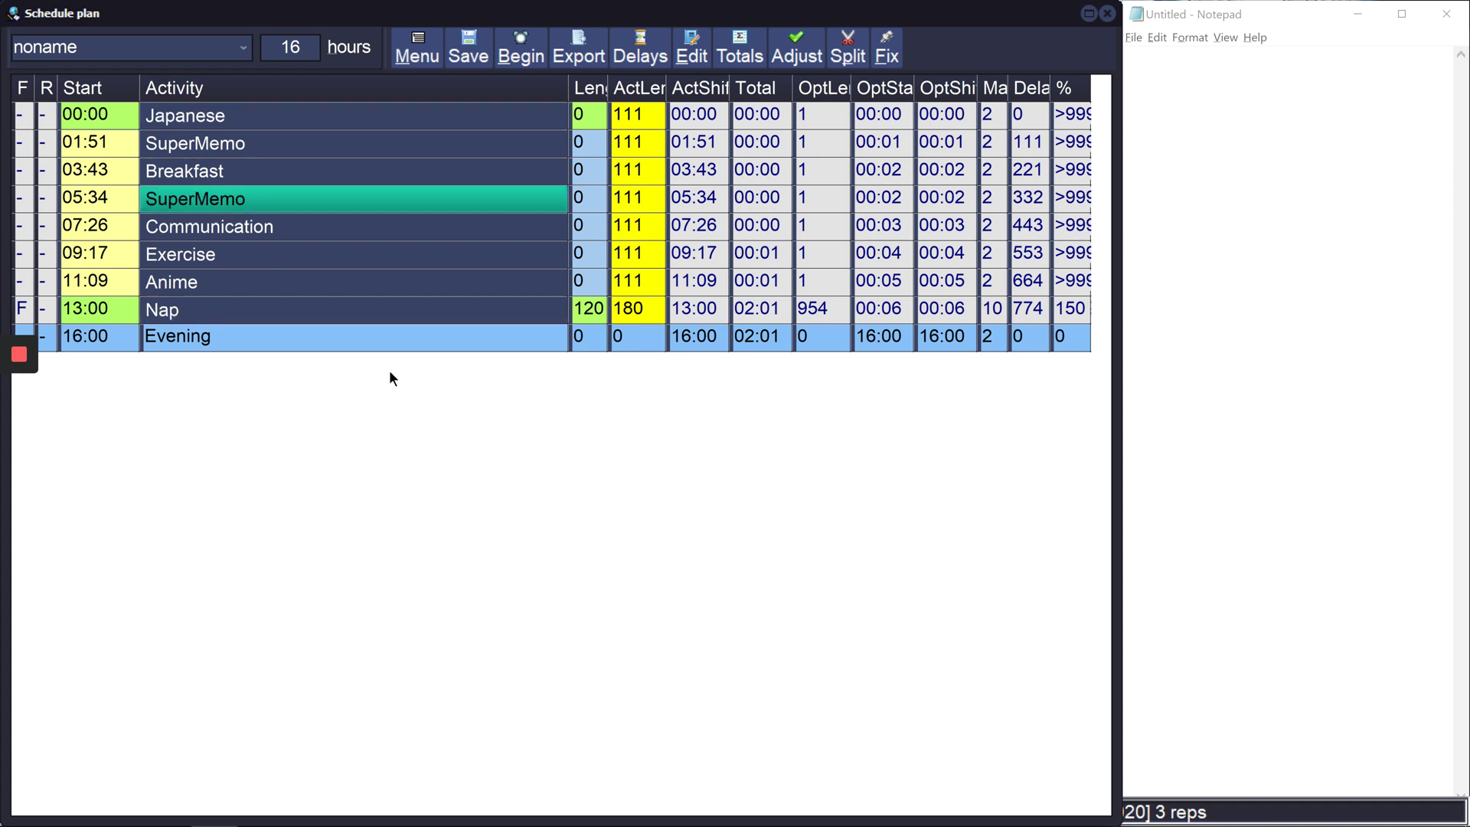
{"action": "key", "text": "Up"}
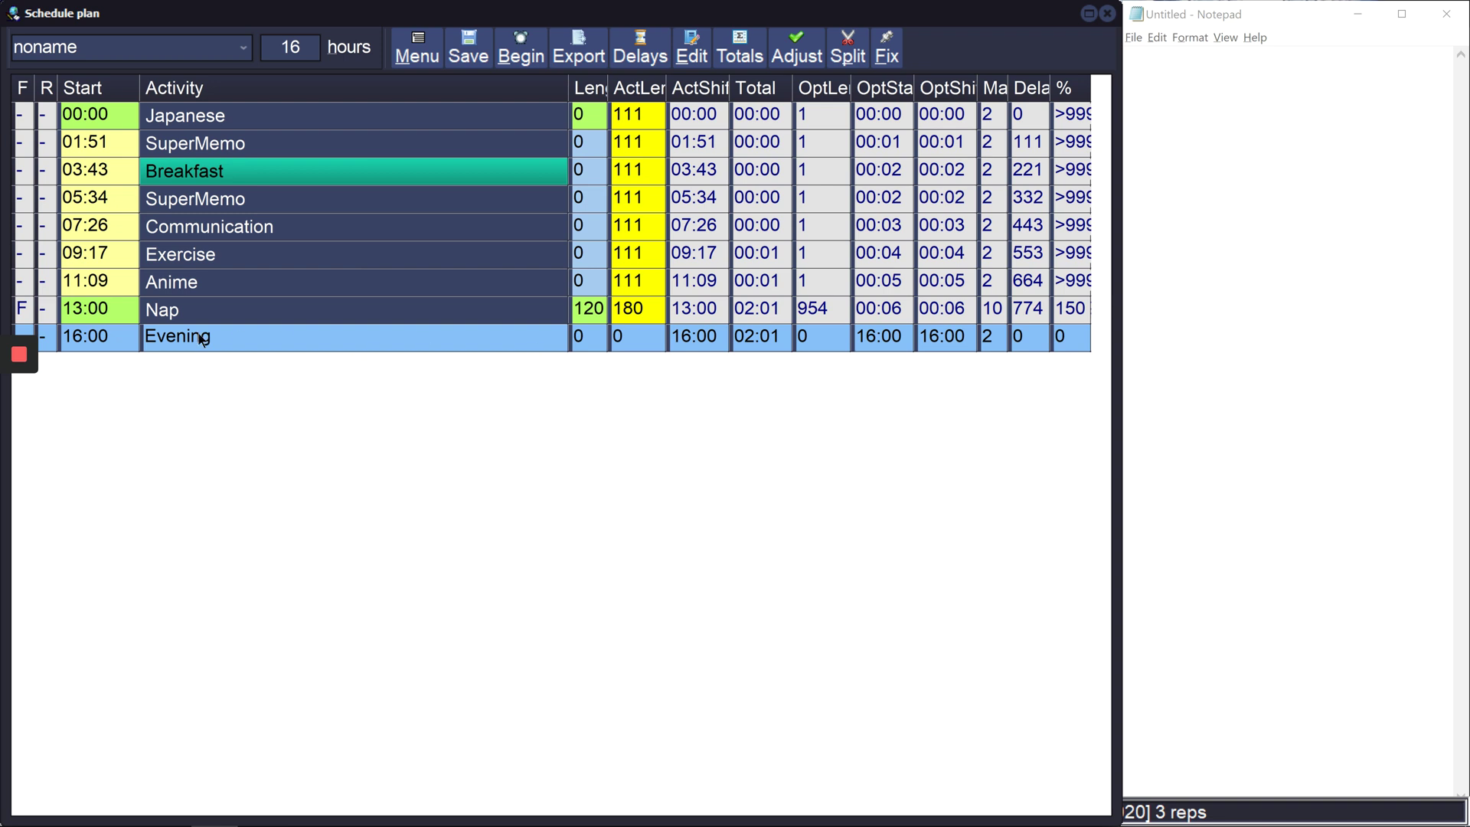
{"action": "key", "text": "Left"}
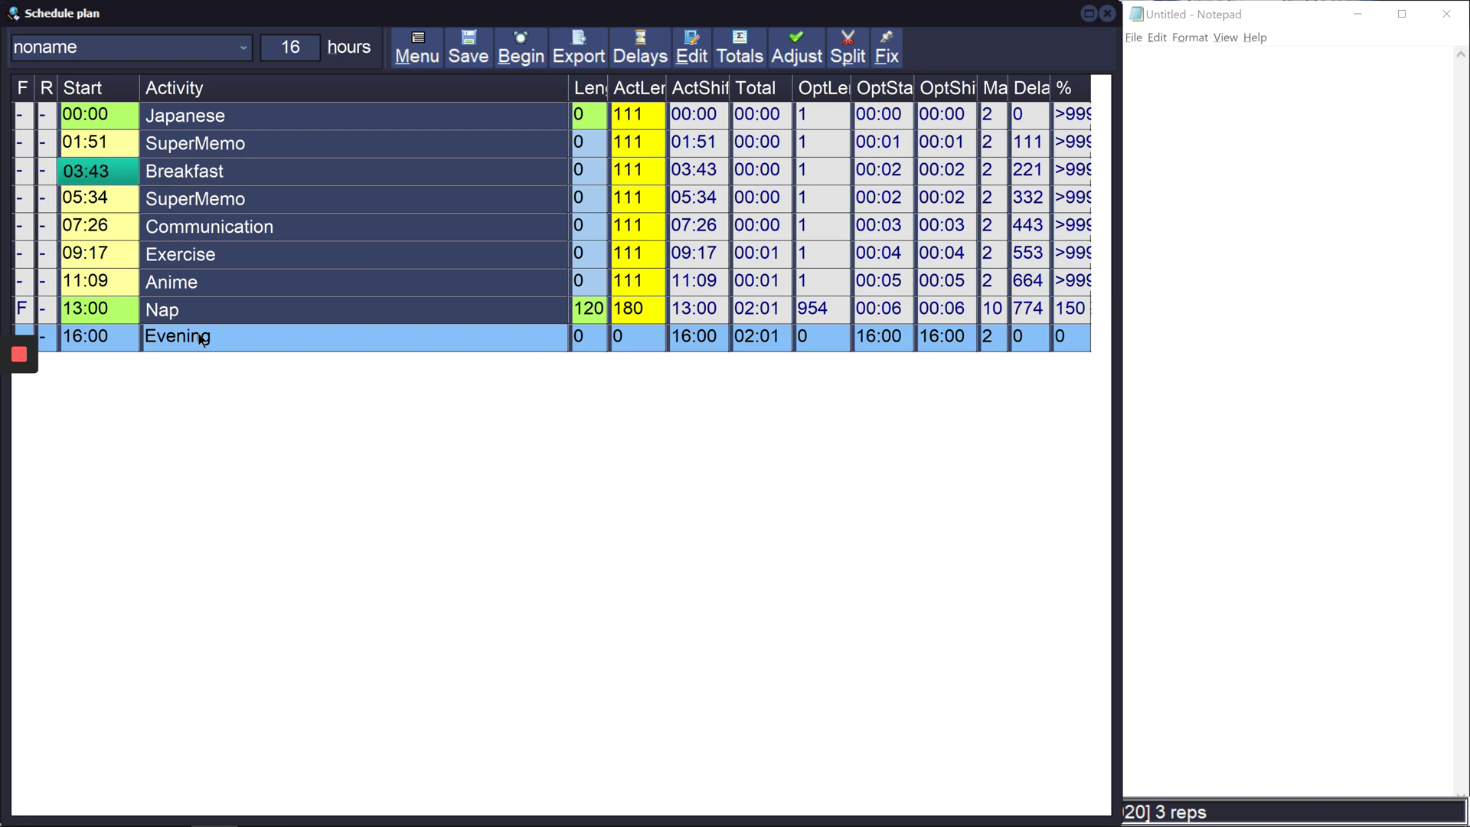
{"action": "type", "text": "10:00"}
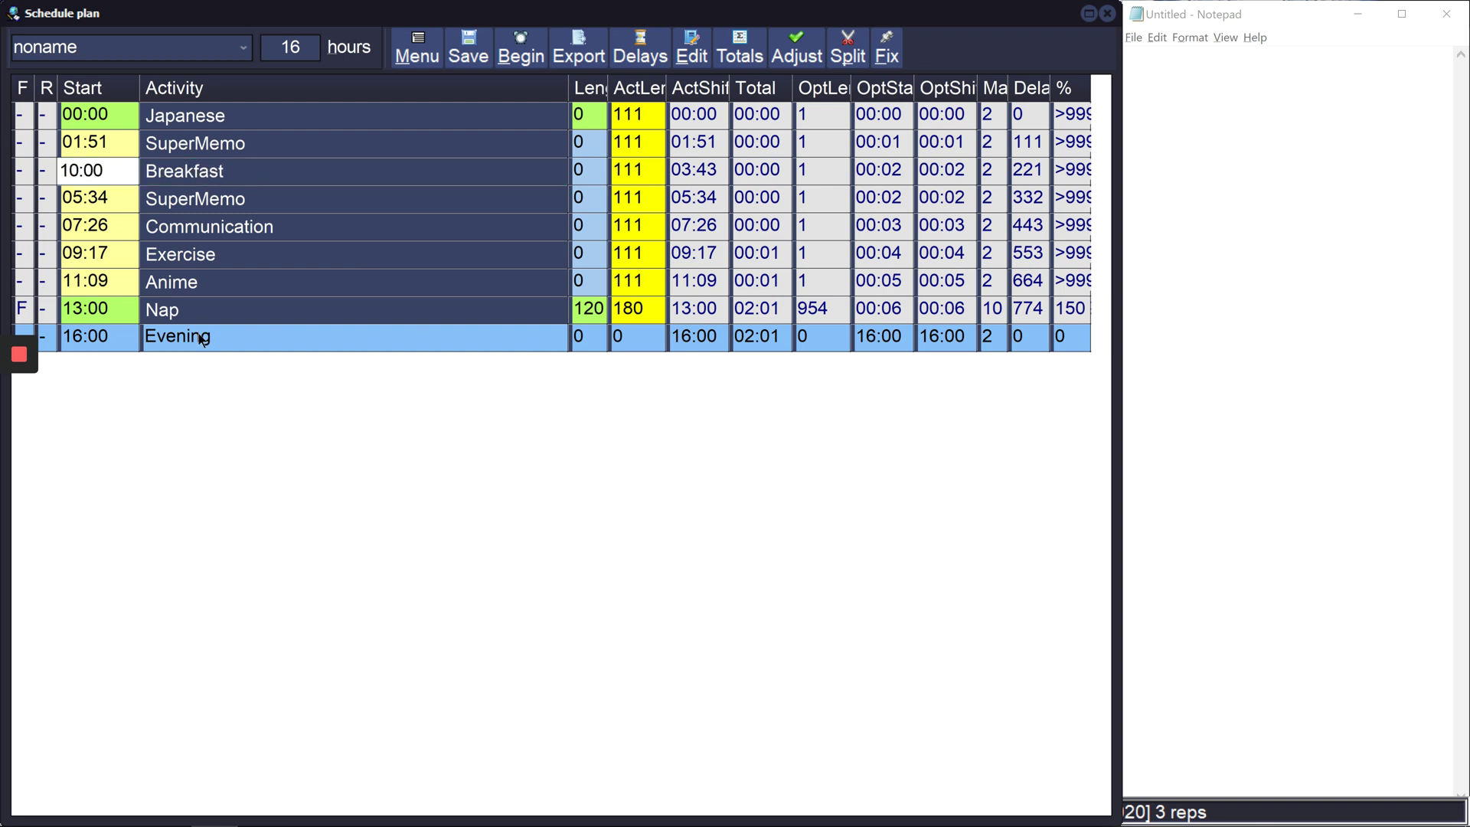
{"action": "key", "text": "Return"}
{"action": "key", "text": "Down"}
{"action": "key", "text": "Down"}
{"action": "key", "text": "Down"}
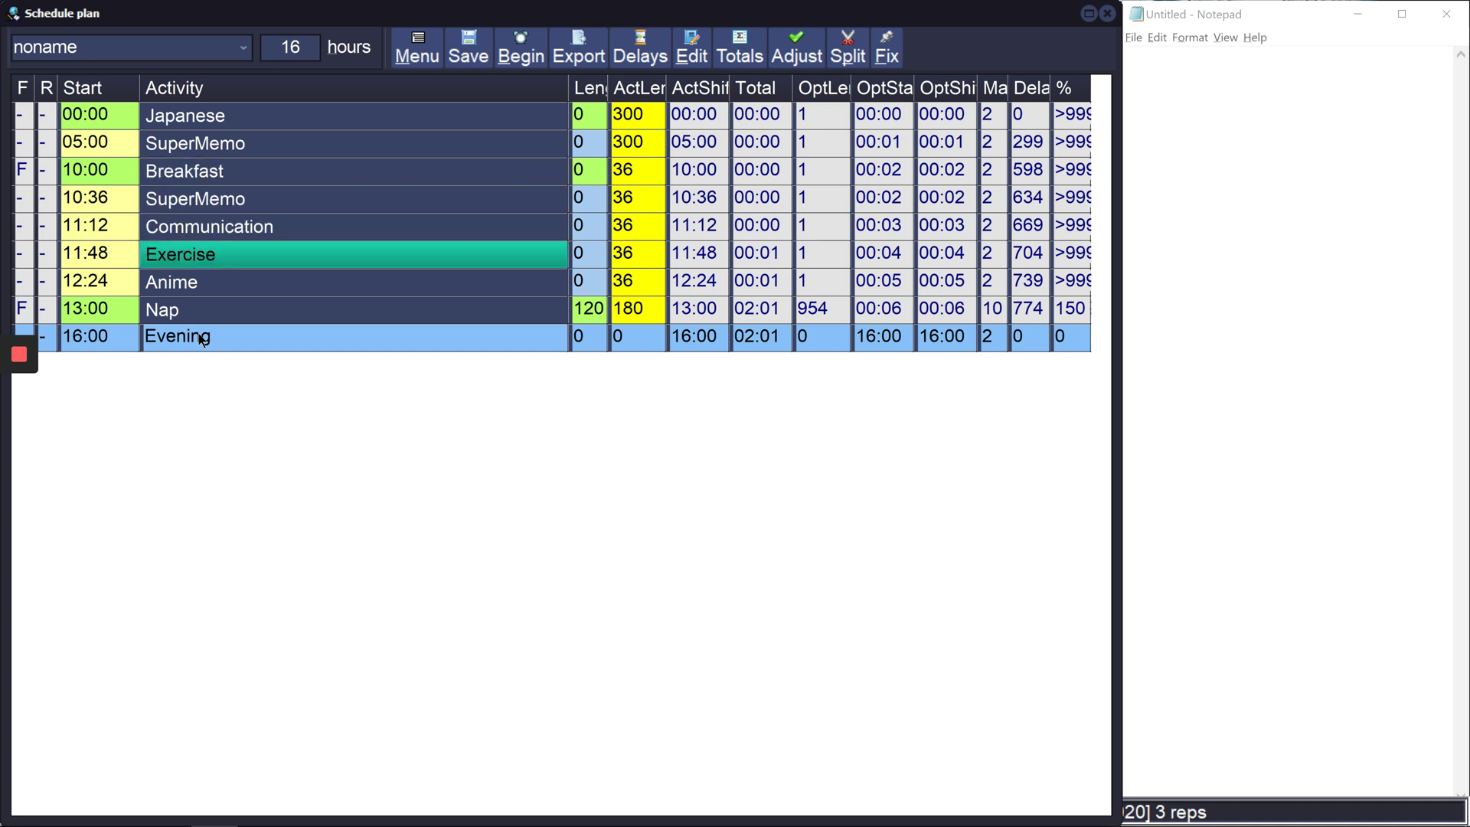
{"action": "key", "text": "Left"}
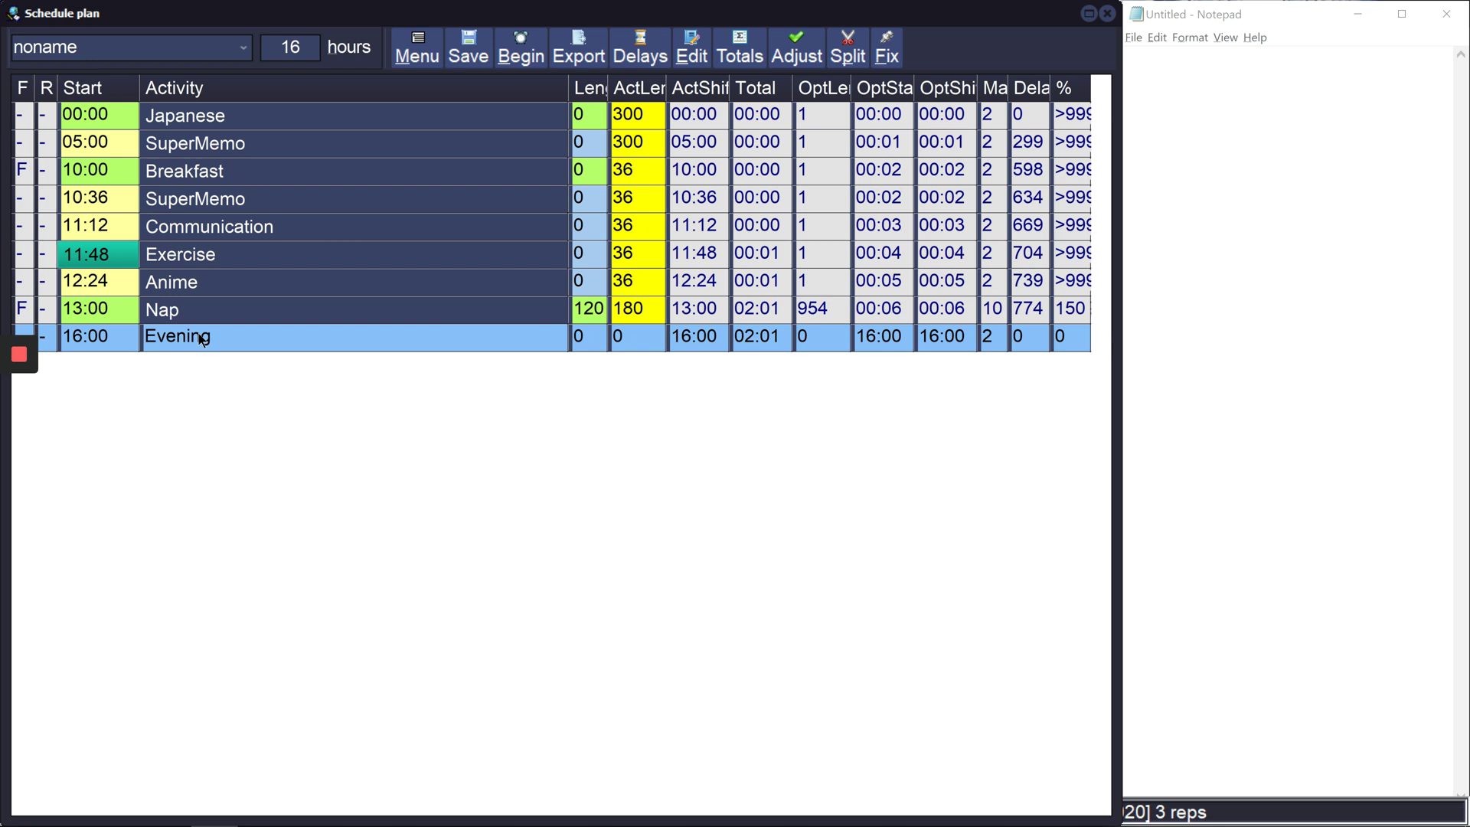
{"action": "type", "text": "12:00"}
{"action": "key", "text": "Return"}
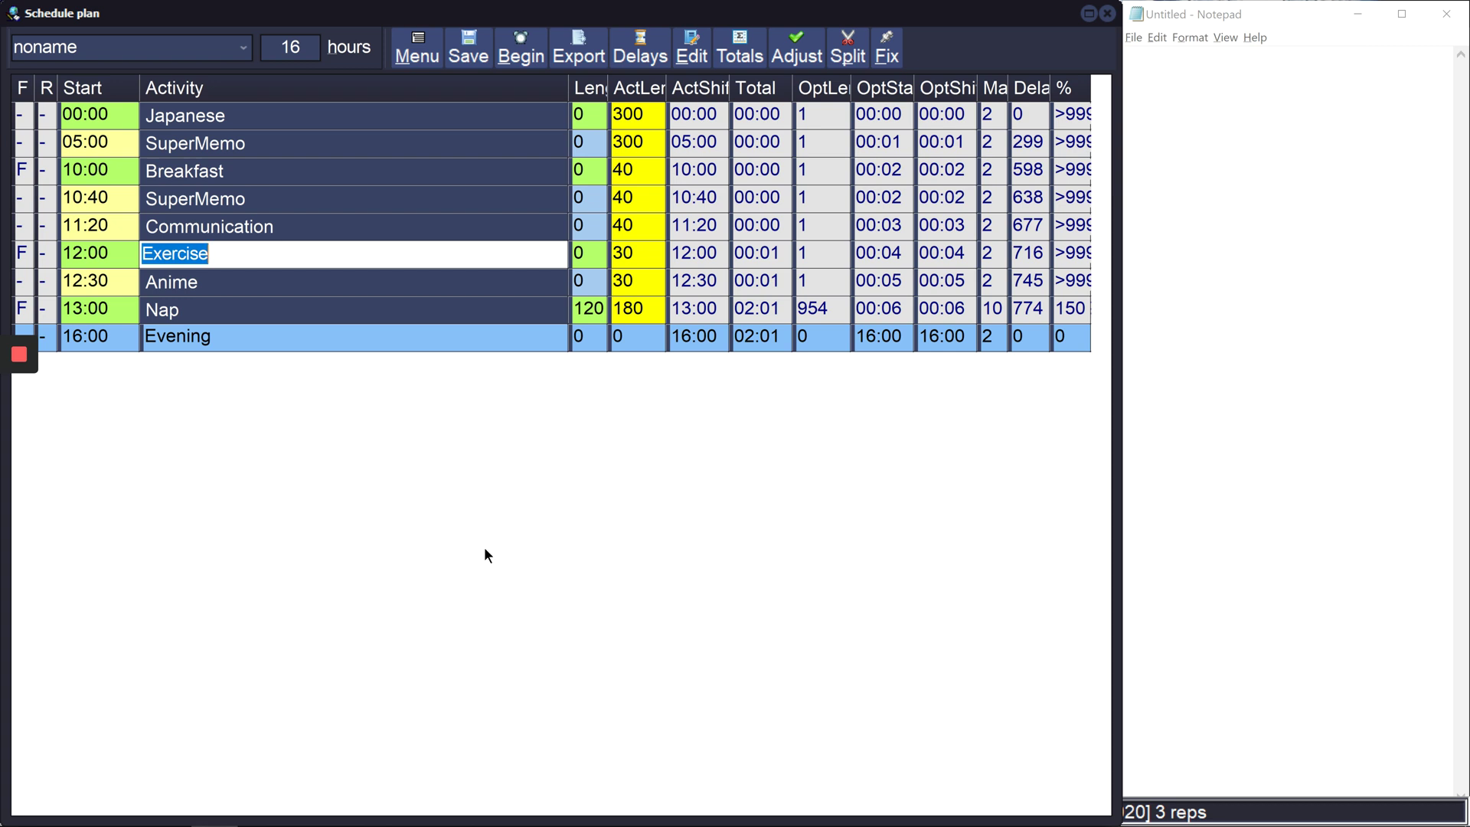
{"action": "key", "text": "Down"}
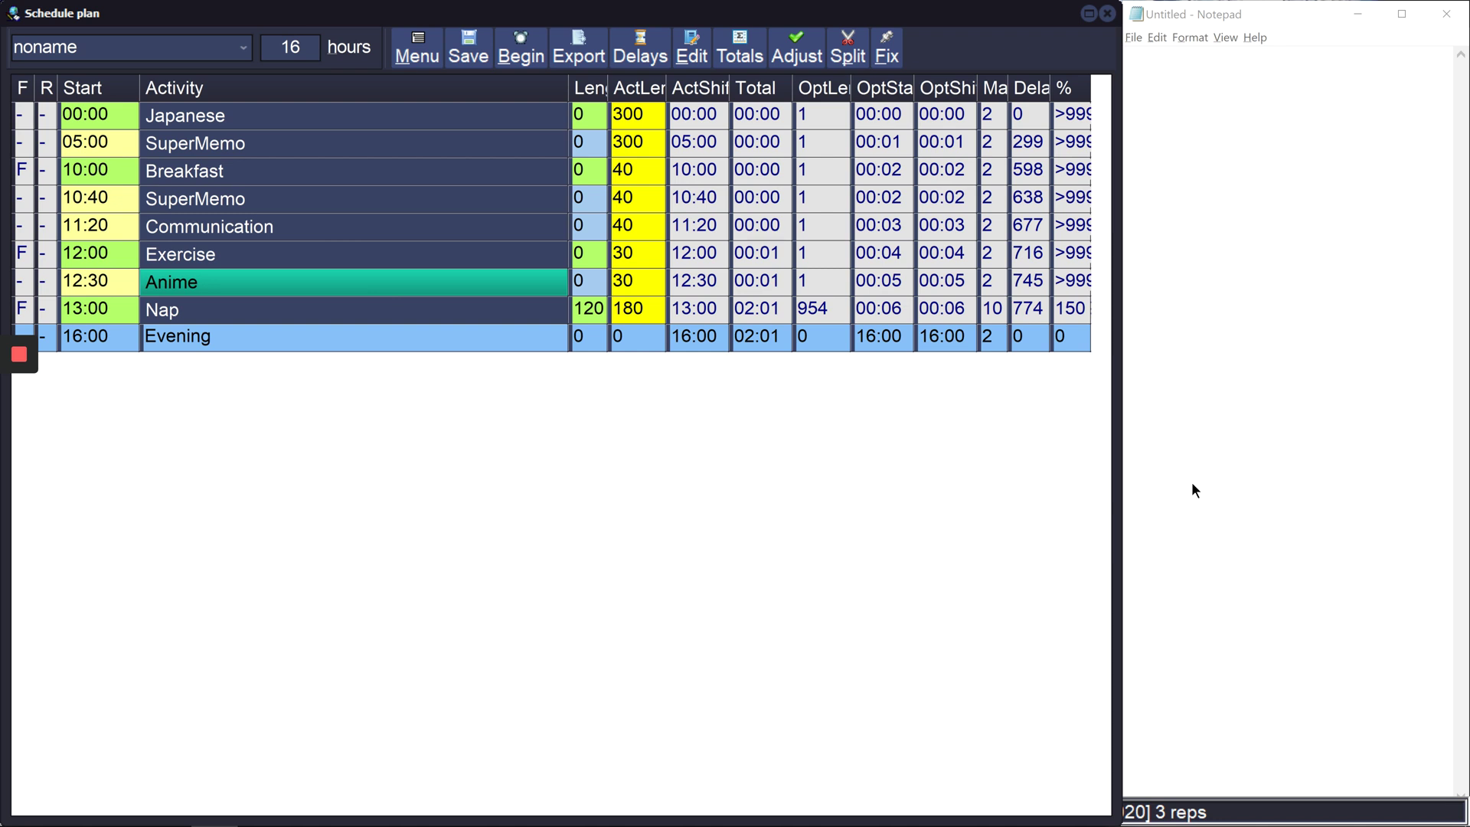
- Set lengths of 30 for Communication, 20 for Exercise and 40 for Anime
{"action": "key", "text": "Up"}
{"action": "key", "text": "Up"}
{"action": "key", "text": "Right"}
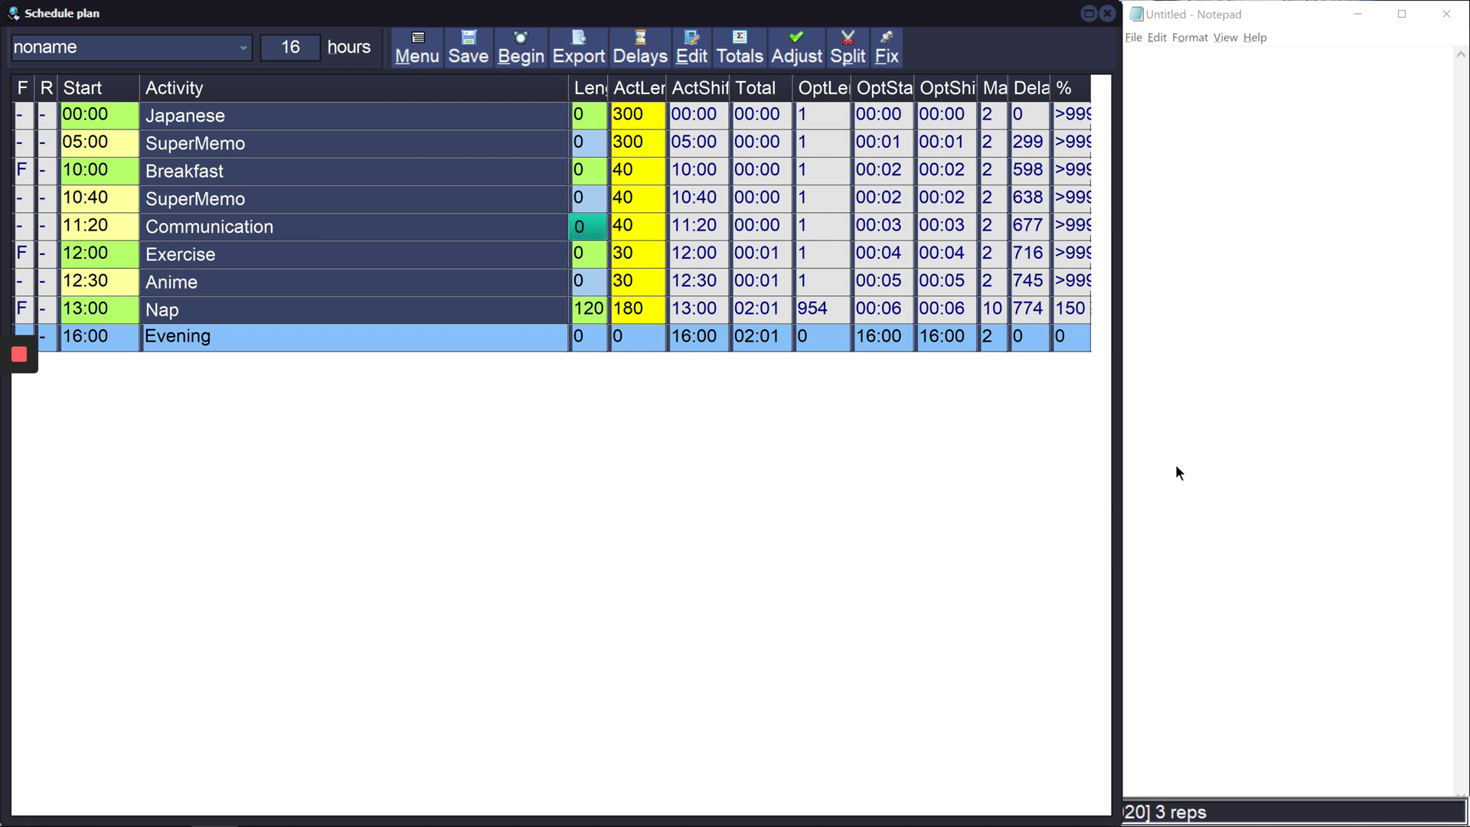
{"action": "type", "text": "30"}
{"action": "key", "text": "Return"}
{"action": "key", "text": "Right"}
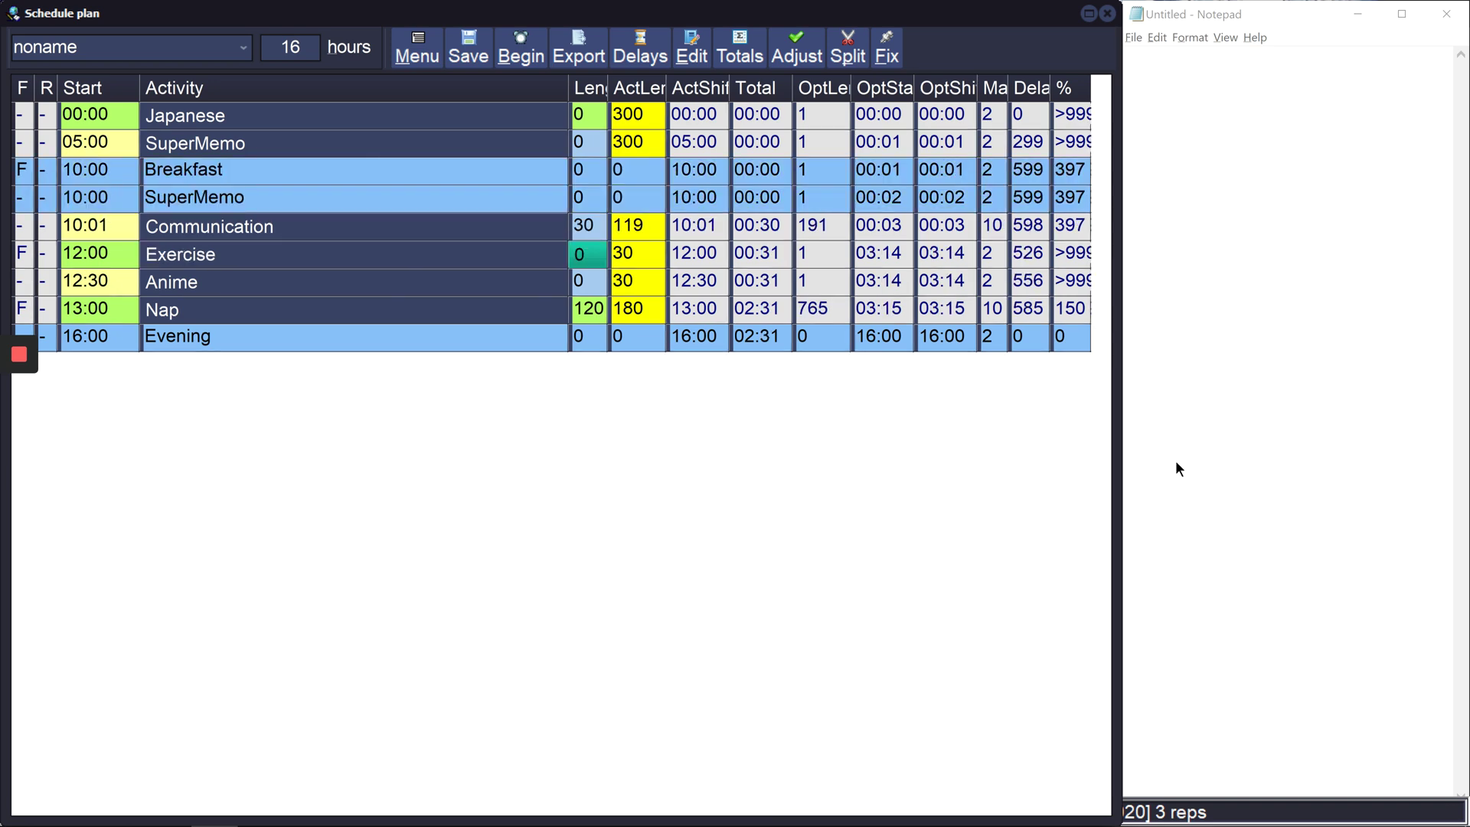
{"action": "type", "text": "20"}
{"action": "key", "text": "Return"}
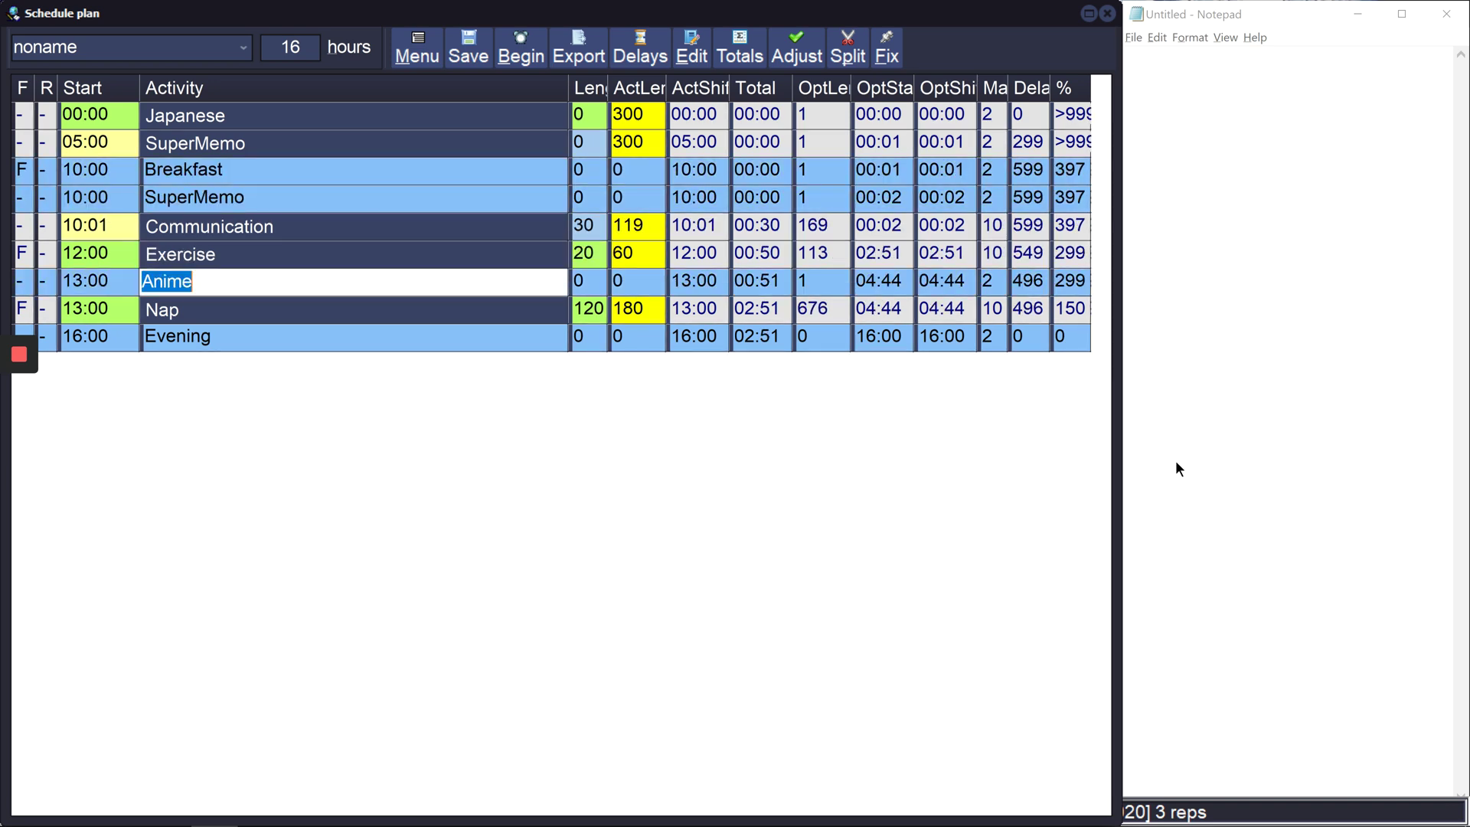
{"action": "key", "text": "Right"}
{"action": "type", "text": "40"}
{"action": "key", "text": "Return"}
- Shorten Breakfast to 30 minutes and give the following SuperMemo block 60 minutes
{"action": "key", "text": "Up"}
{"action": "key", "text": "Right"}
{"action": "key", "text": "Up"}
{"action": "key", "text": "Up"}
{"action": "key", "text": "Up"}
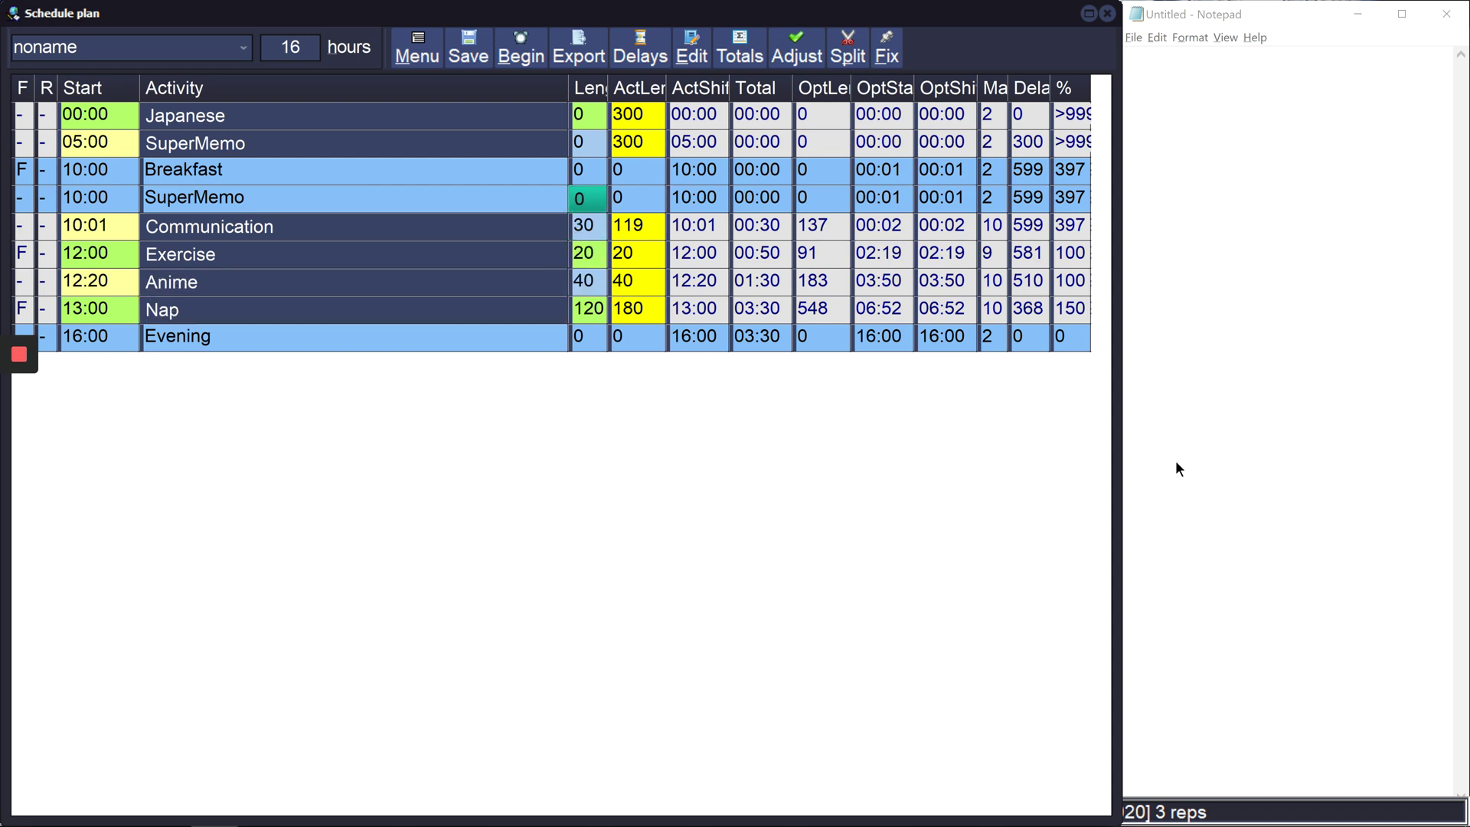
{"action": "key", "text": "Up"}
{"action": "type", "text": "30"}
{"action": "key", "text": "Return"}
{"action": "key", "text": "Left"}
{"action": "key", "text": "Right"}
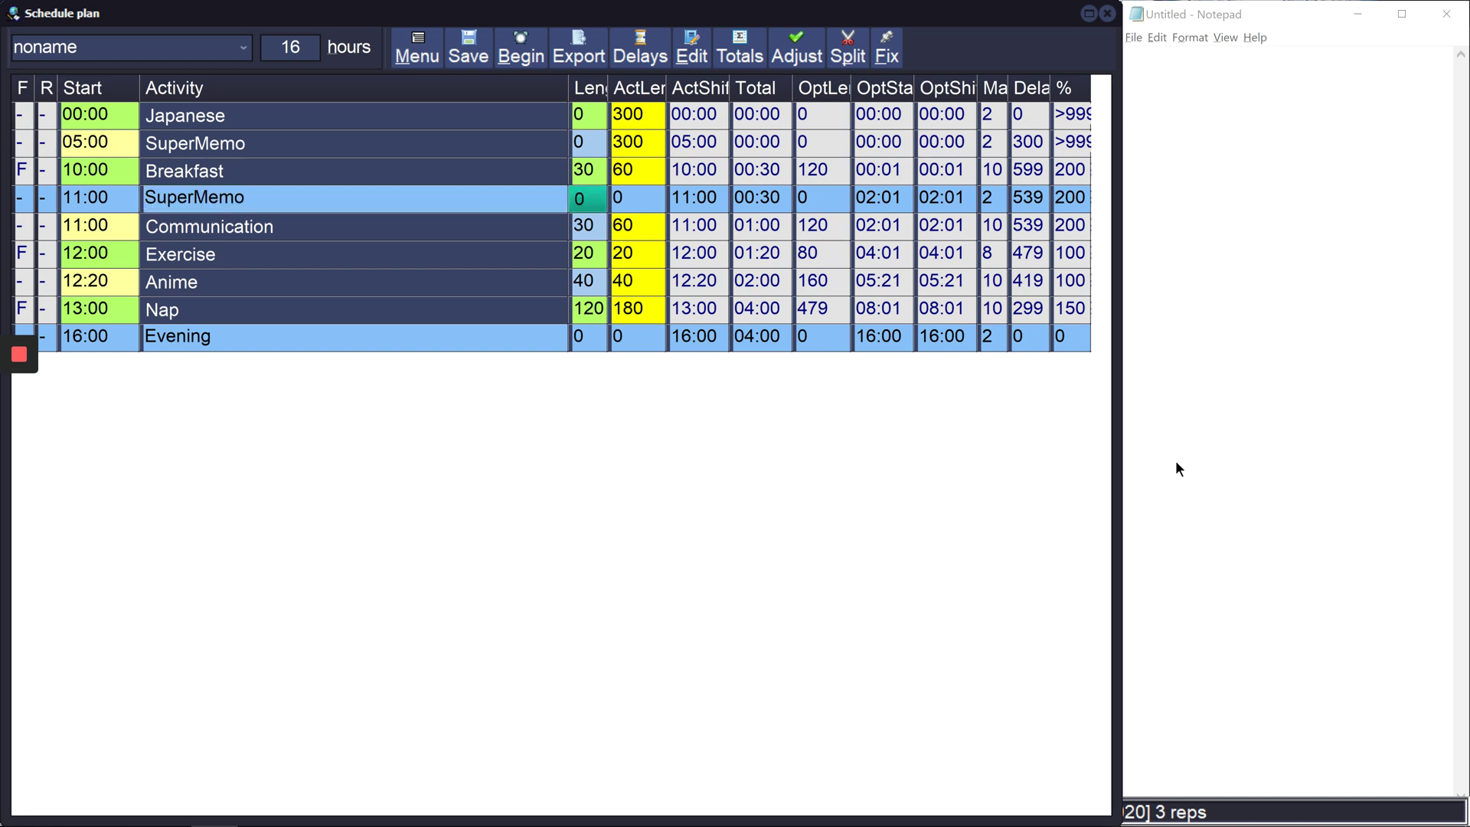
{"action": "type", "text": "60"}
{"action": "key", "text": "Return"}
- Commit the Communication entry and move up to the early SuperMemo slot's length
{"action": "key", "text": "Left"}
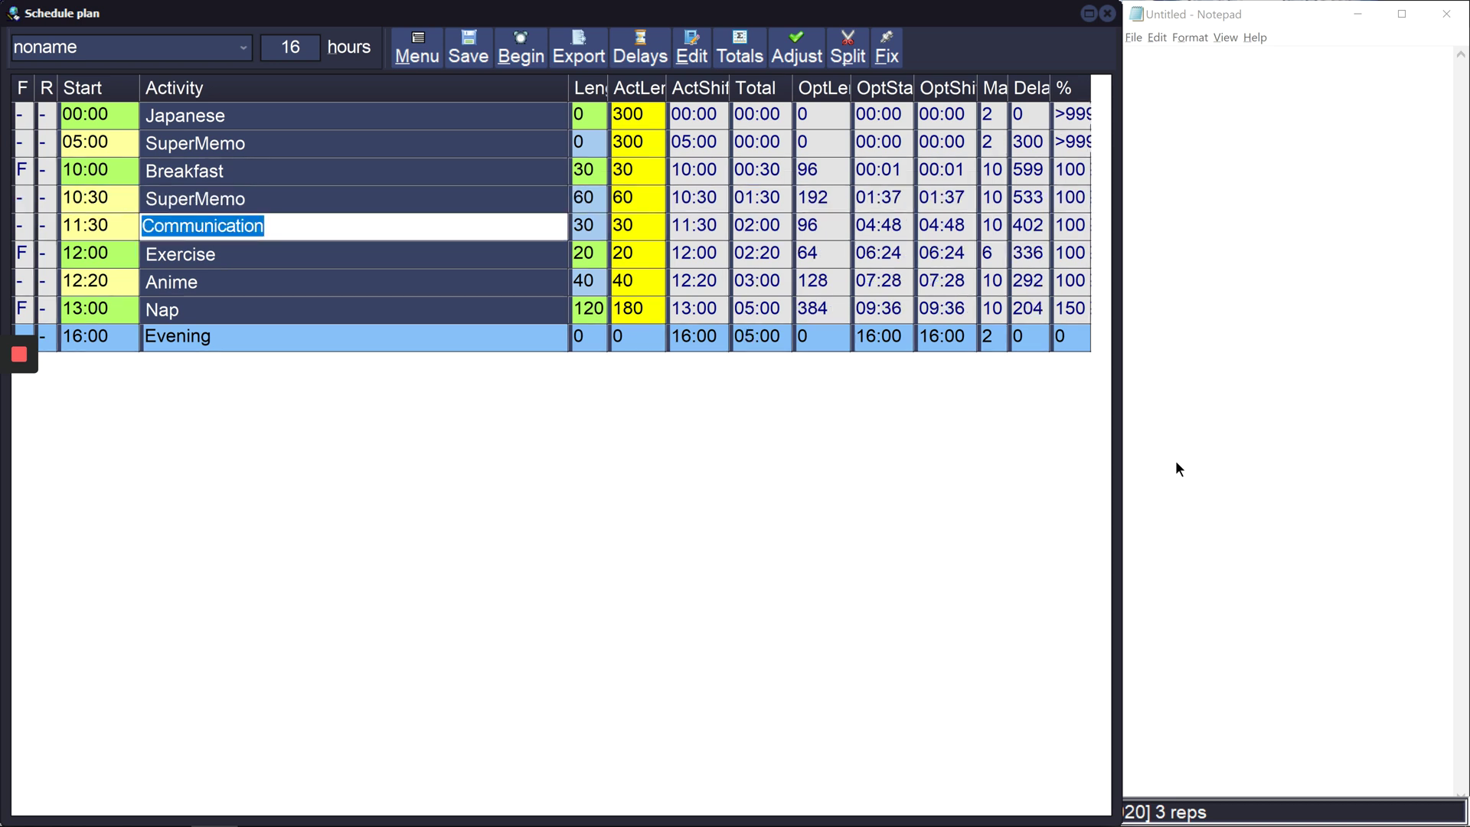
{"action": "key", "text": "Up"}
{"action": "key", "text": "Right"}
{"action": "key", "text": "Up"}
{"action": "key", "text": "Up"}
{"action": "key", "text": "Left"}
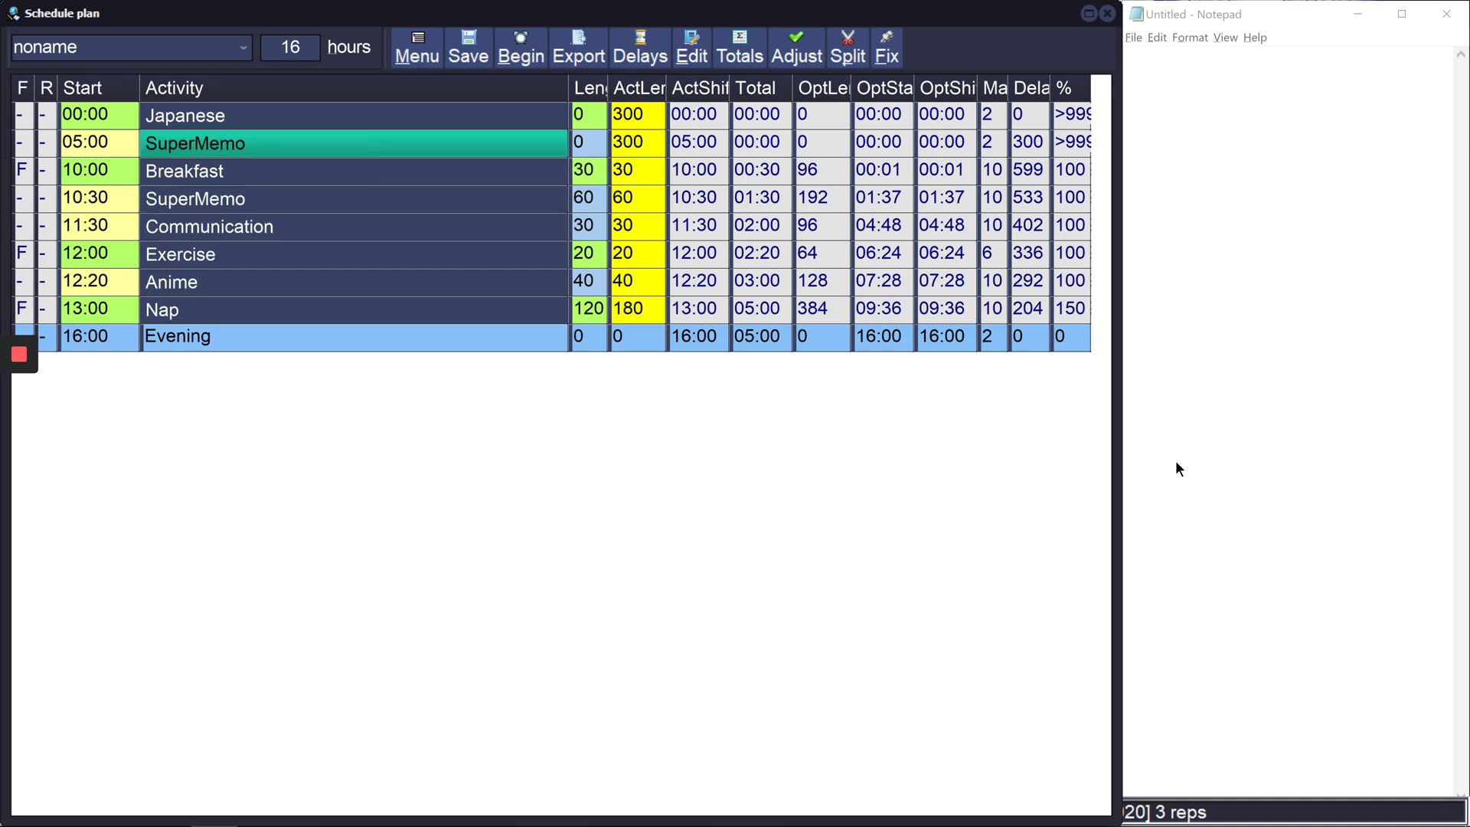
{"action": "key", "text": "Right"}
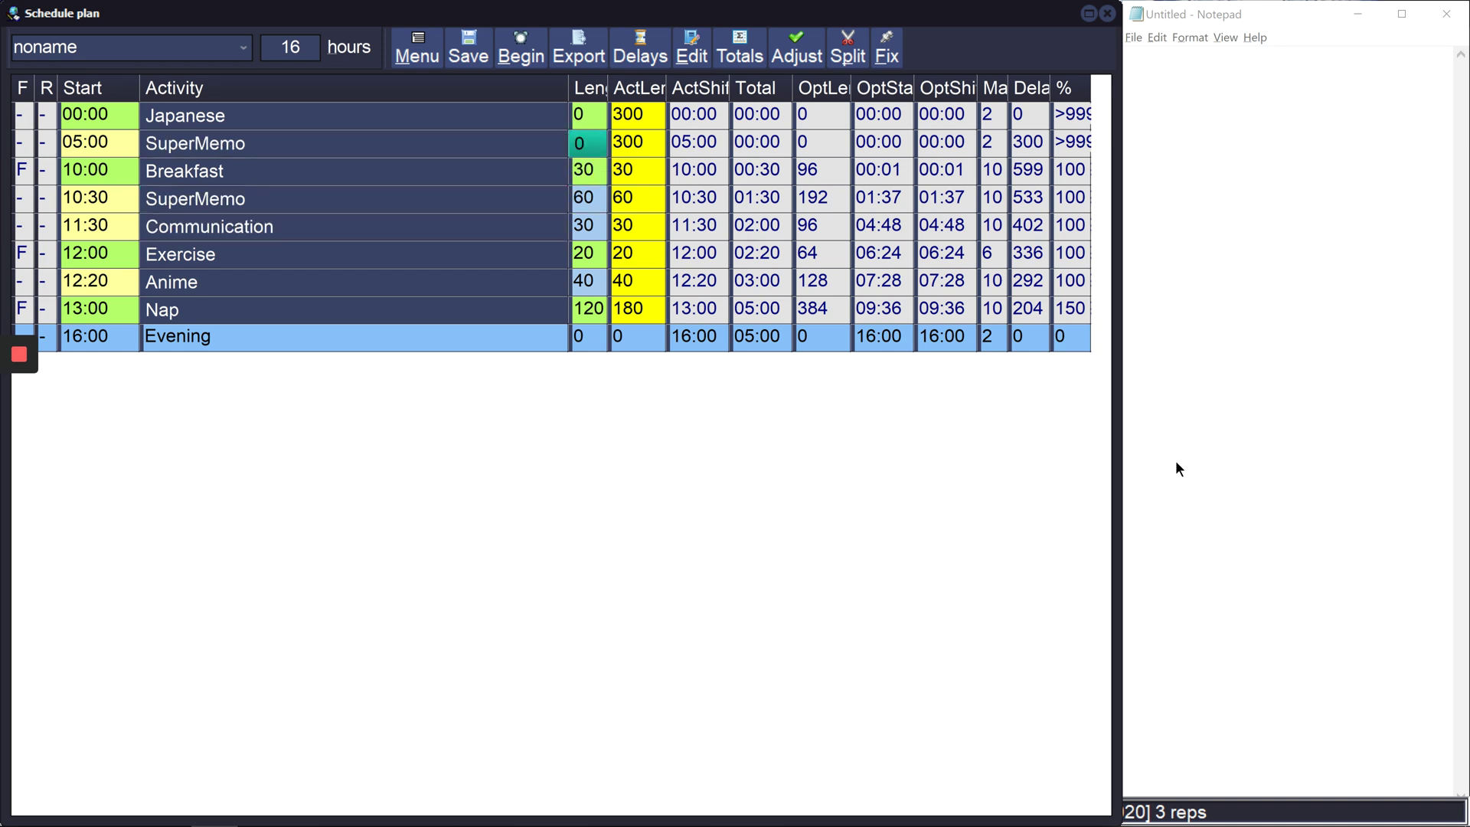
- Start Japanese at 08:00, leaving fixed activities unchanged
{"action": "key", "text": "Up"}
{"action": "key", "text": "Left"}
{"action": "key", "text": "Left"}
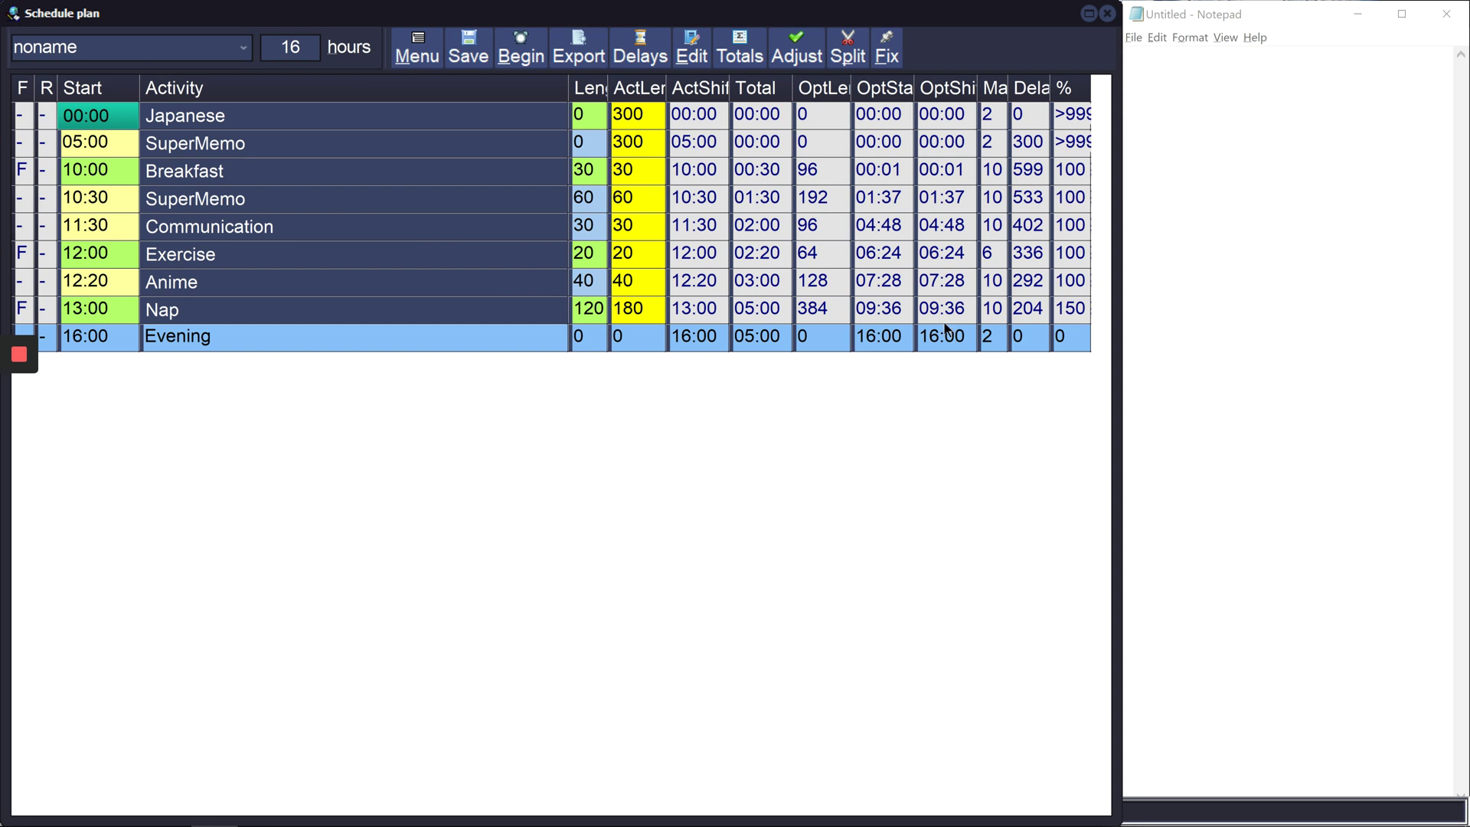
{"action": "type", "text": "8:00"}
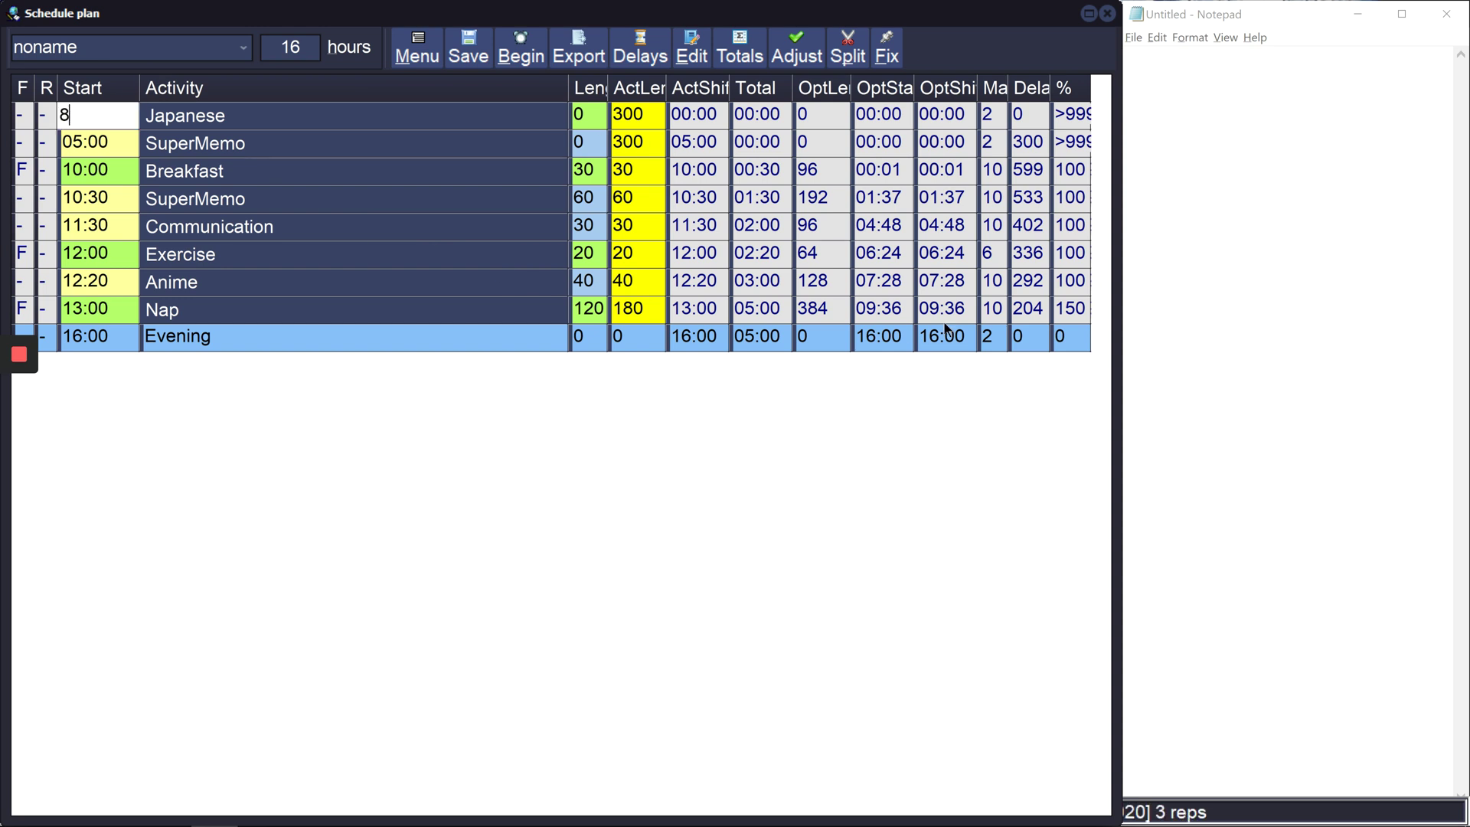
{"action": "key", "text": "Return"}
{"action": "key", "text": "Down"}
{"action": "key", "text": "Down"}
{"action": "key", "text": "Return"}
- Mark the first SuperMemo slot as begun and set its length to 60 minutes
{"action": "key", "text": "Up"}
{"action": "key", "text": "Up"}
{"action": "key", "text": "Up"}
{"action": "key", "text": "Up"}
{"action": "key", "text": "Up"}
{"action": "key", "text": "Up"}
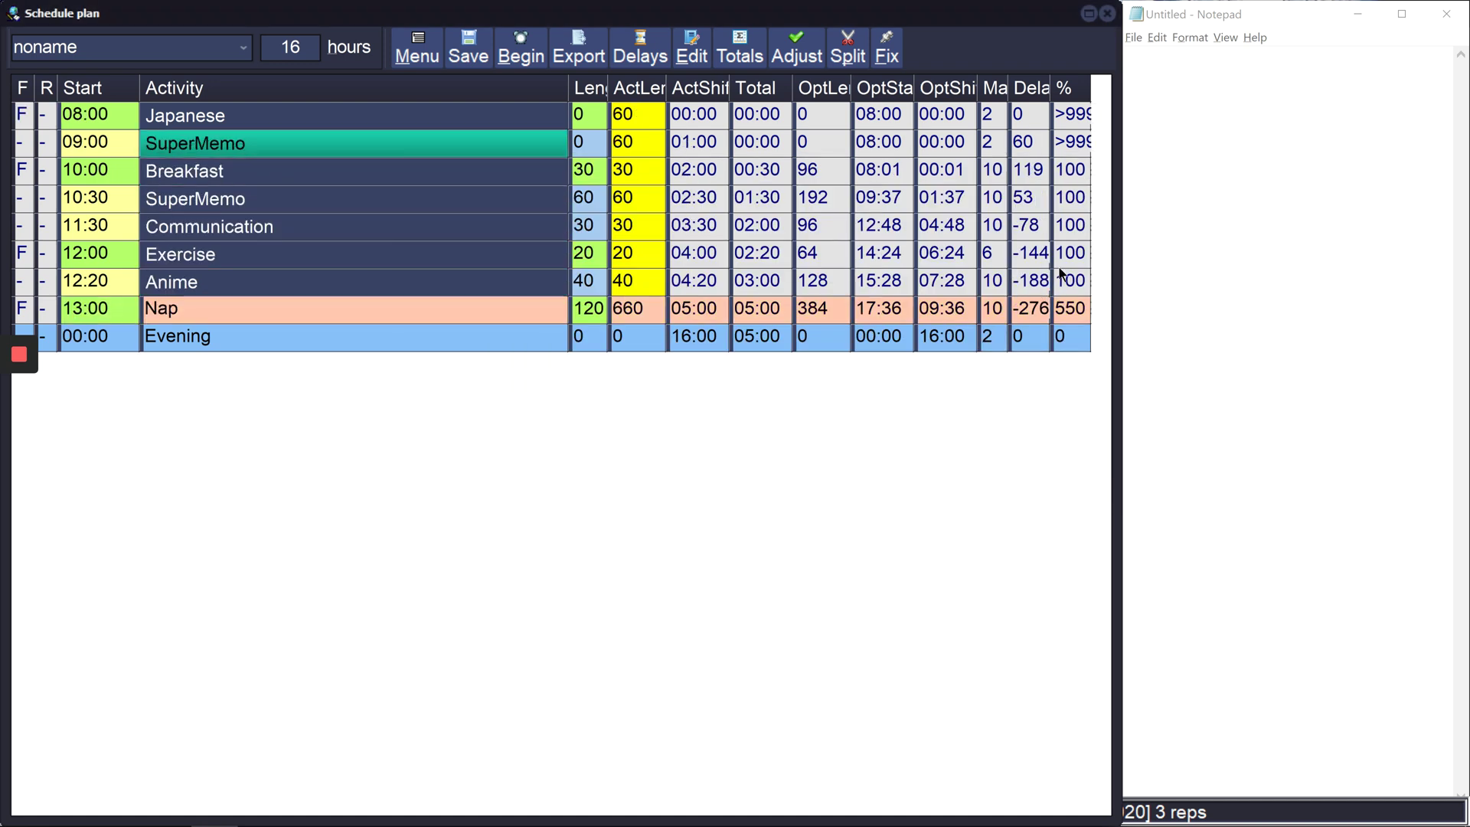
{"action": "key", "text": "ctrl+b"}
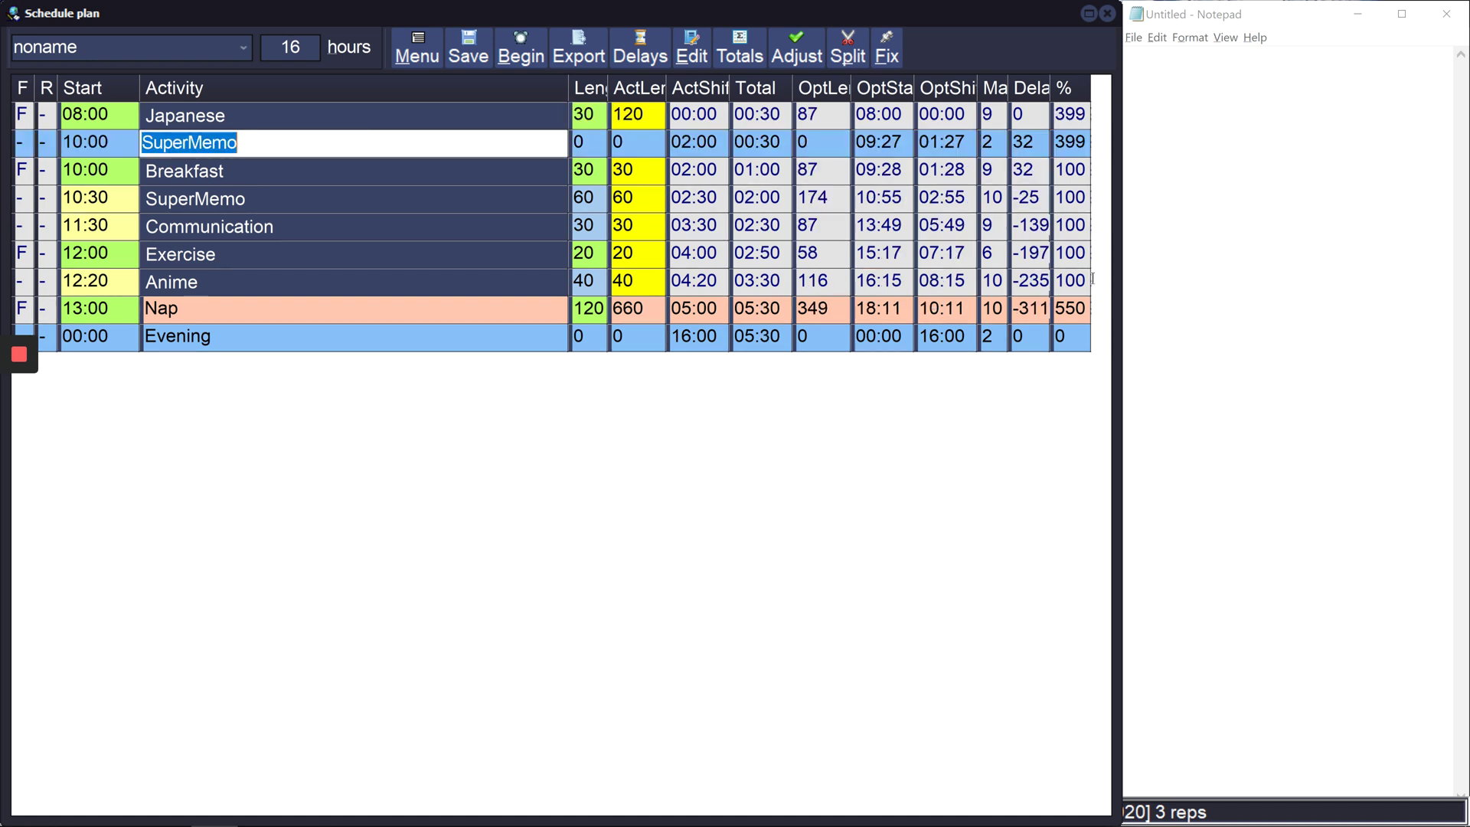
{"action": "key", "text": "Return"}
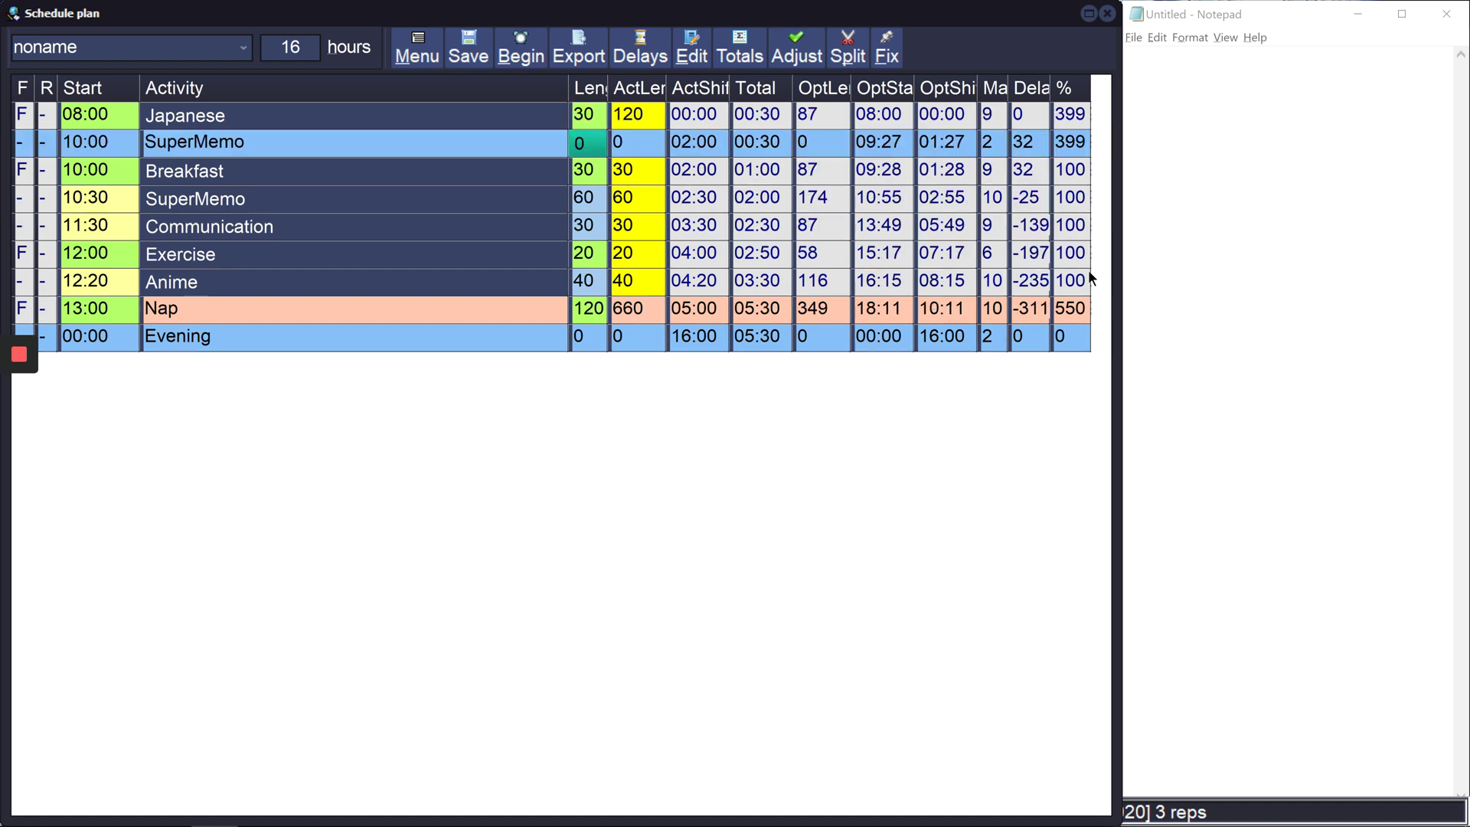
{"action": "type", "text": "90"}
{"action": "key", "text": "Return"}
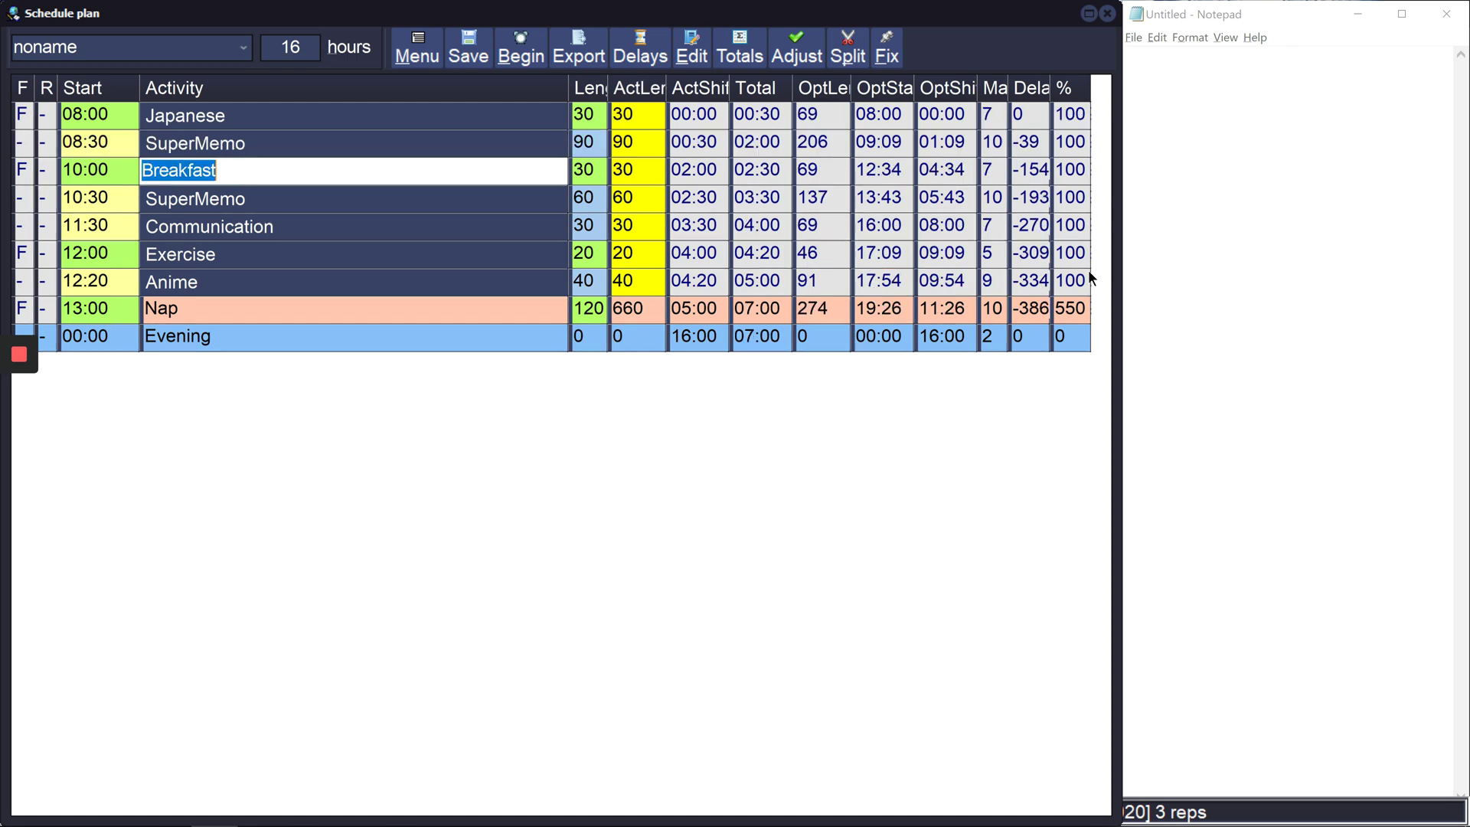
{"action": "key", "text": "Escape"}
{"action": "type", "text": "60"}
{"action": "key", "text": "Return"}
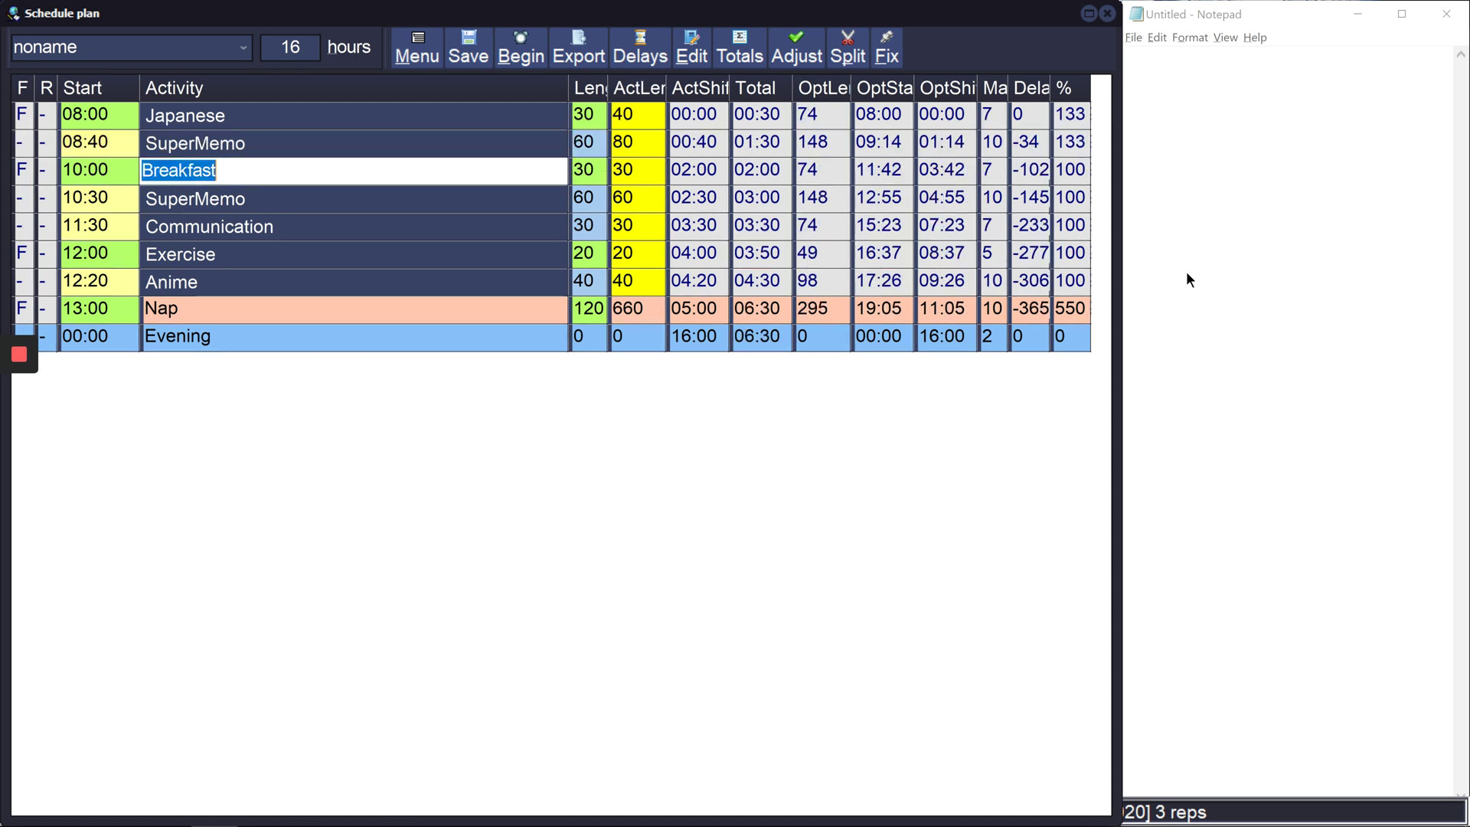
{"action": "key", "text": "Escape"}
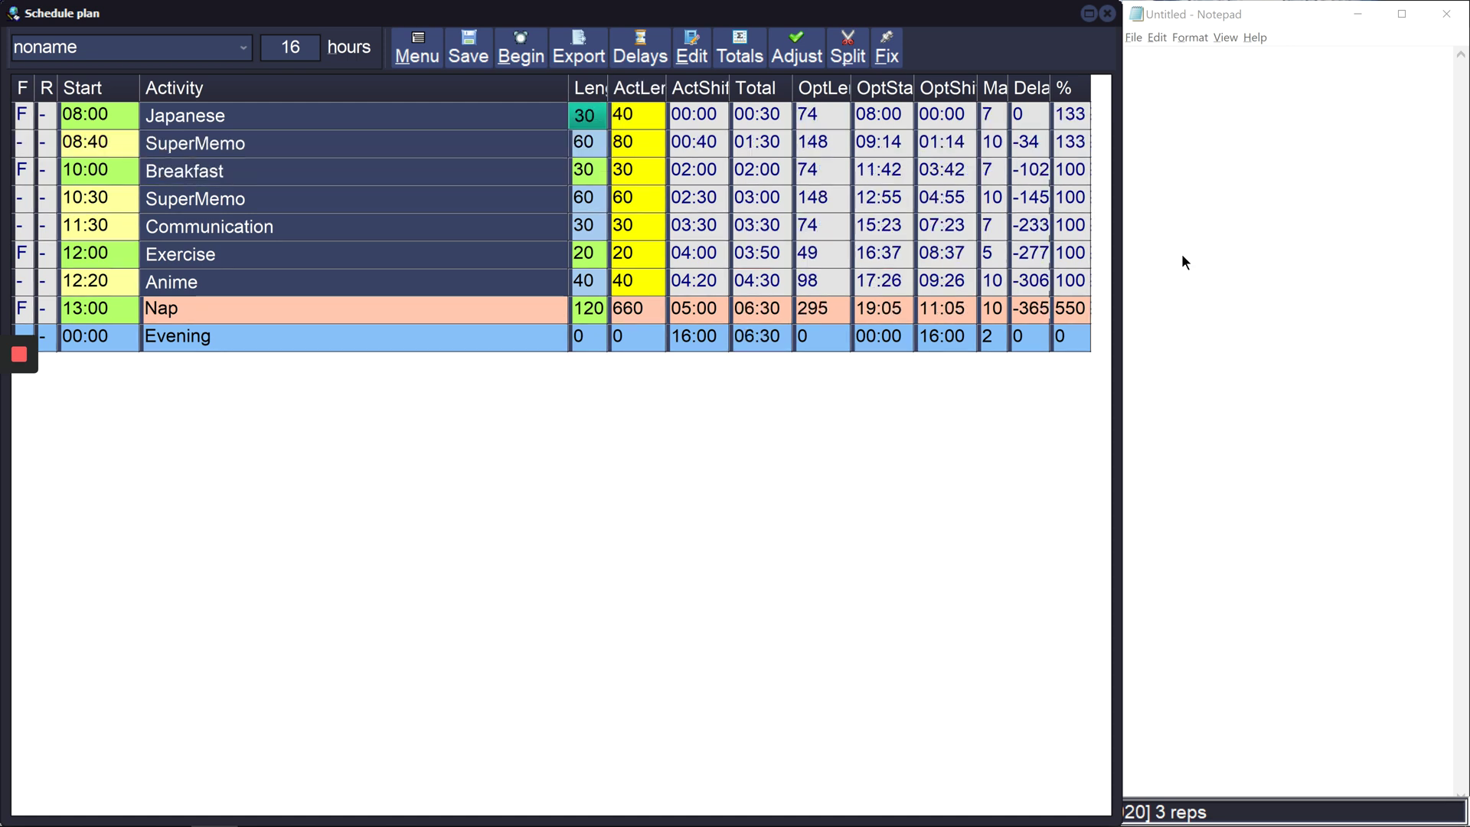
- Make Japanese's 30-minute slot rigid with Ctrl+R
{"action": "key", "text": "Down"}
{"action": "key", "text": "Right"}
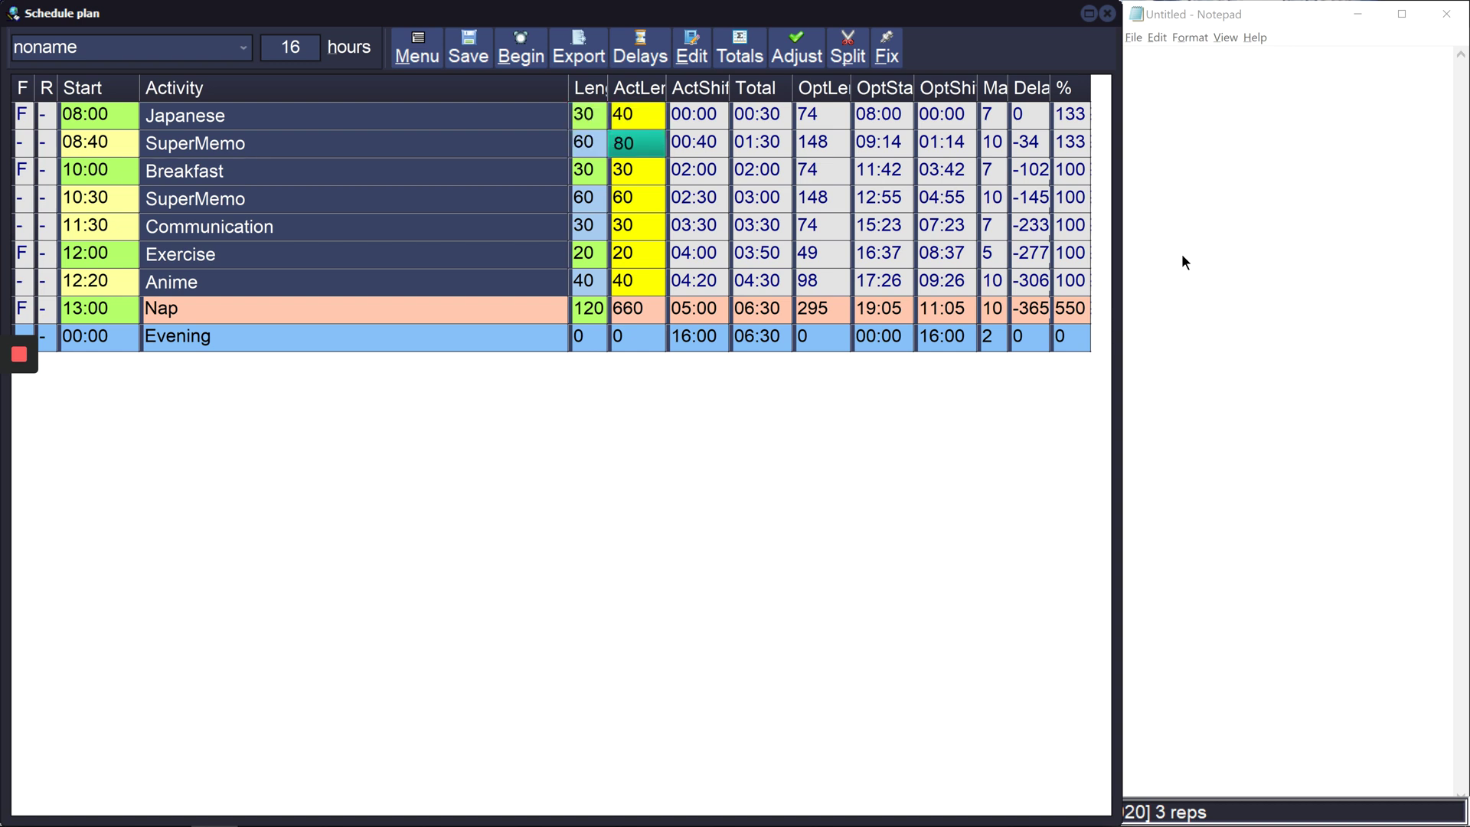
{"action": "key", "text": "Up"}
{"action": "key", "text": "Left"}
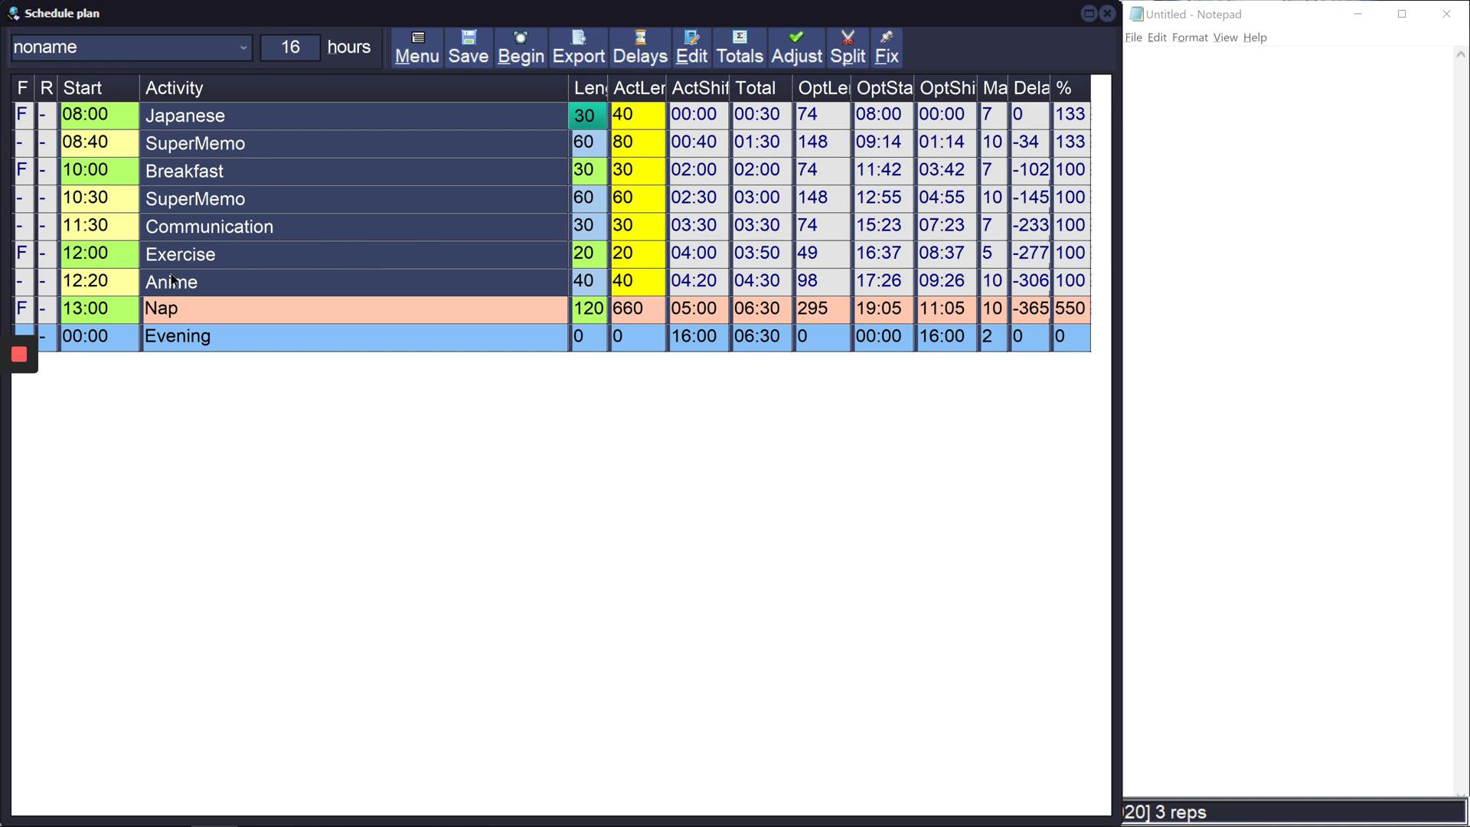
{"action": "key", "text": "ctrl+r"}
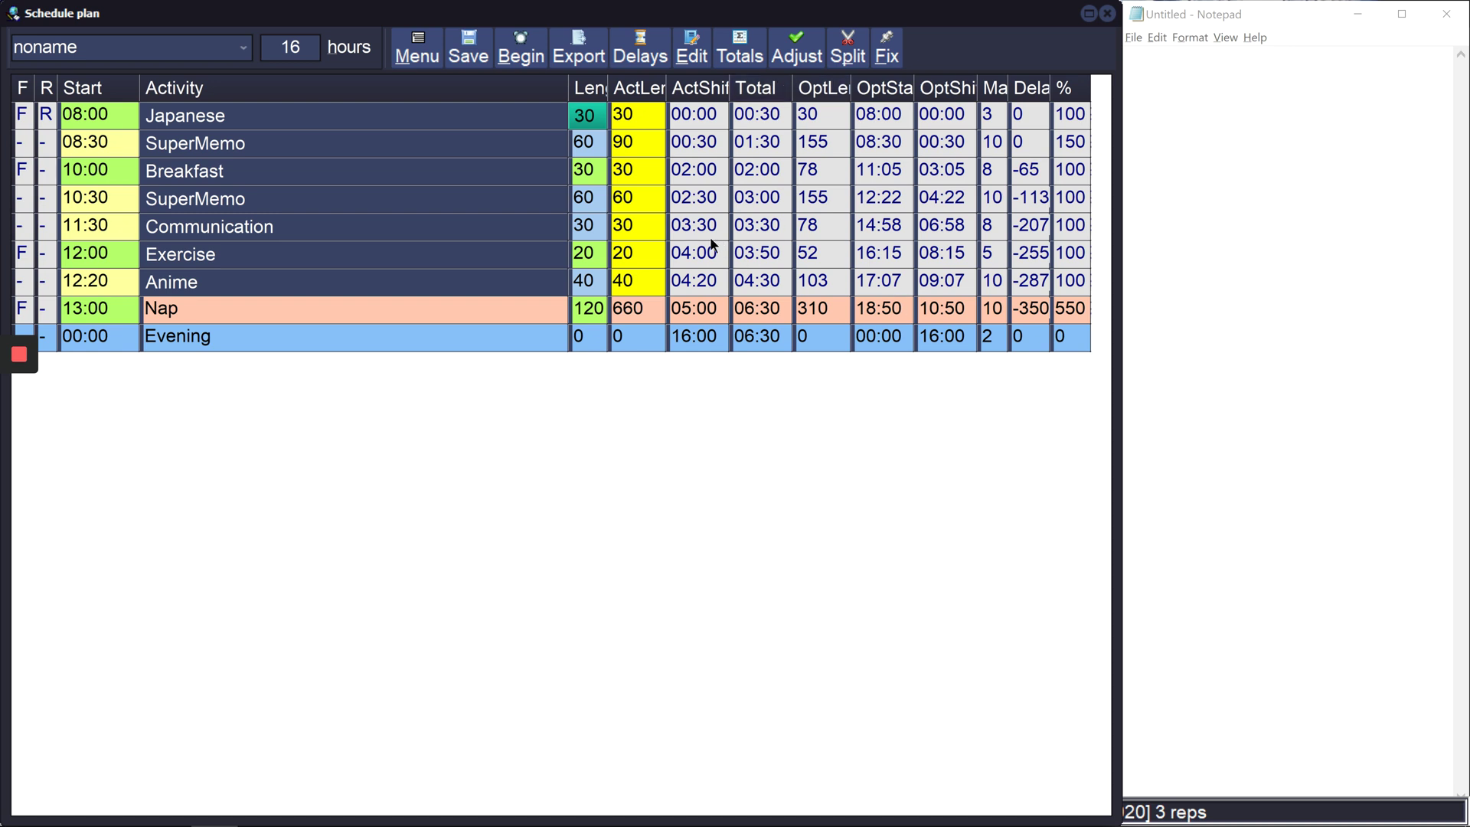
- Insert Work on SMA, Talk to Parents and Go on a walk rows beside Evening
{"action": "key", "text": "ctrl+End"}
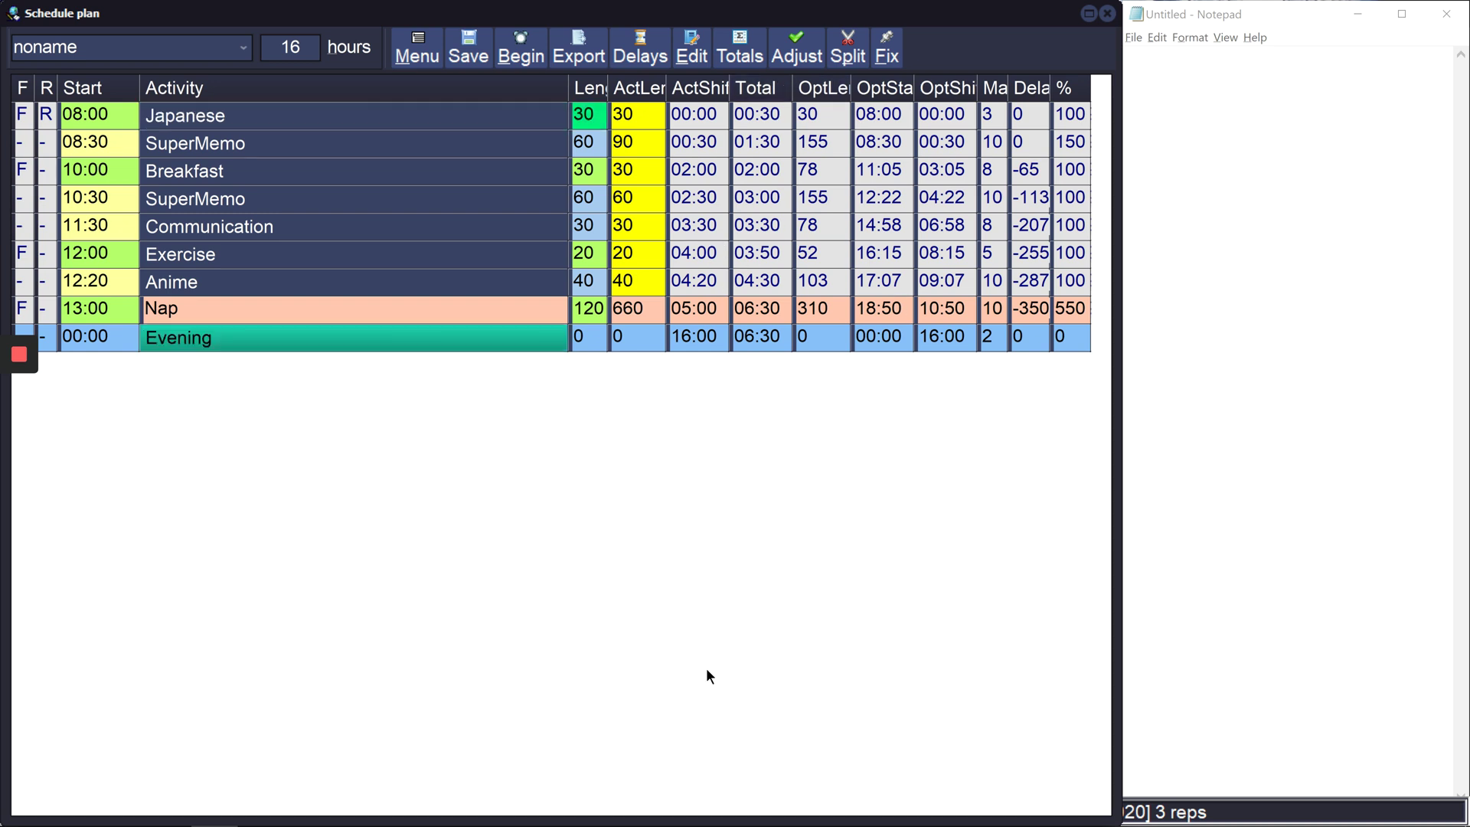
{"action": "key", "text": "Return"}
{"action": "key", "text": "Tab"}
{"action": "key", "text": "Insert"}
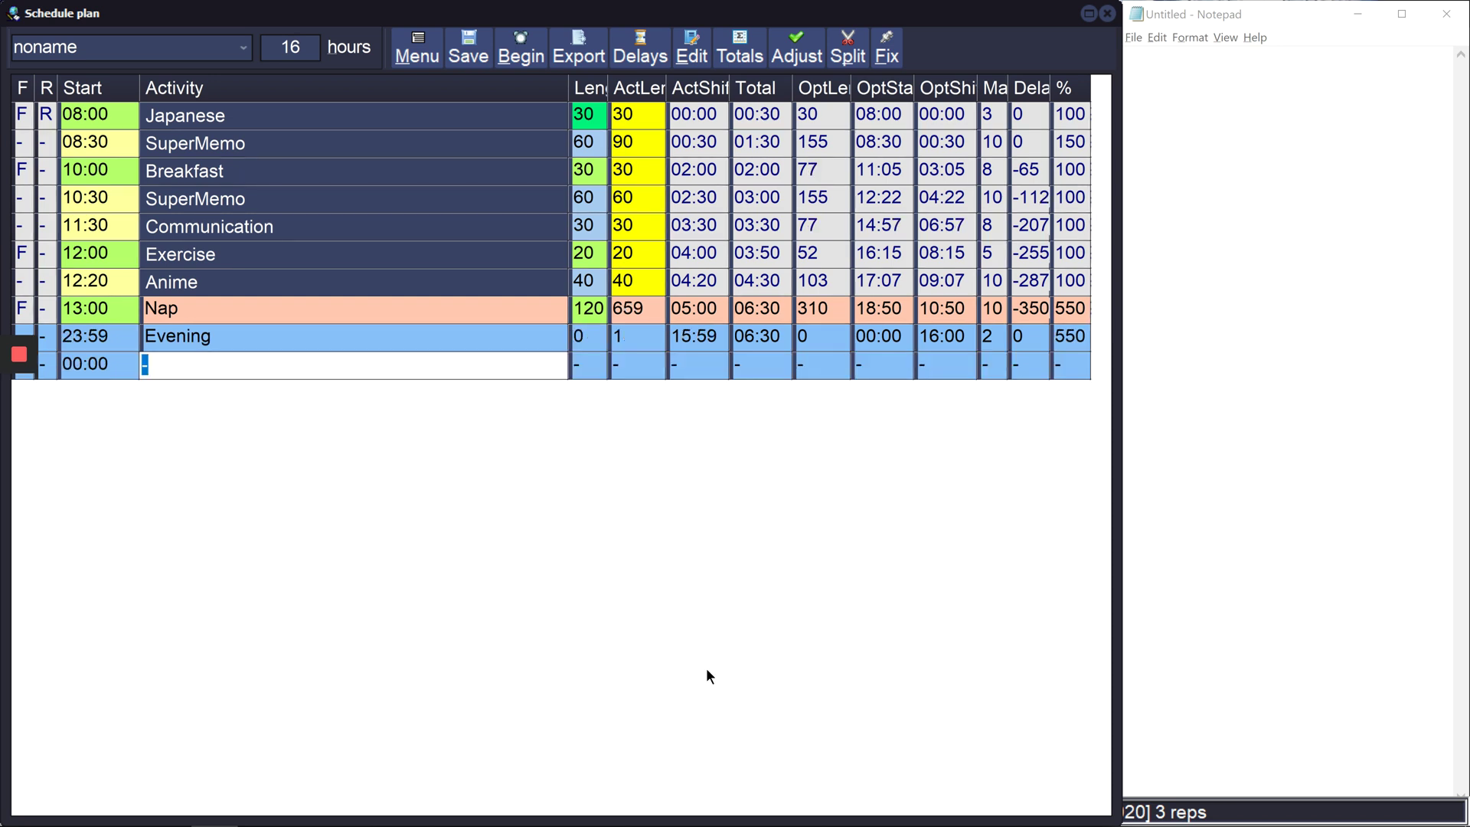
{"action": "type", "text": "Work on SMA"}
{"action": "key", "text": "Tab"}
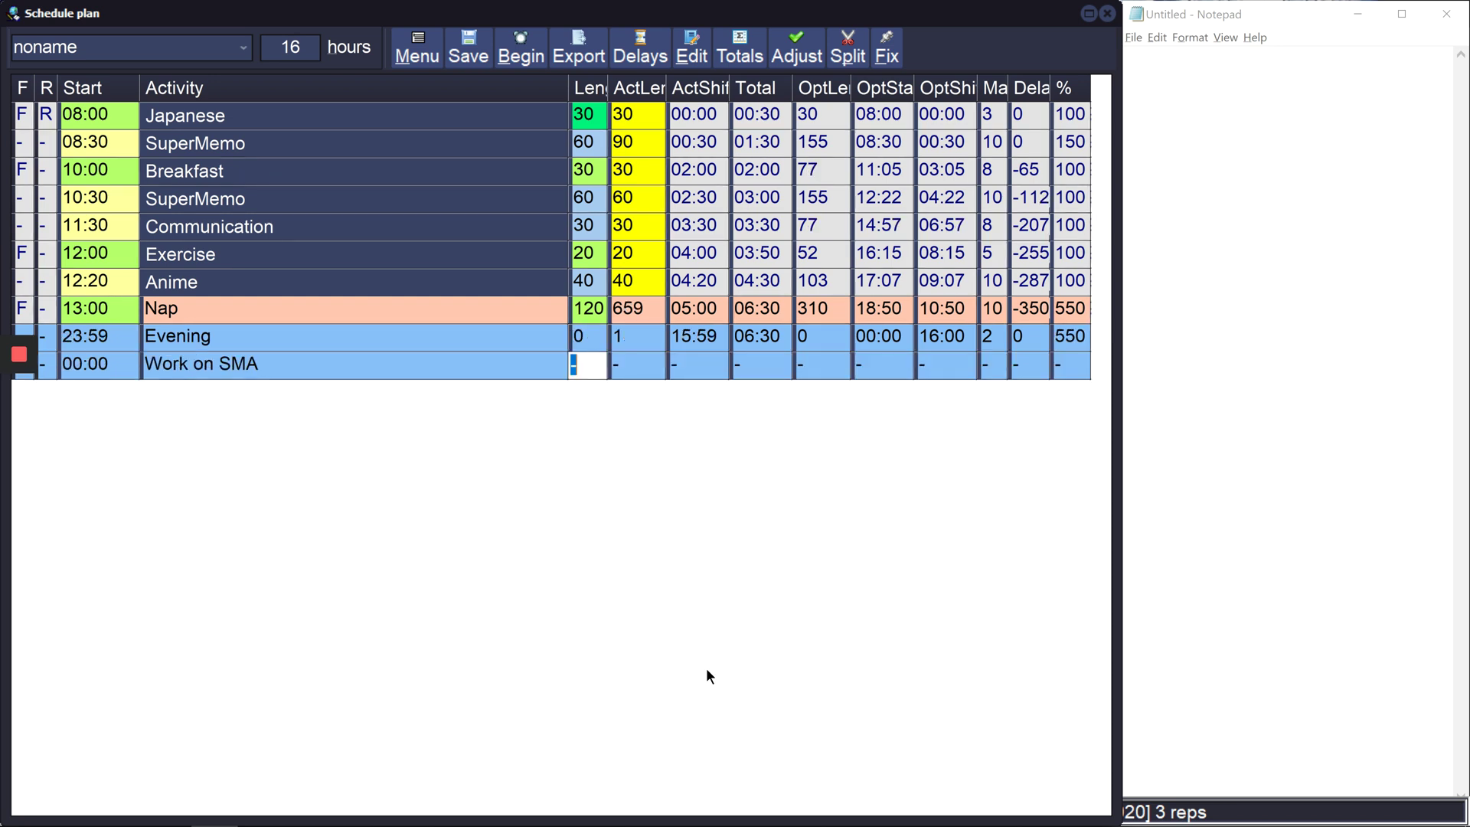
{"action": "key", "text": "Insert"}
{"action": "type", "text": "Talk to Pare"}
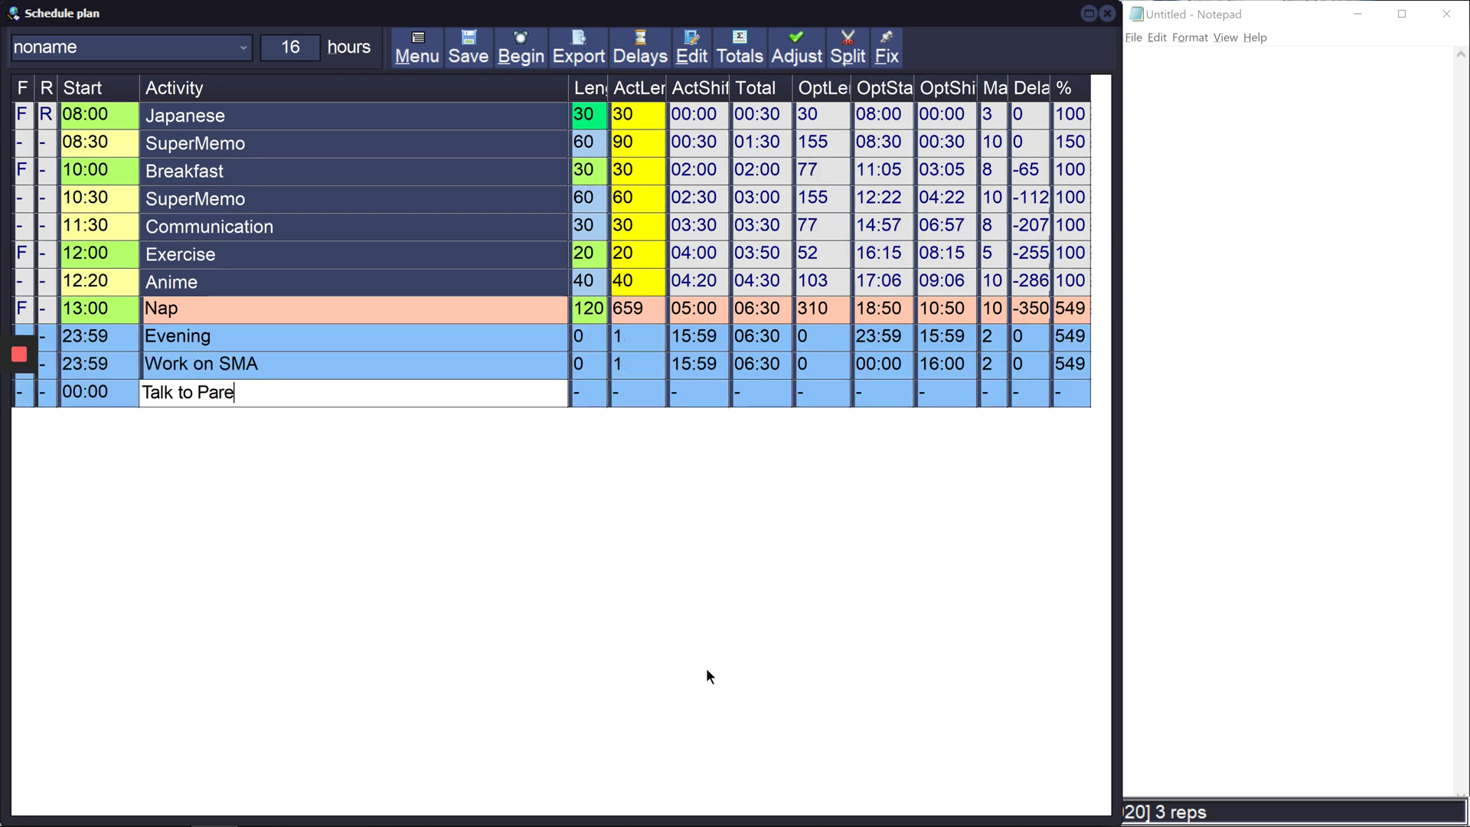
{"action": "type", "text": "nts"}
{"action": "key", "text": "Tab"}
{"action": "key", "text": "Insert"}
{"action": "type", "text": "Go on a walk"}
{"action": "key", "text": "Tab"}
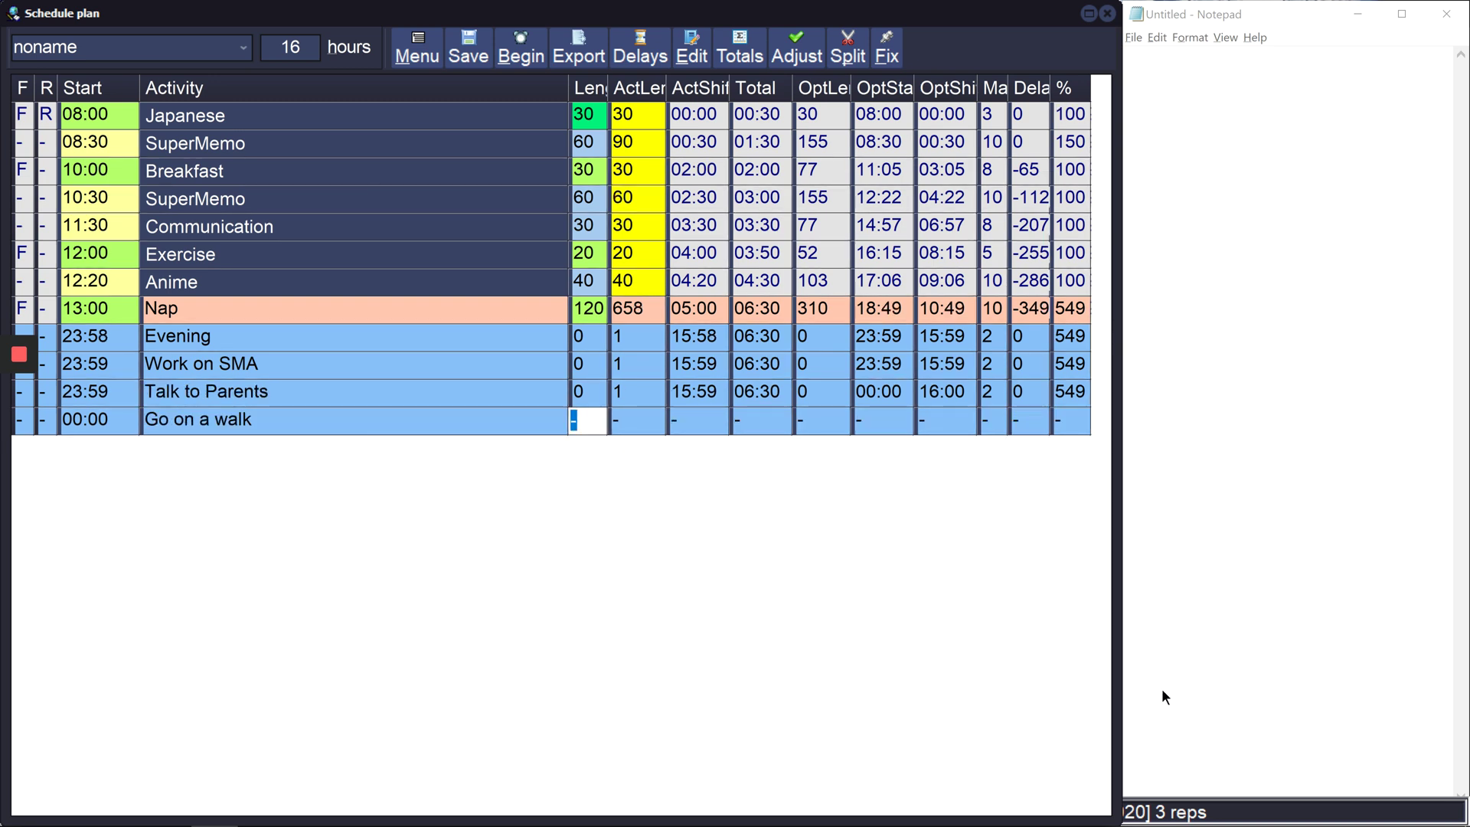
{"action": "key", "text": "Return"}
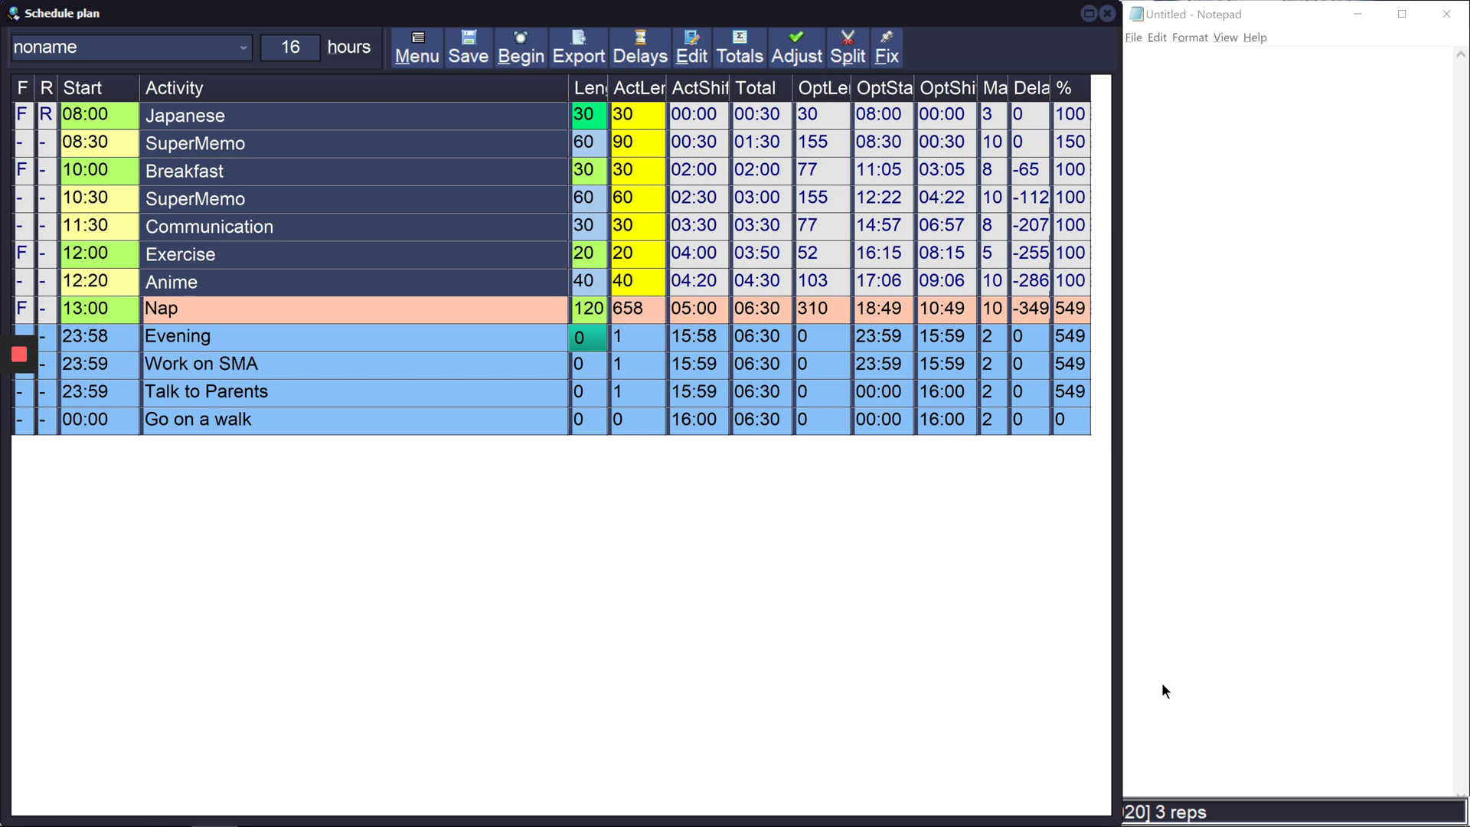
- Delete Evening and set lengths 60, 30 and 30 for the three new activities
{"action": "key", "text": "ctrl+Delete"}
{"action": "key", "text": "Return"}
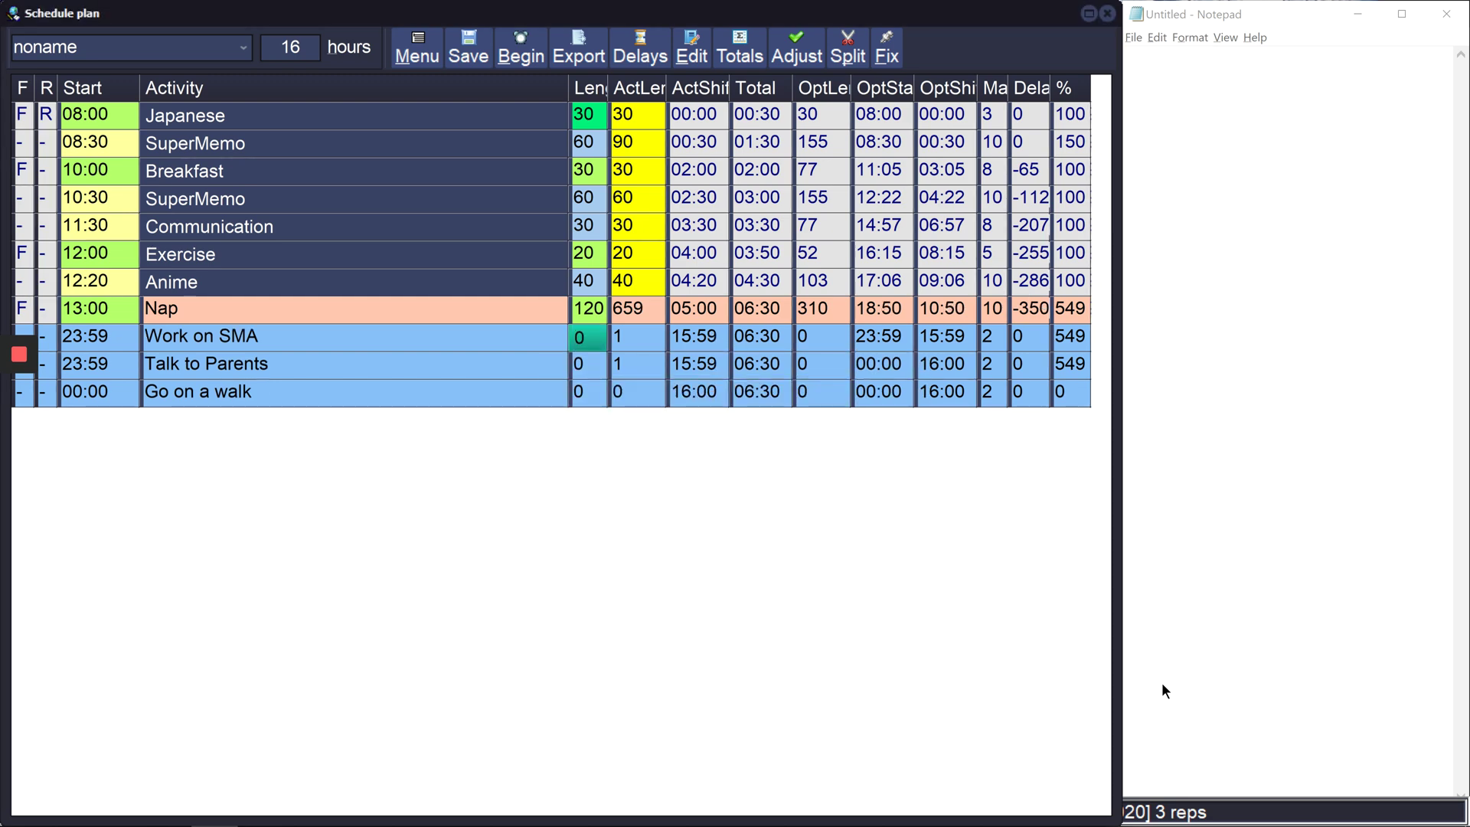
{"action": "type", "text": "60"}
{"action": "key", "text": "Return"}
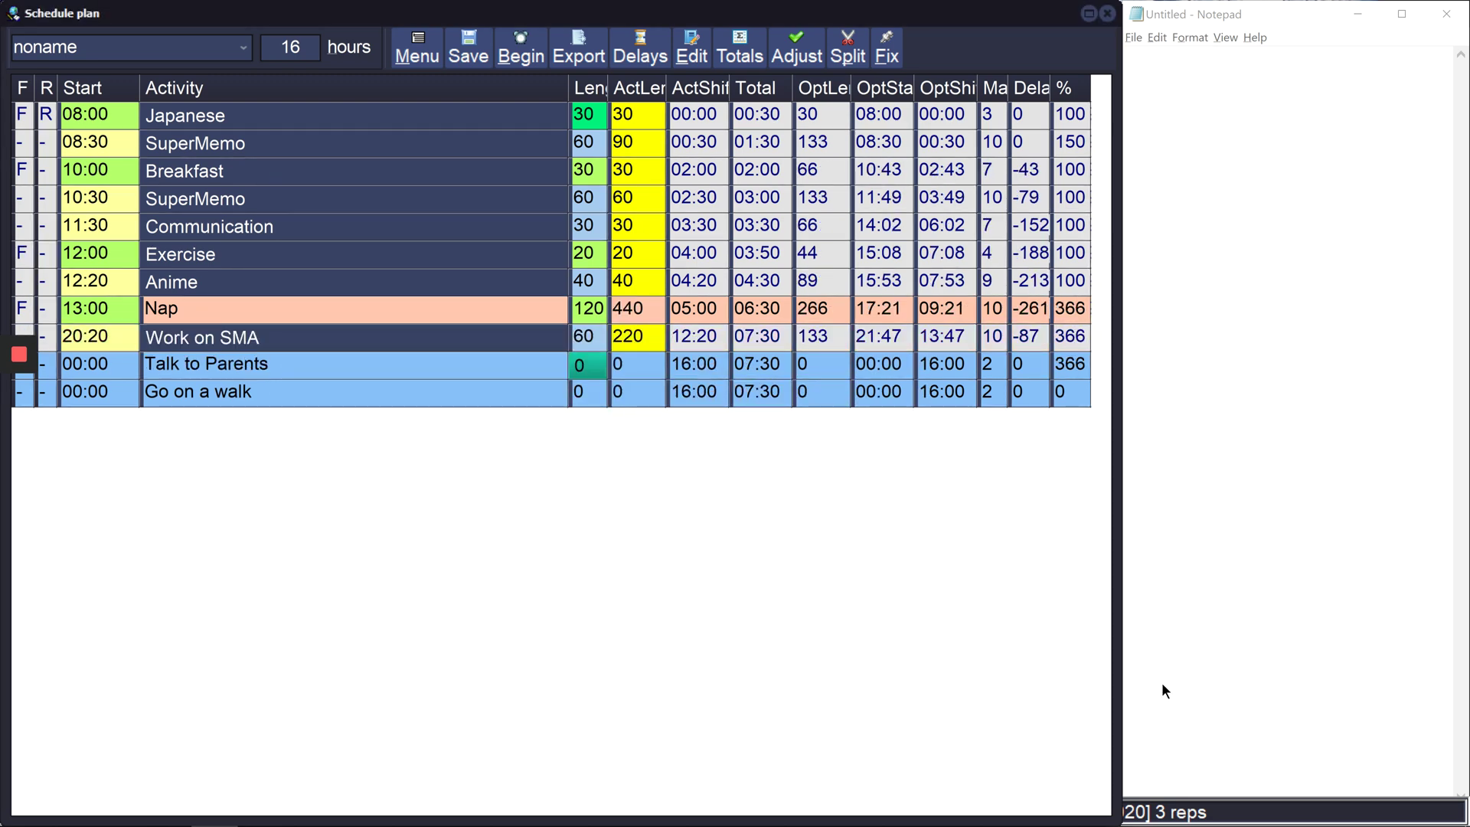
{"action": "type", "text": "30"}
{"action": "key", "text": "Return"}
{"action": "type", "text": "30"}
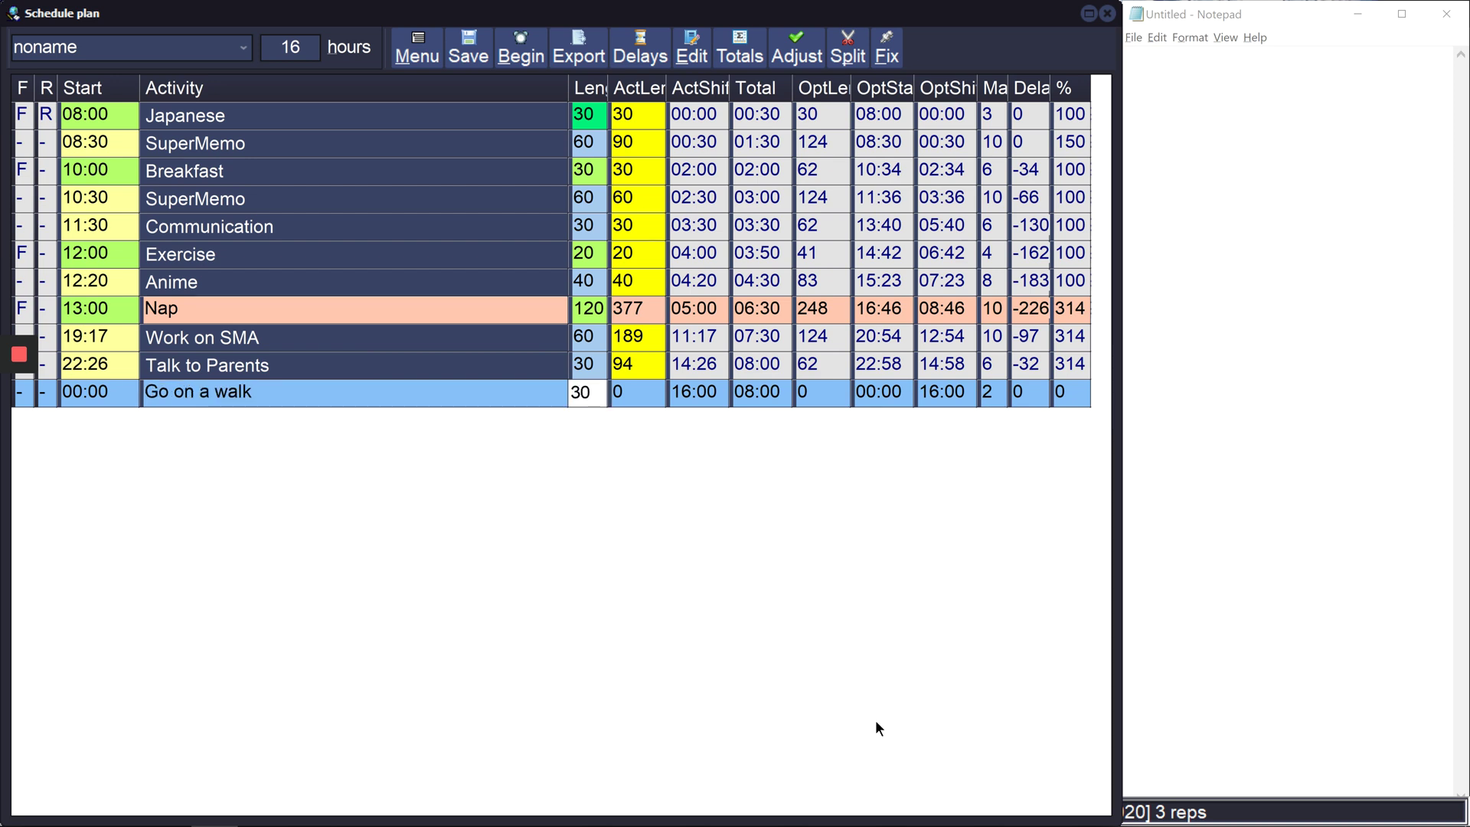
{"action": "key", "text": "Return"}
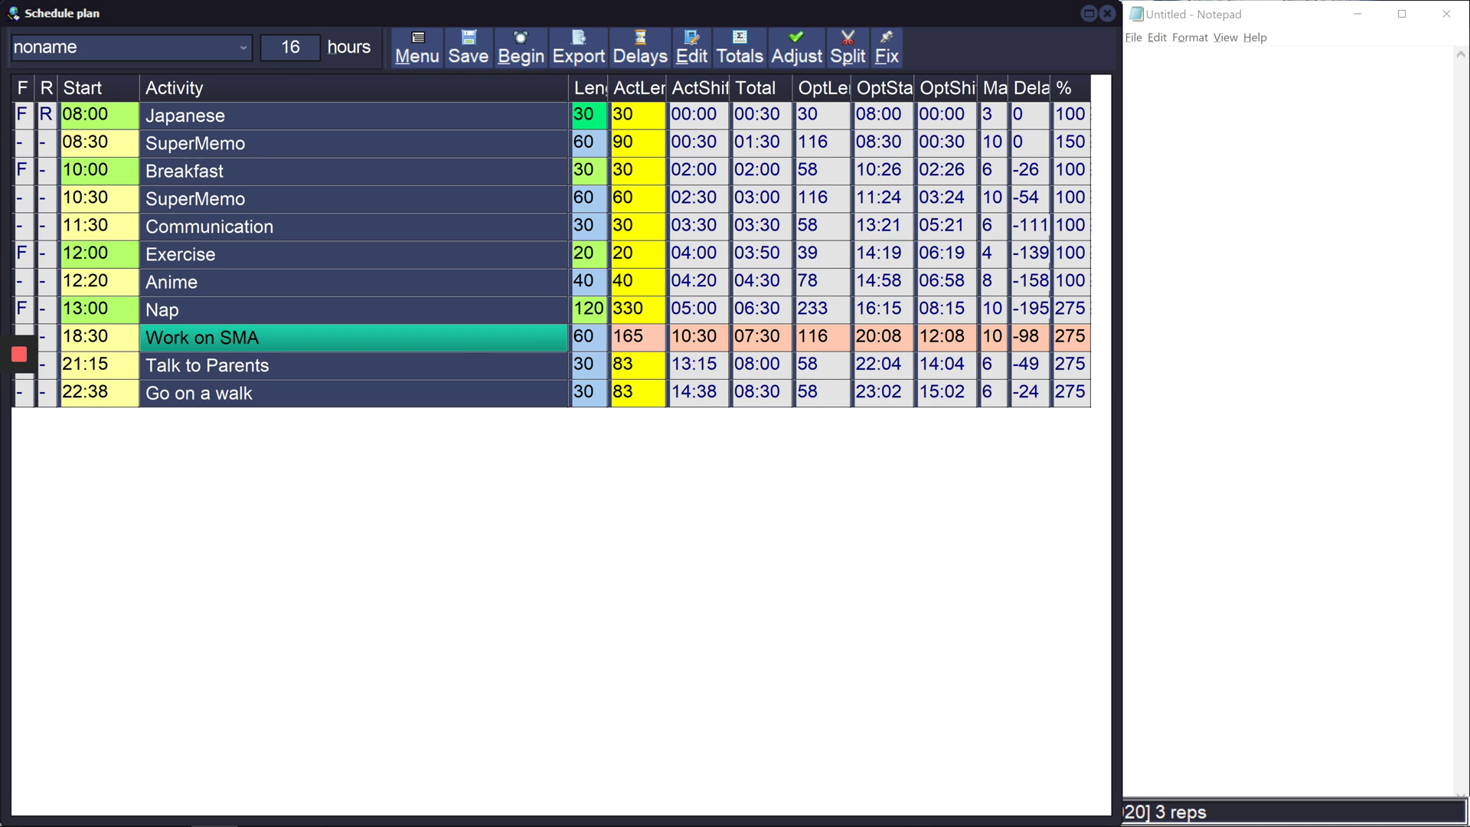
- Log Ctrl+B in the notes and try marking Work on SMA's begin time, declining the efficiency-drop prompt
{"action": "key", "text": "alt+Tab"}
{"action": "type", "text": "ctrl+b"}
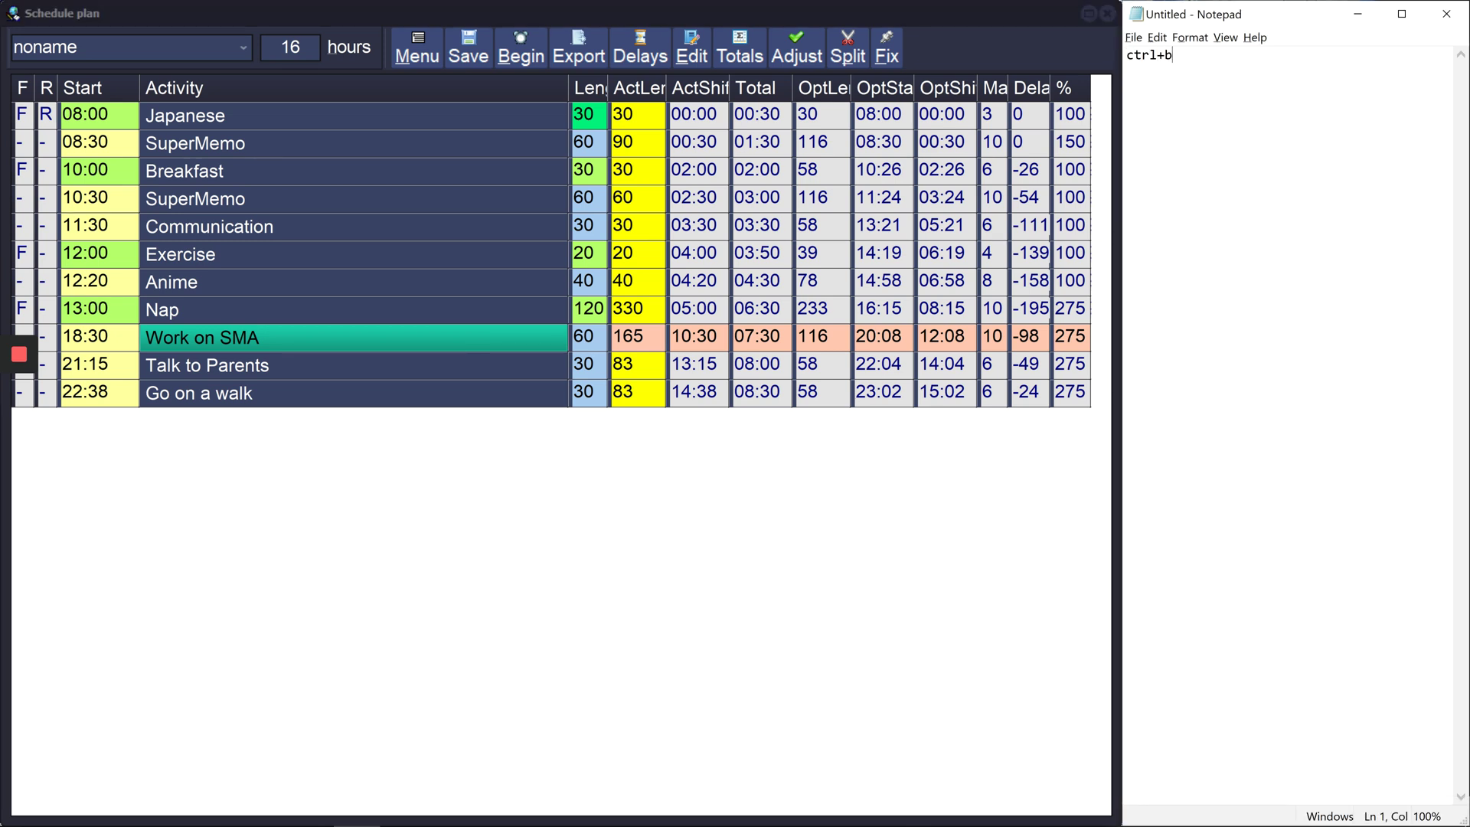
{"action": "key", "text": "alt+Tab"}
{"action": "key", "text": "F2"}
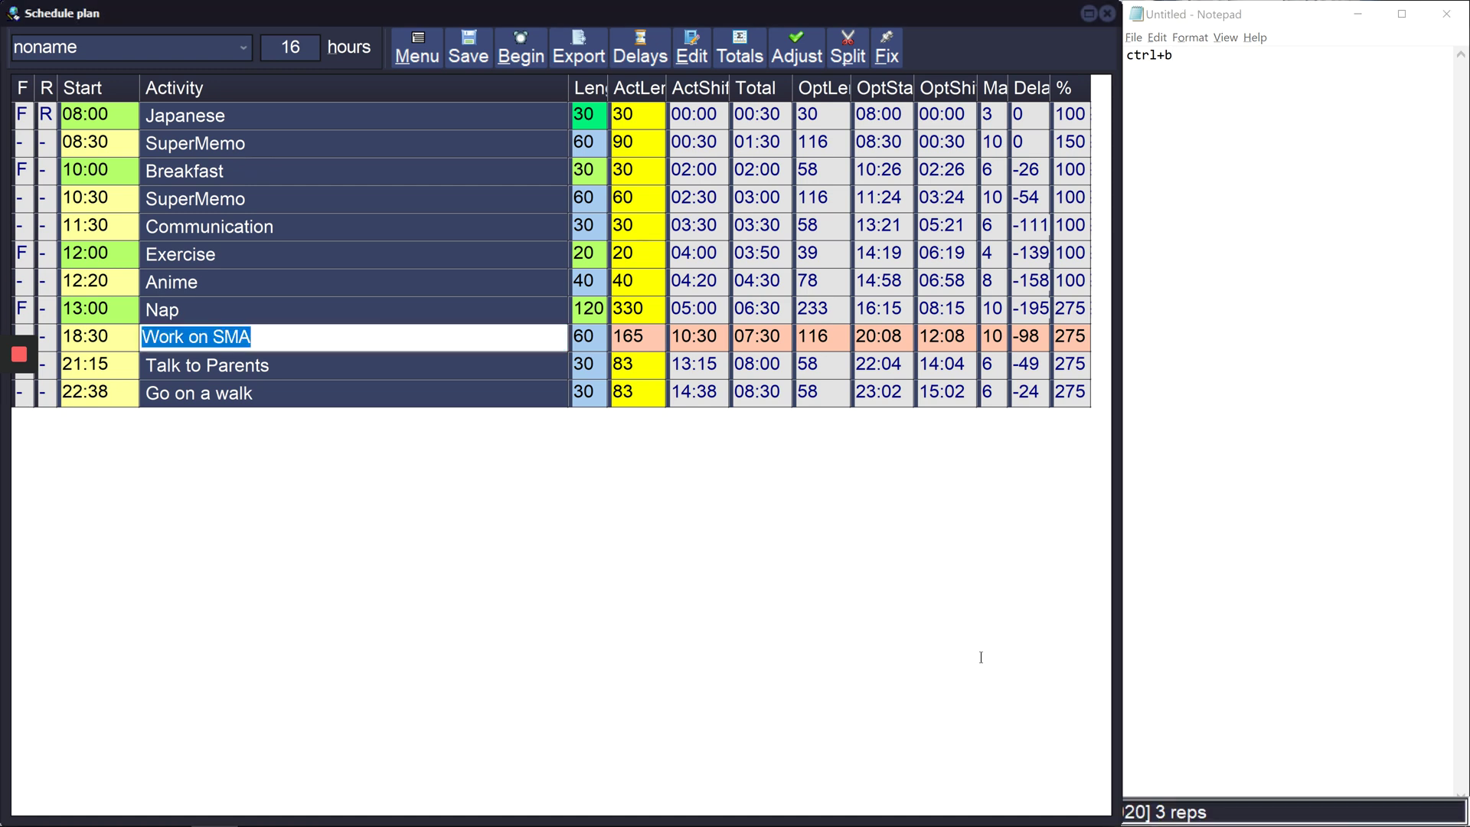
{"action": "key", "text": "ctrl+b"}
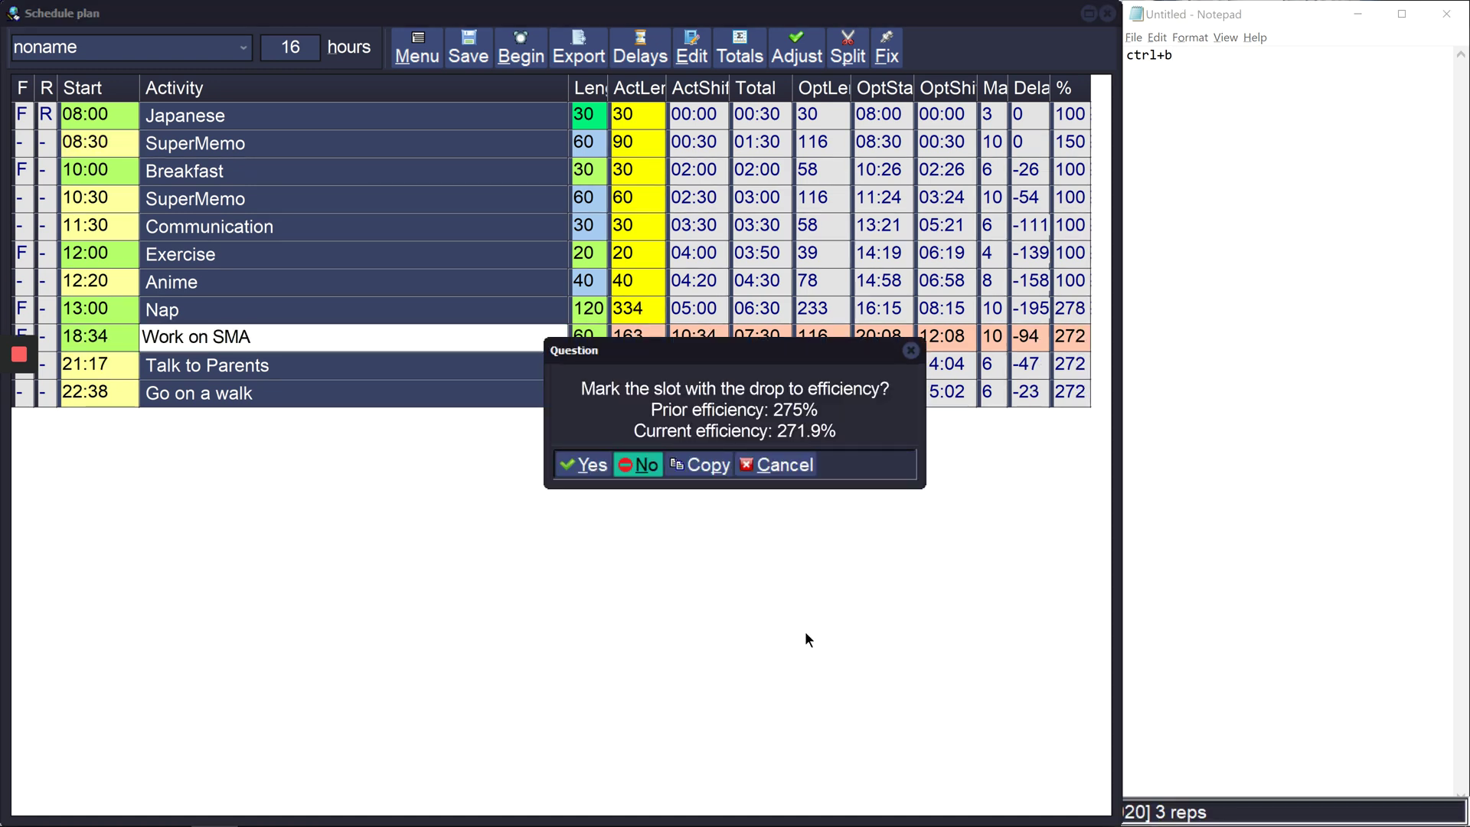
{"action": "key", "text": "Return"}
- Correct the noted begin shortcut from Ctrl+B to Alt+B
{"action": "key", "text": "alt+Tab"}
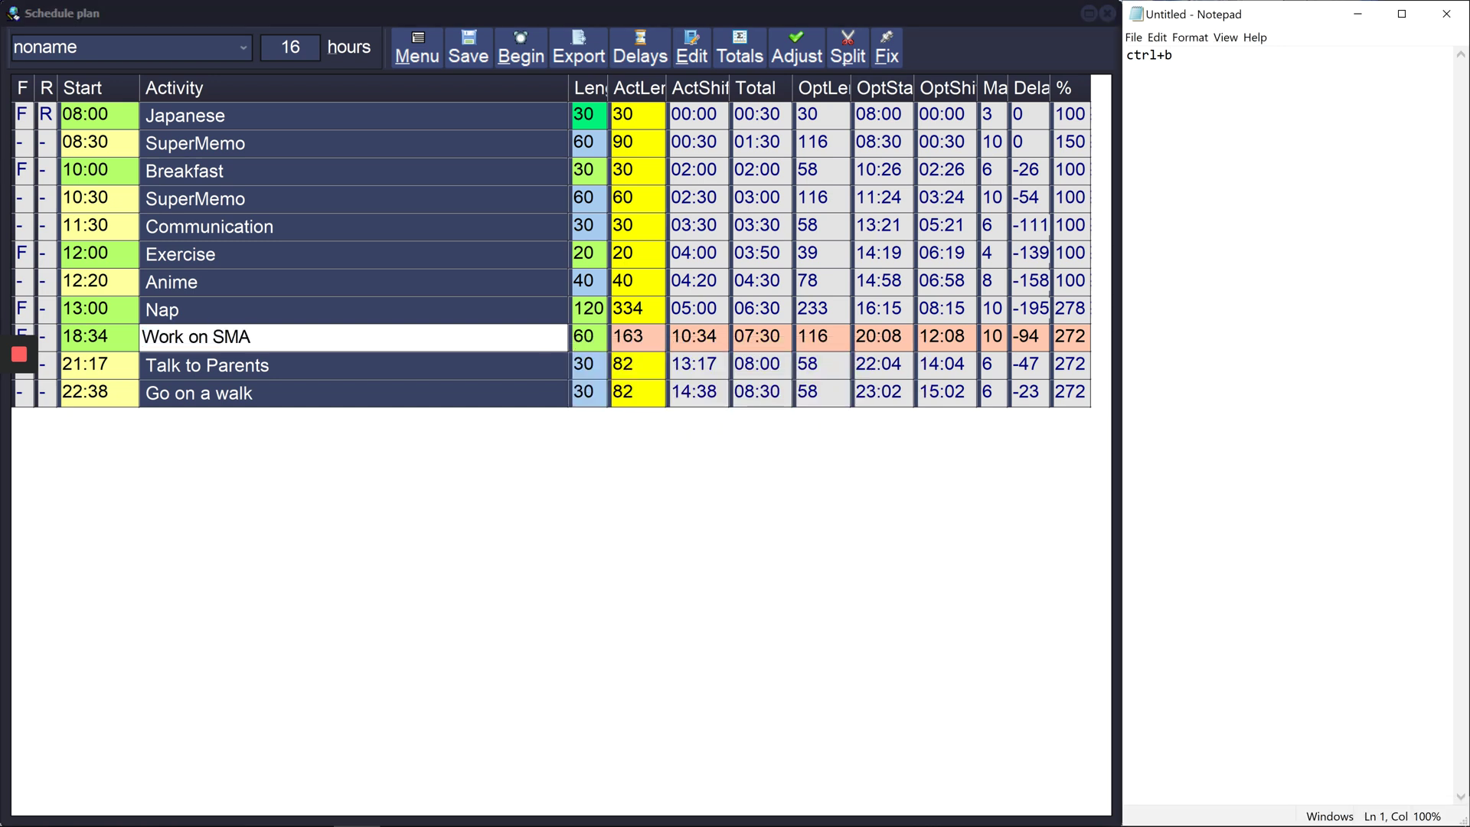
{"action": "key", "text": "shift+Home"}
{"action": "type", "text": "alt"}
{"action": "left_click", "coordinate": [179, 687]}
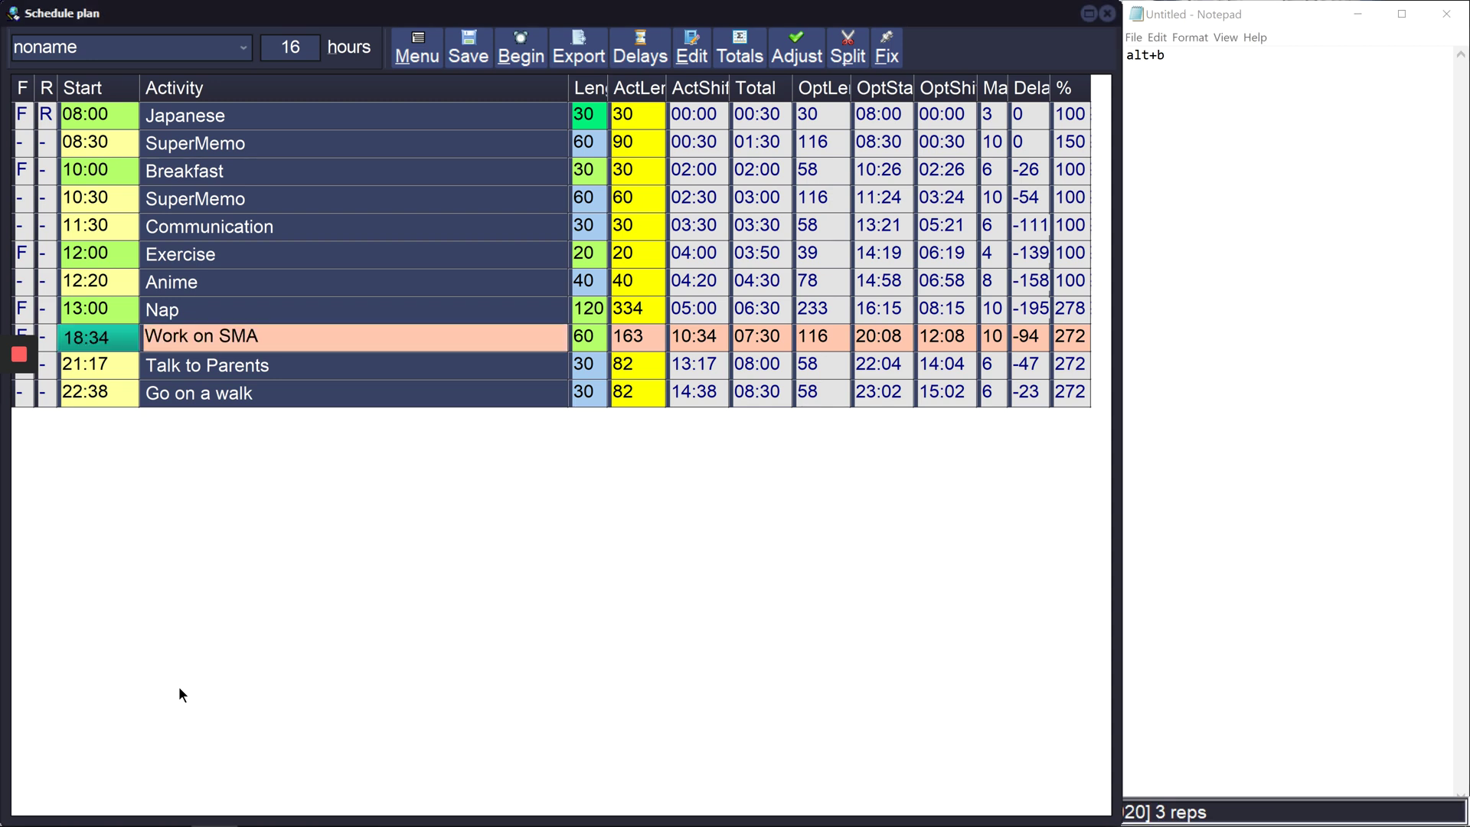
- Mark Talk to Parents as begun now with Alt+B
{"action": "key", "text": "Down"}
{"action": "key", "text": "Right"}
{"action": "key", "text": "Up"}
{"action": "key", "text": "Up"}
{"action": "key", "text": "Up"}
{"action": "key", "text": "Up"}
{"action": "key", "text": "Up"}
{"action": "key", "text": "Up"}
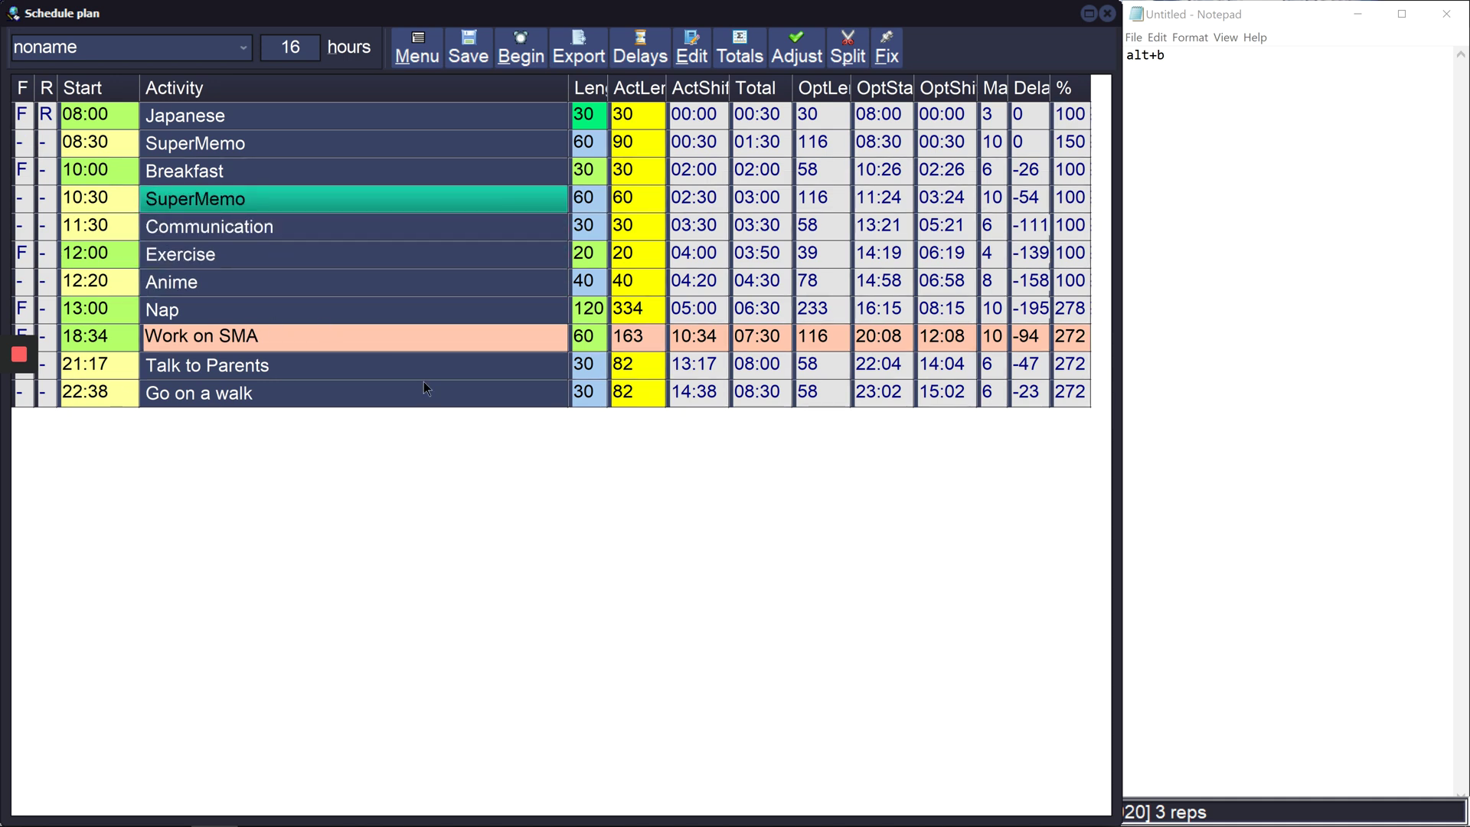
{"action": "key", "text": "Down"}
{"action": "key", "text": "Down"}
{"action": "key", "text": "Down"}
{"action": "key", "text": "Down"}
{"action": "key", "text": "Down"}
{"action": "key", "text": "Down"}
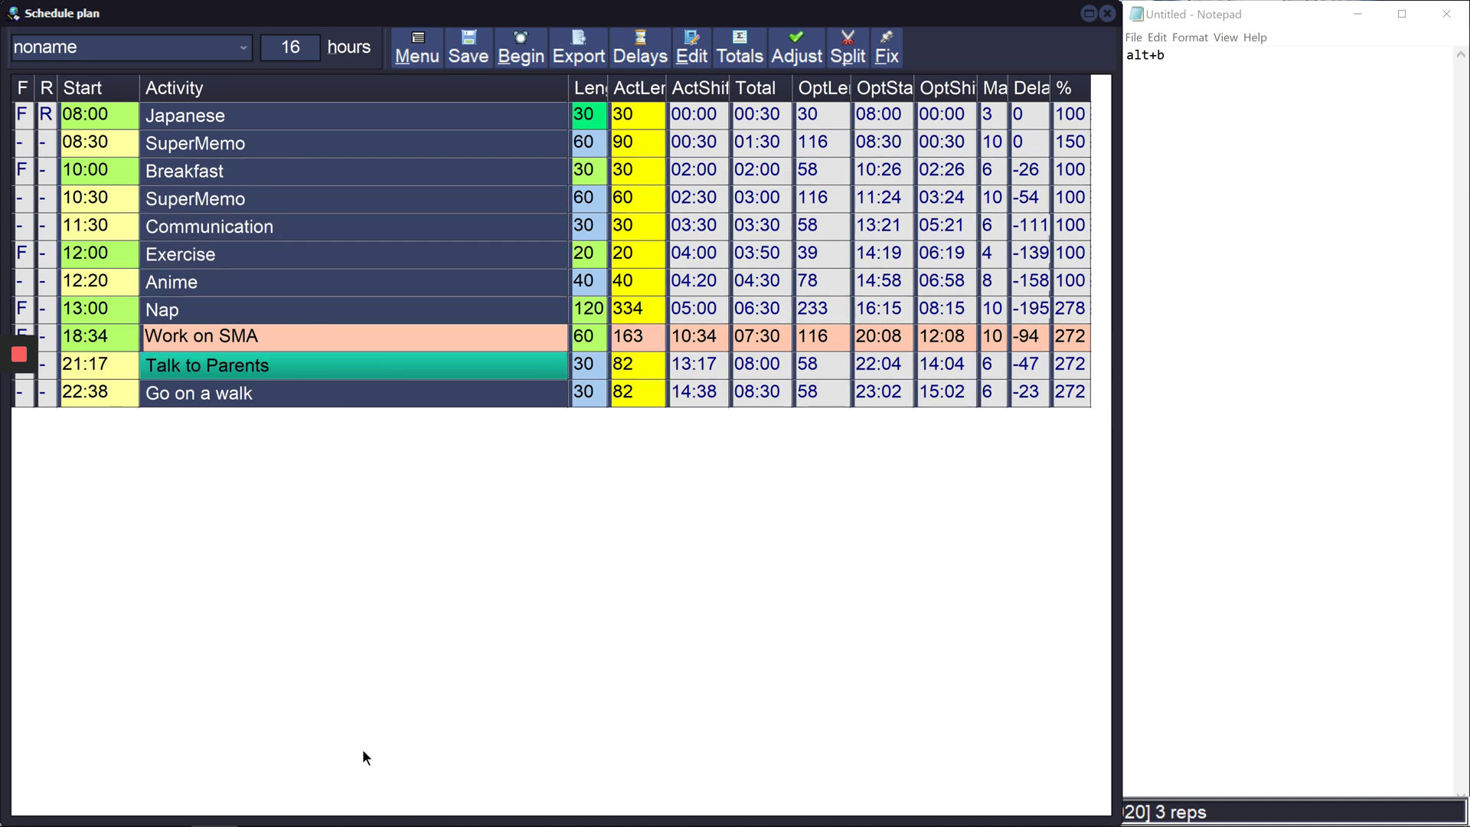
{"action": "key", "text": "alt+b"}
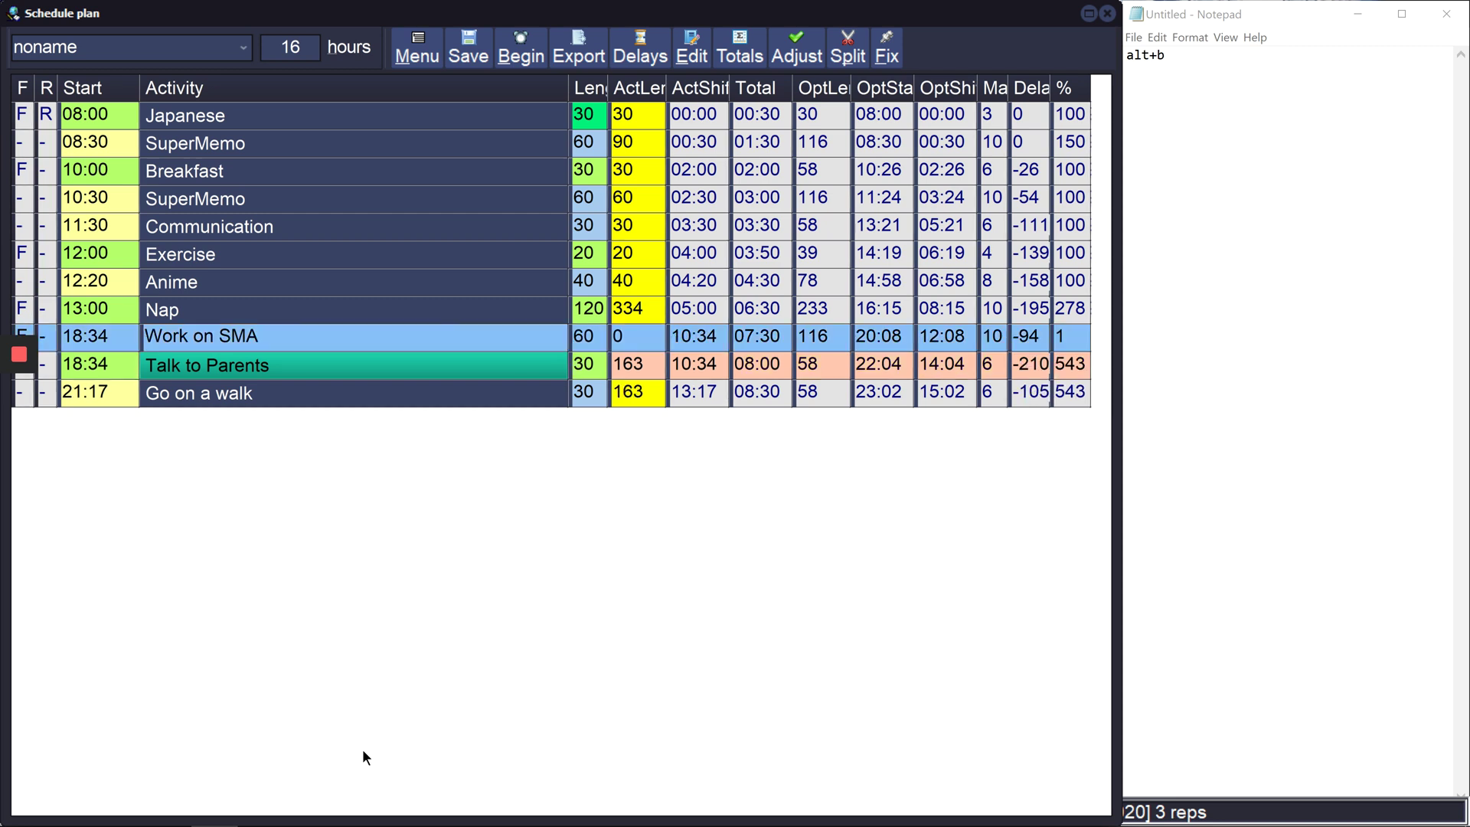
- Review the actual length values of Work on SMA and Talk to Parents
{"action": "key", "text": "Up"}
{"action": "key", "text": "Right"}
{"action": "key", "text": "Right"}
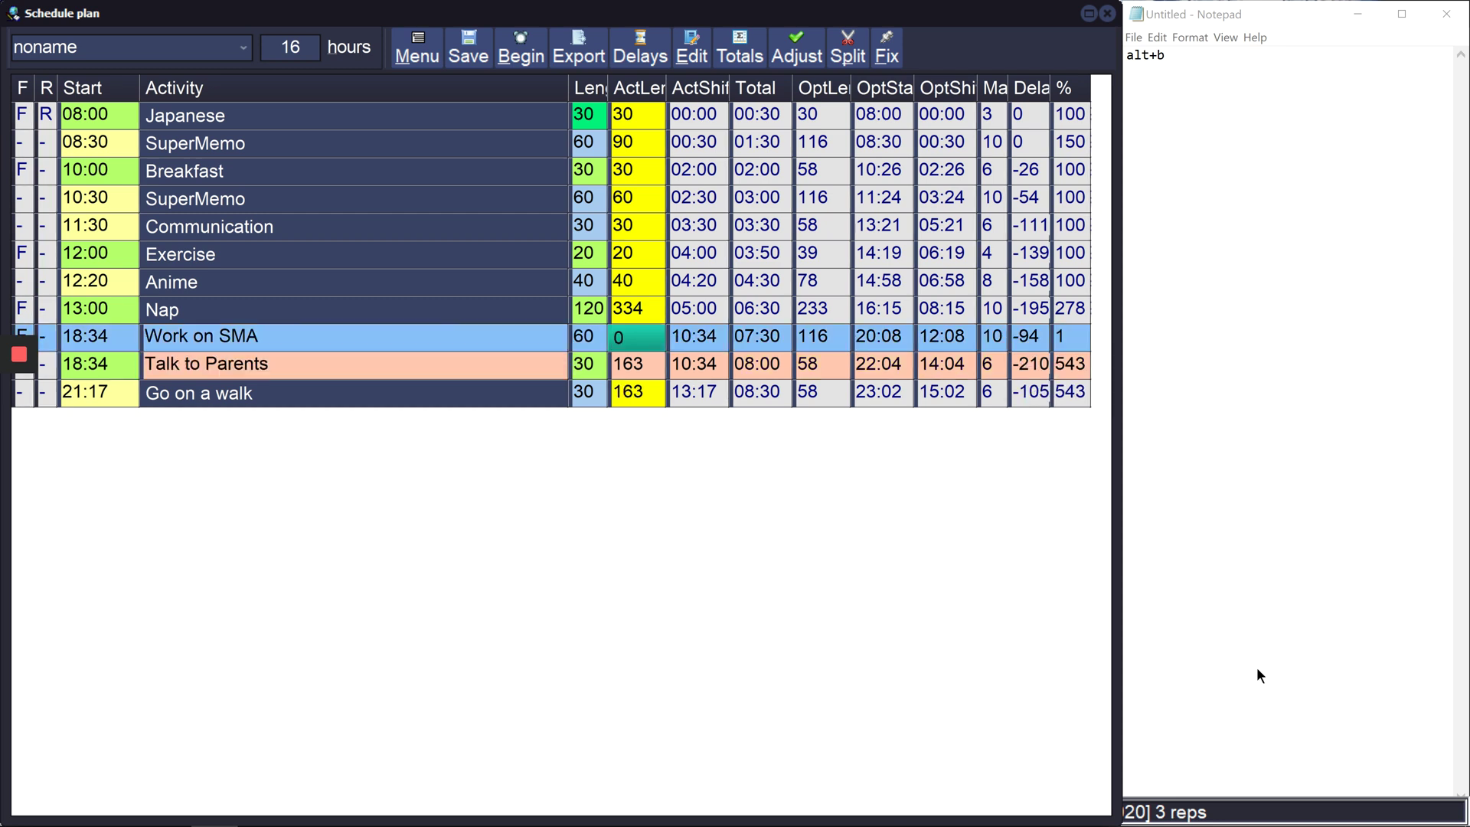
{"action": "key", "text": "Left"}
{"action": "key", "text": "Down"}
{"action": "key", "text": "Left"}
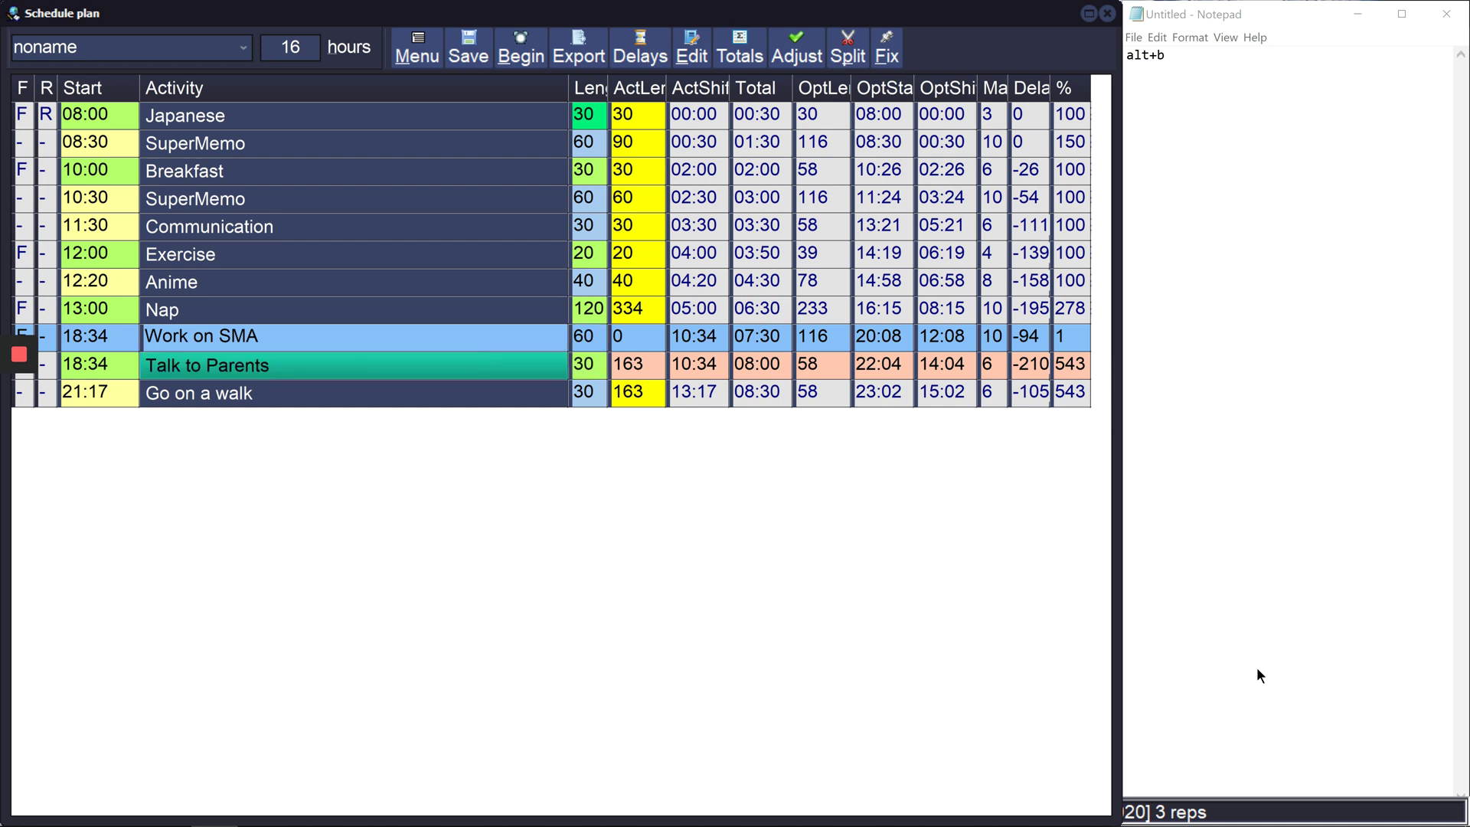
{"action": "key", "text": "Up"}
{"action": "key", "text": "Right"}
{"action": "key", "text": "Right"}
{"action": "key", "text": "Left"}
- Mark Work on SMA as begun again at 18:34, pushing Talk to Parents to 21:17
{"action": "key", "text": "Down"}
{"action": "key", "text": "Right"}
{"action": "key", "text": "Left"}
{"action": "key", "text": "Left"}
{"action": "key", "text": "Up"}
{"action": "key", "text": "Down"}
{"action": "key", "text": "Up"}
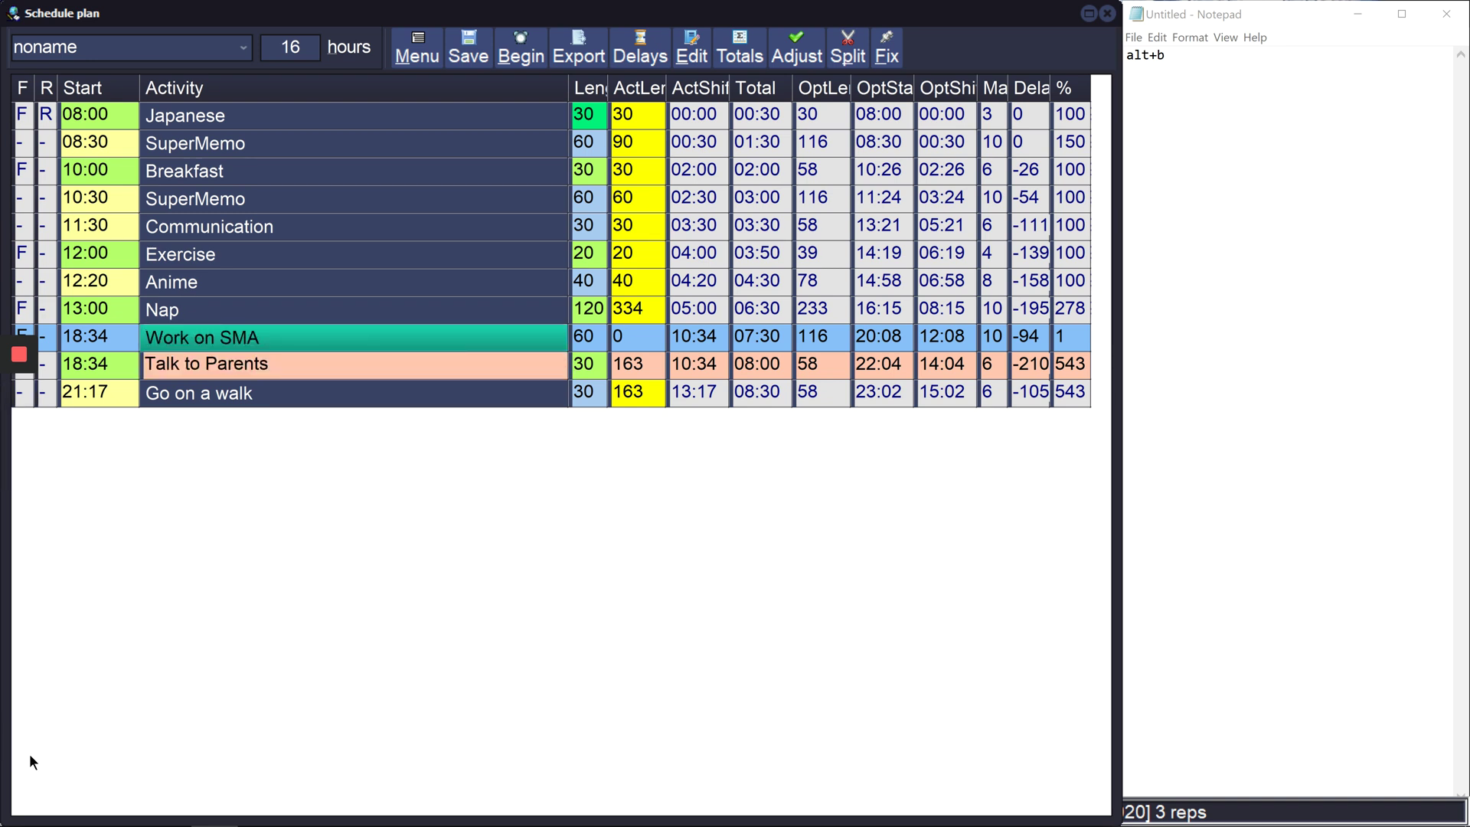
{"action": "key", "text": "alt+b"}
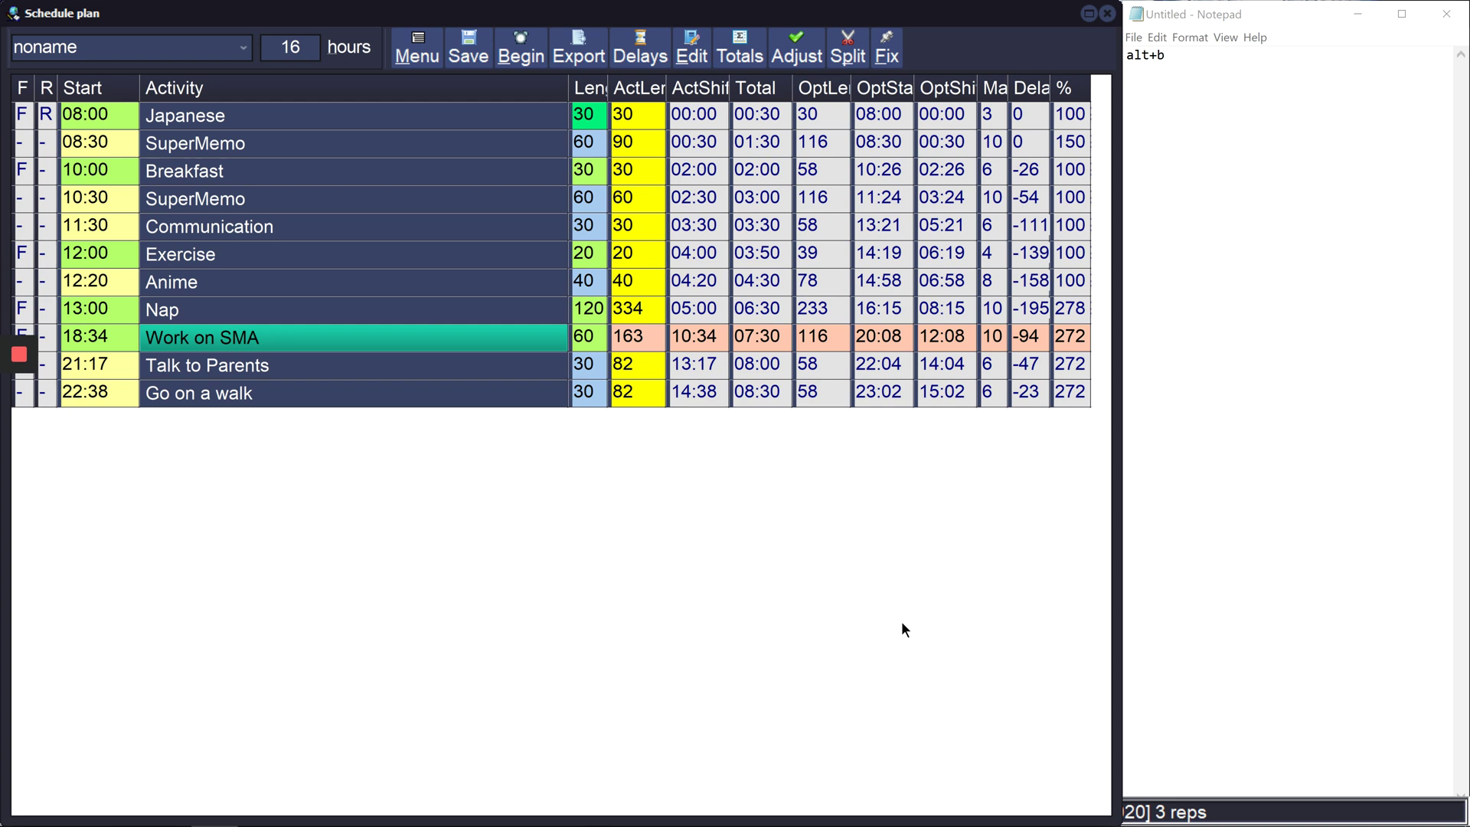
- Log the Ctrl+T split shortcut in the notes and dismiss the pending split prompt
{"action": "key", "text": "alt+s"}
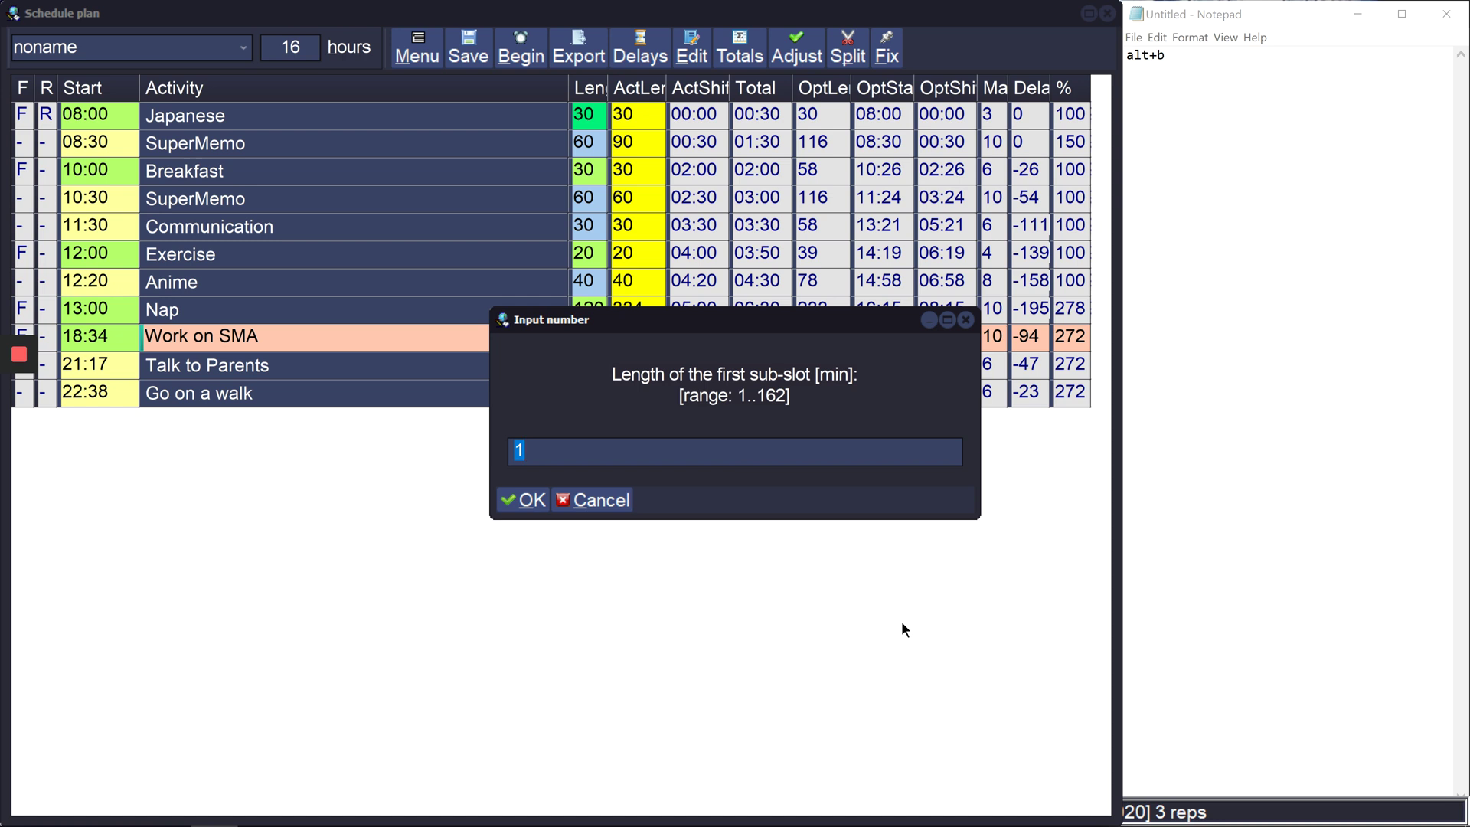
{"action": "left_click", "coordinate": [1171, 55]}
{"action": "key", "text": "Return"}
{"action": "type", "text": "ctrl"}
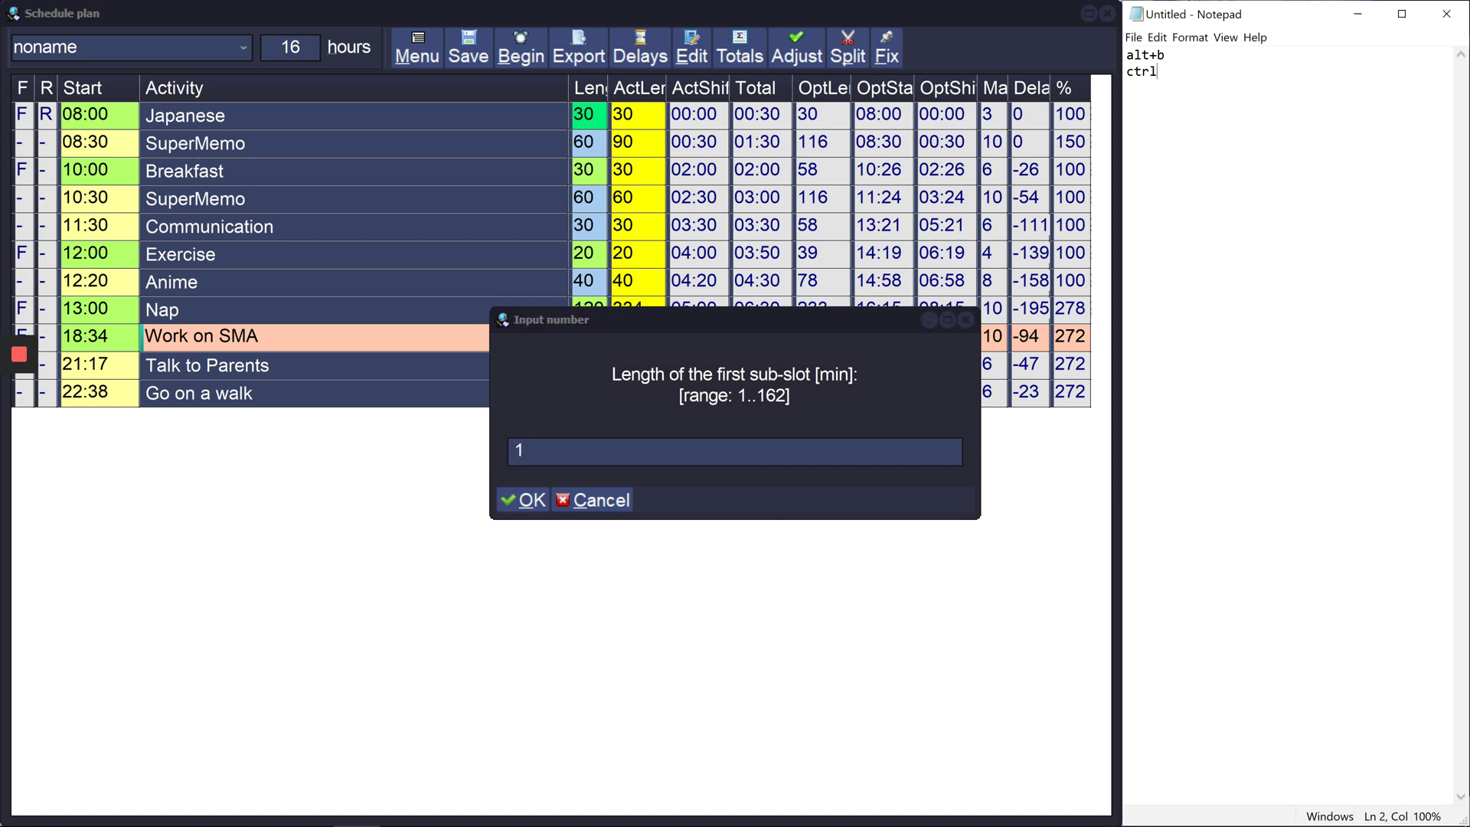
{"action": "type", "text": "+t"}
{"action": "key", "text": "alt+Tab"}
{"action": "key", "text": "Return"}
- Split Work on SMA into a 1-minute first part and a 162-minute second part
{"action": "key", "text": "ctrl+t"}
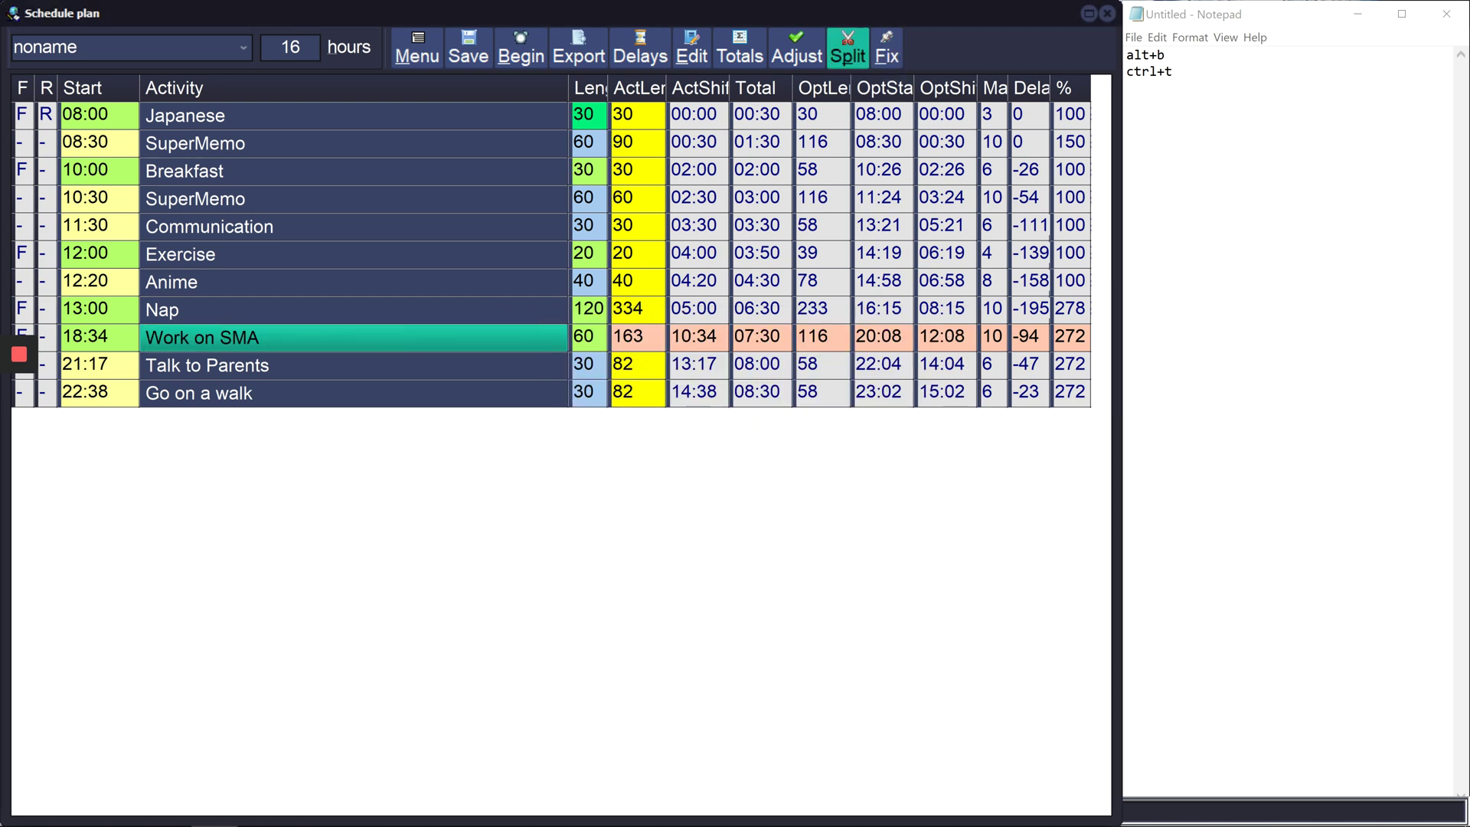
{"action": "key", "text": "Return"}
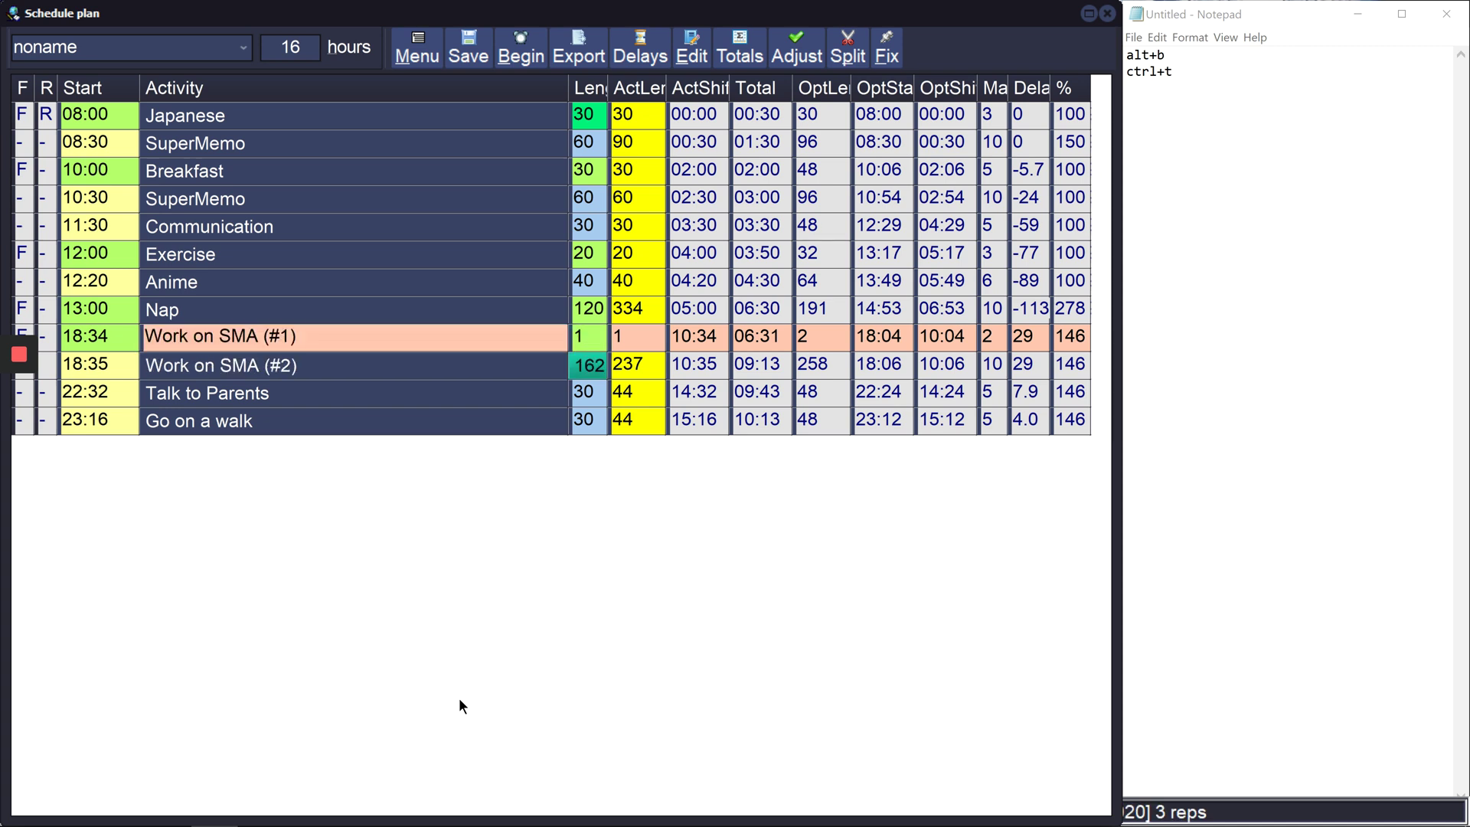
{"action": "key", "text": "ctrl+t"}
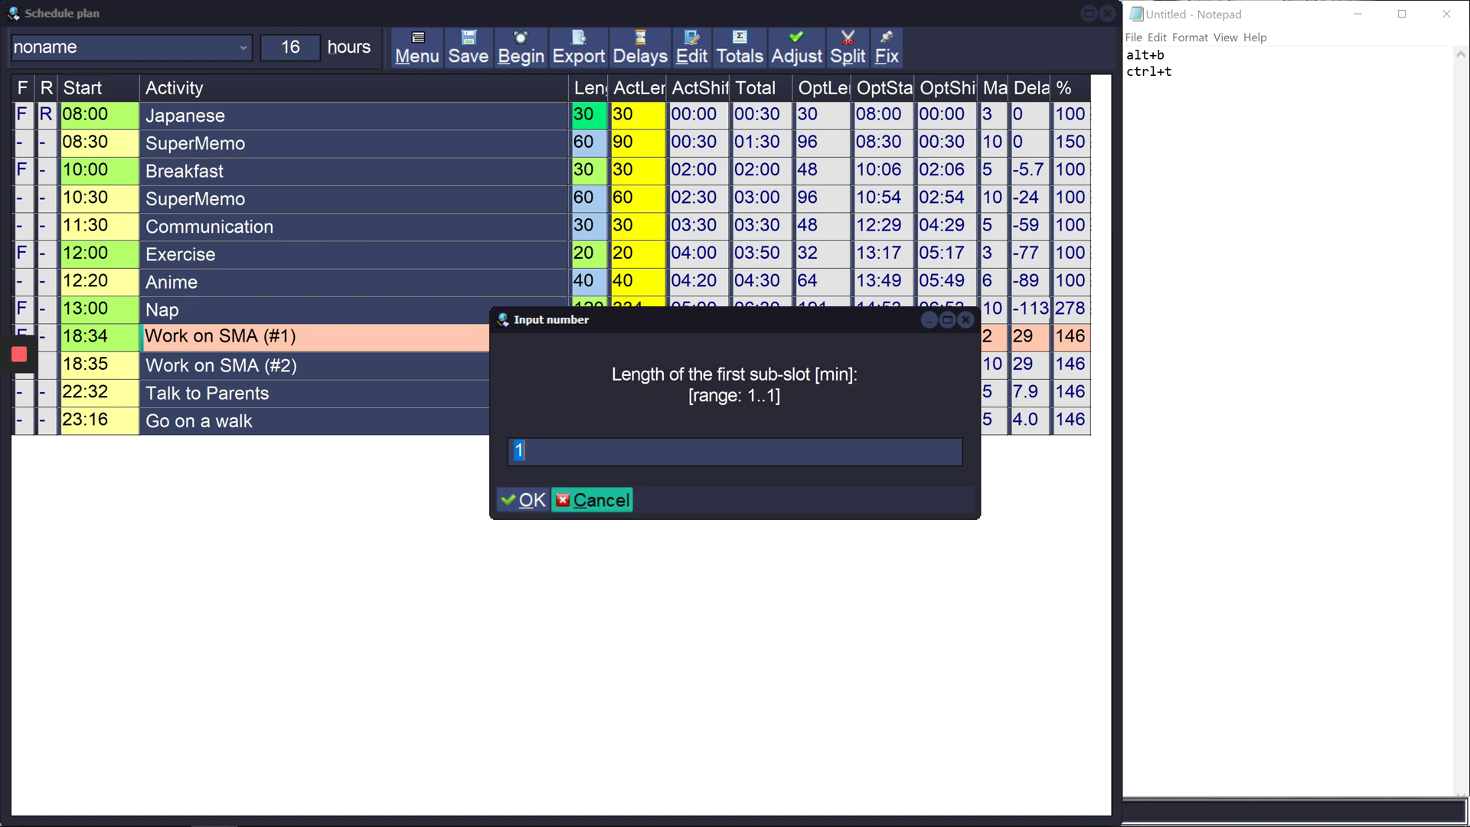
- Close the extra split prompt and log the Insert shortcut in the notes
{"action": "key", "text": "Return"}
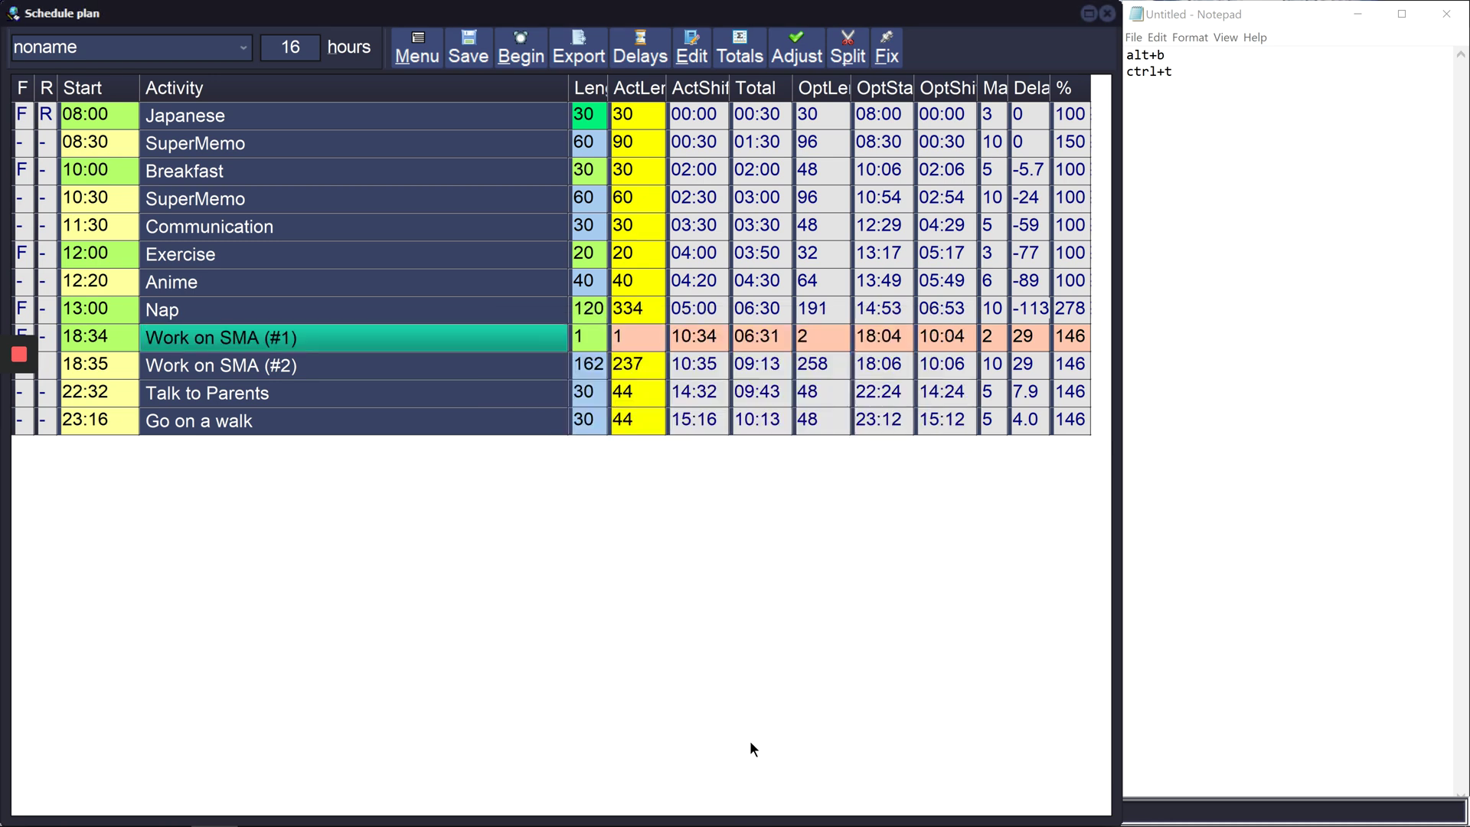
{"action": "key", "text": "Down"}
{"action": "key", "text": "alt+Tab"}
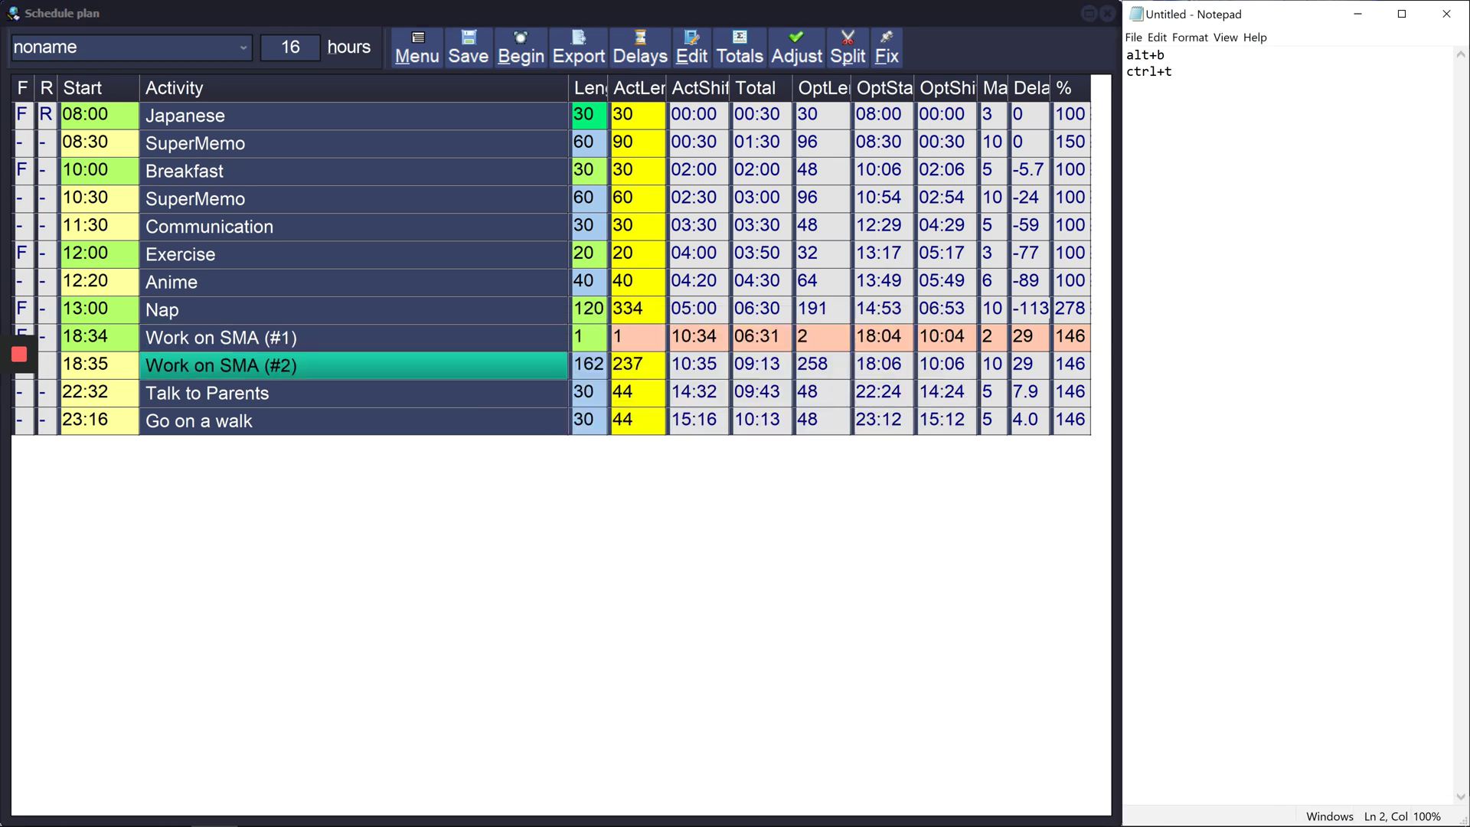
{"action": "type", "text": "ins"}
{"action": "left_click", "coordinate": [635, 724]}
{"action": "key", "text": "Insert"}
{"action": "key", "text": "Return"}
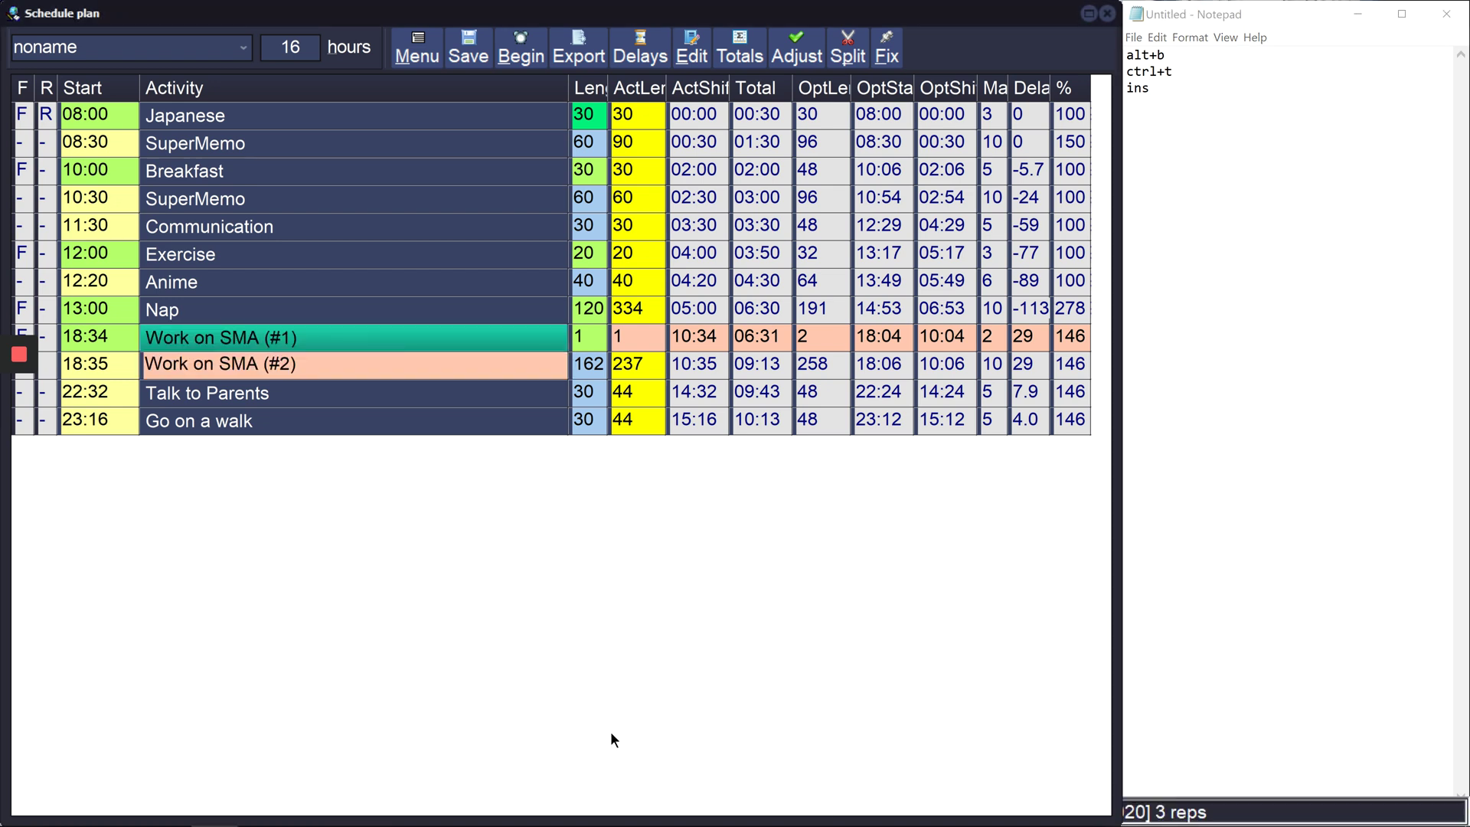
{"action": "key", "text": "Down"}
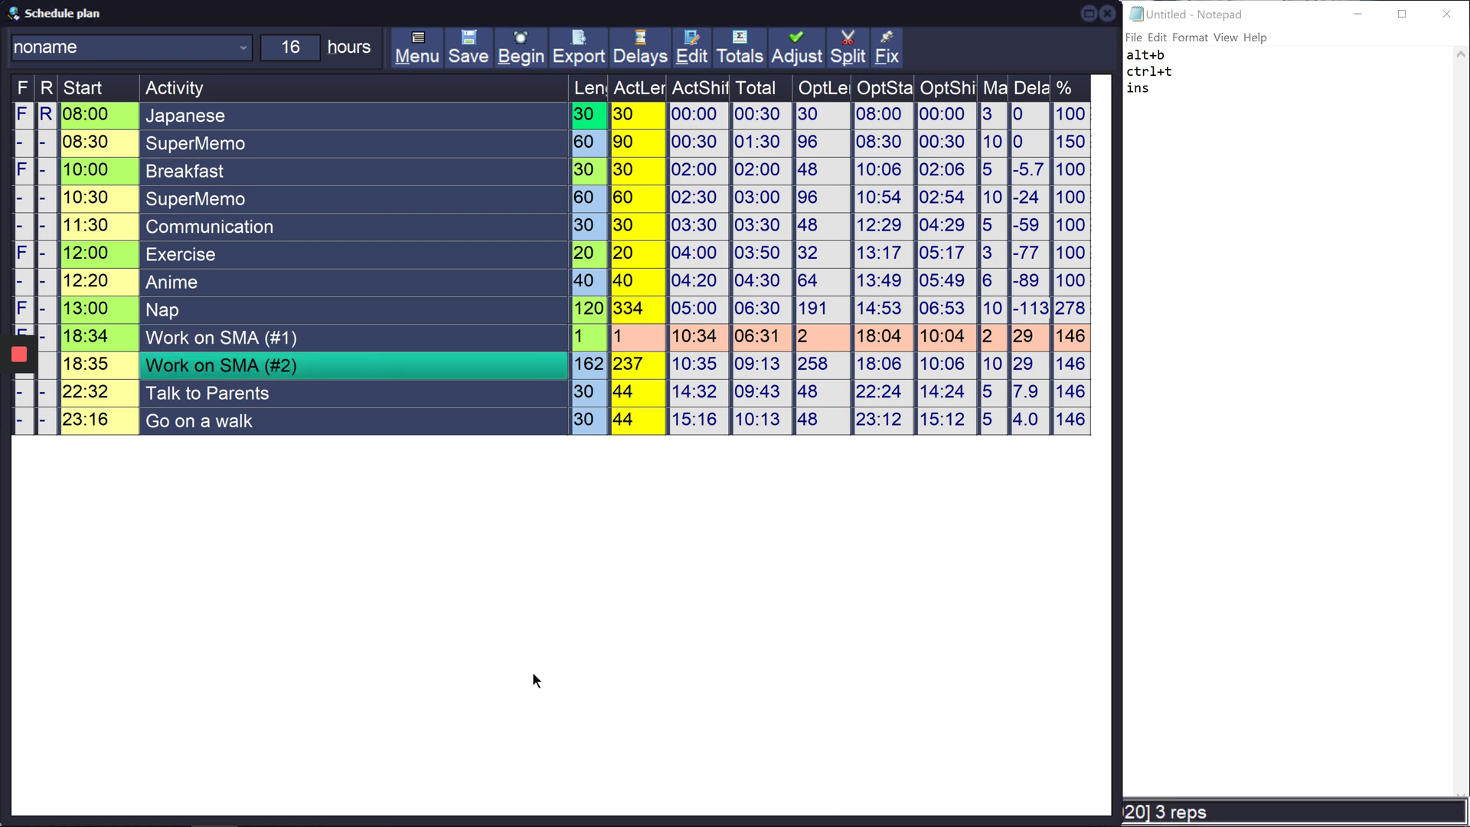
- Insert a 30-minute 'Play with Dog' slot above Work on SMA (#2)
{"action": "key", "text": "Insert"}
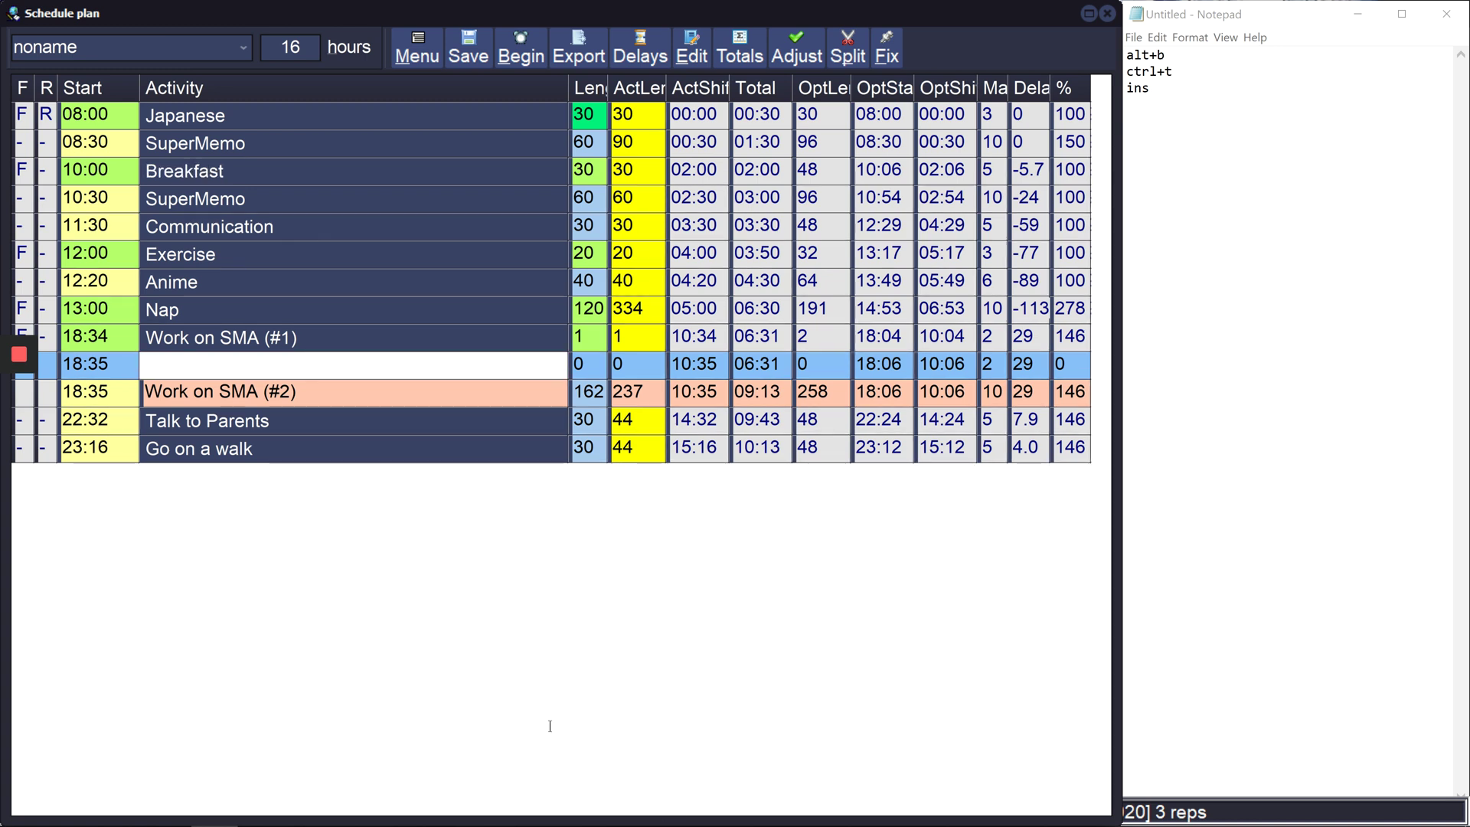
{"action": "type", "text": "Play with Dog"}
{"action": "key", "text": "Return"}
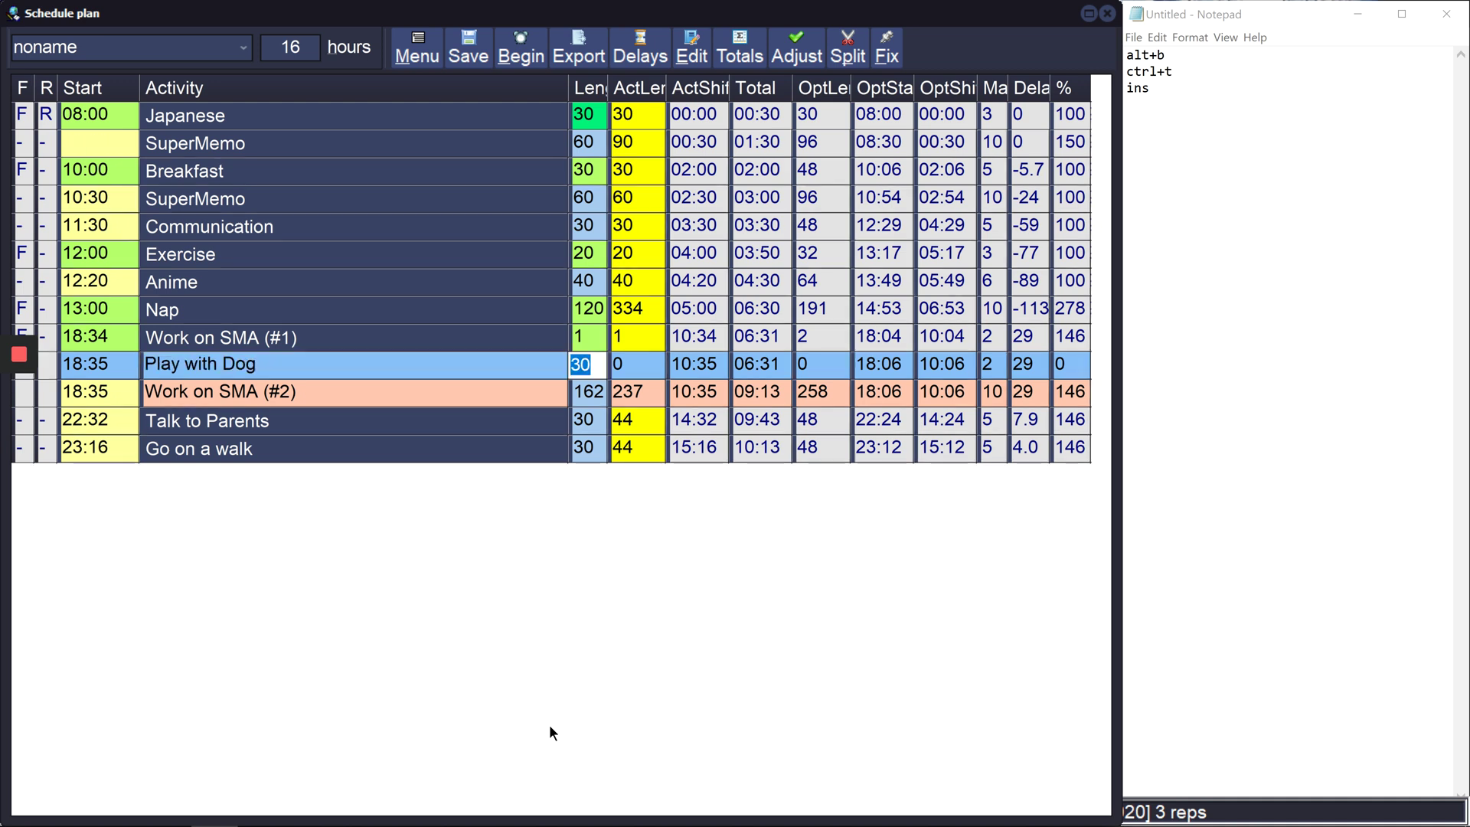
{"action": "type", "text": "30"}
{"action": "key", "text": "Return"}
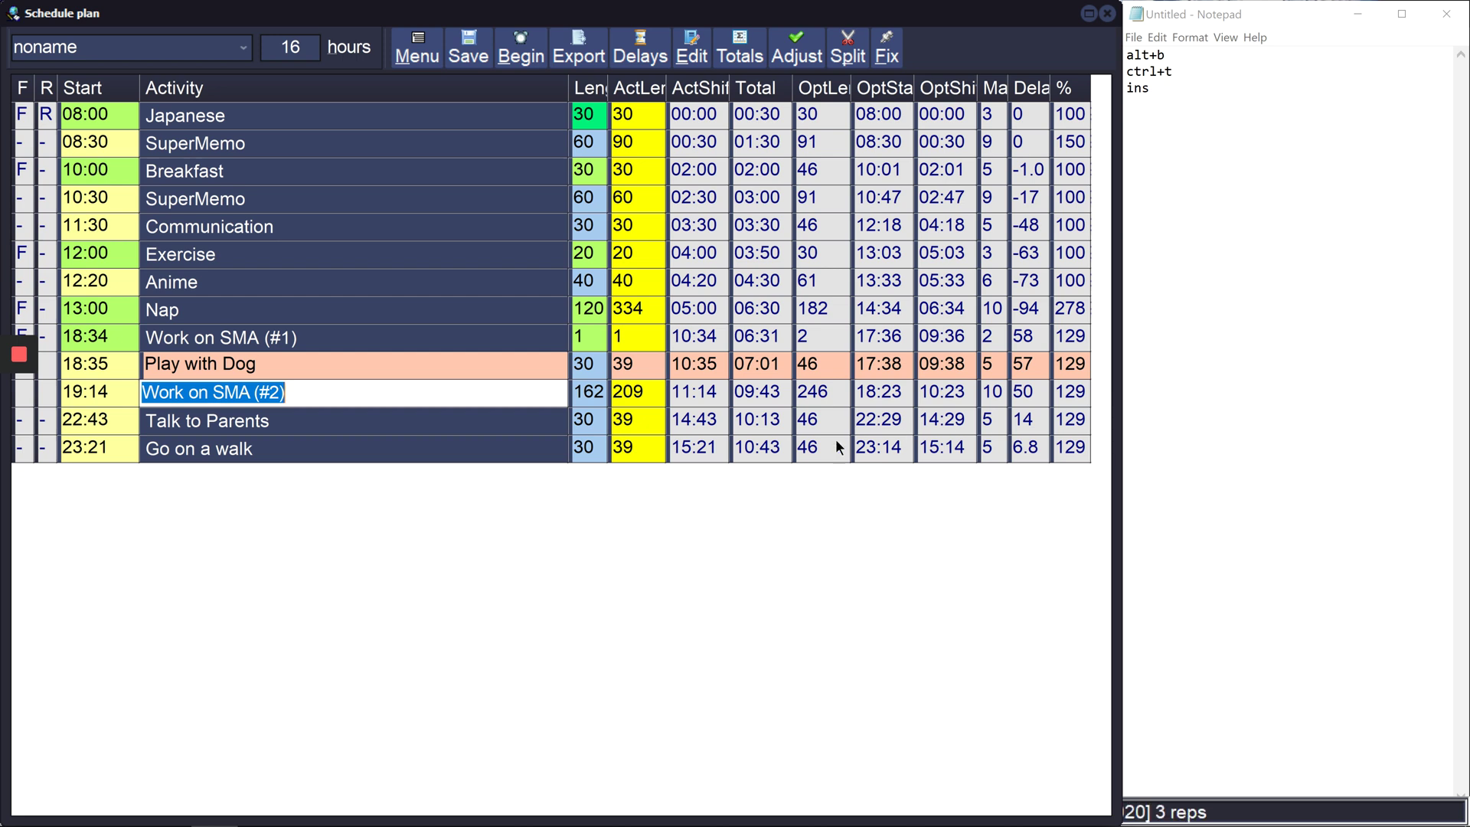
{"action": "key", "text": "alt+Tab"}
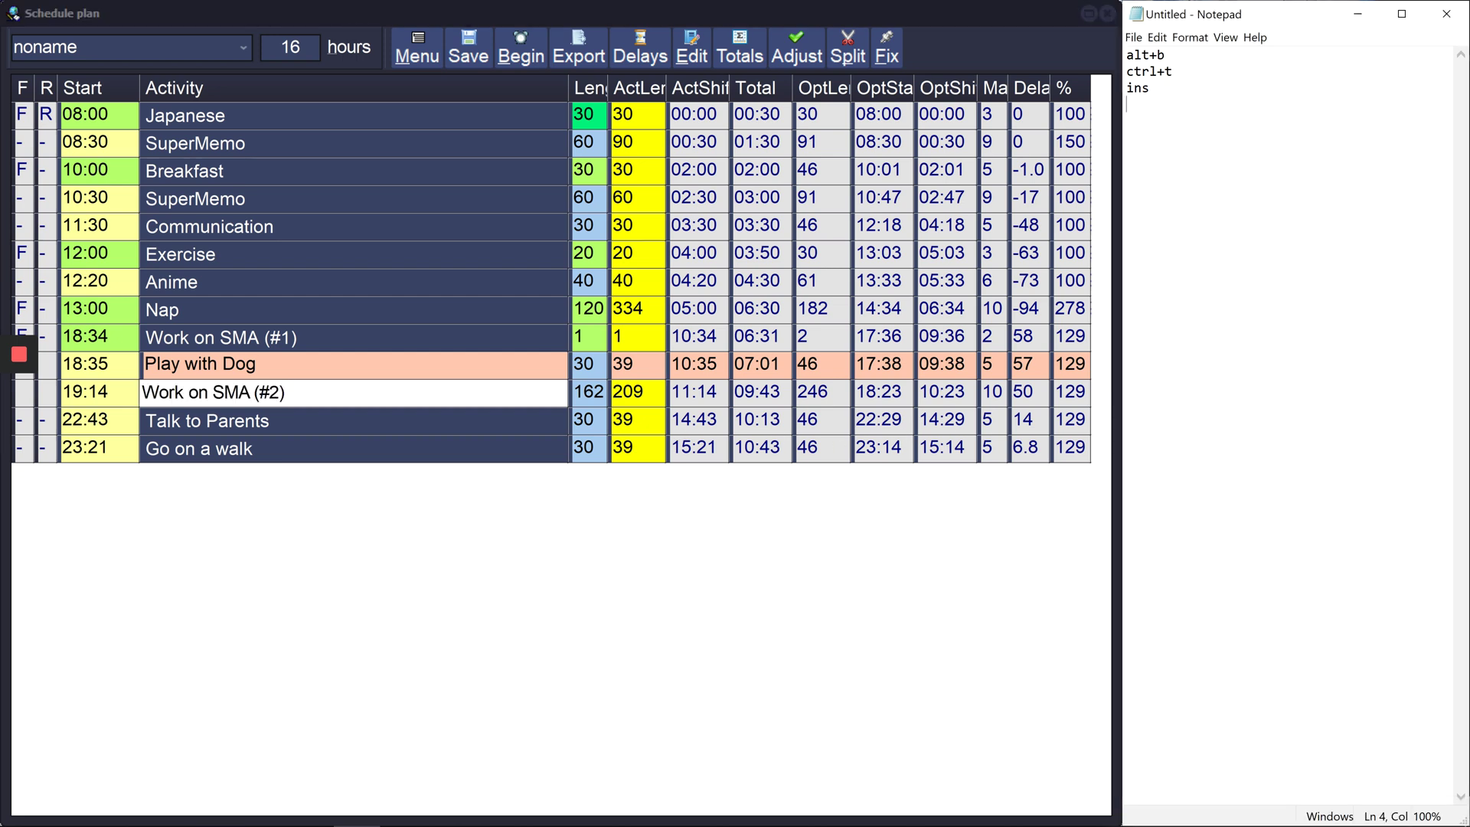
- Log Ctrl+S, then save the schedule with the file name changed from Thu to 'Apr 03, 2020, Fri'
{"action": "type", "text": "ctrl+s"}
{"action": "key", "text": "alt+Tab"}
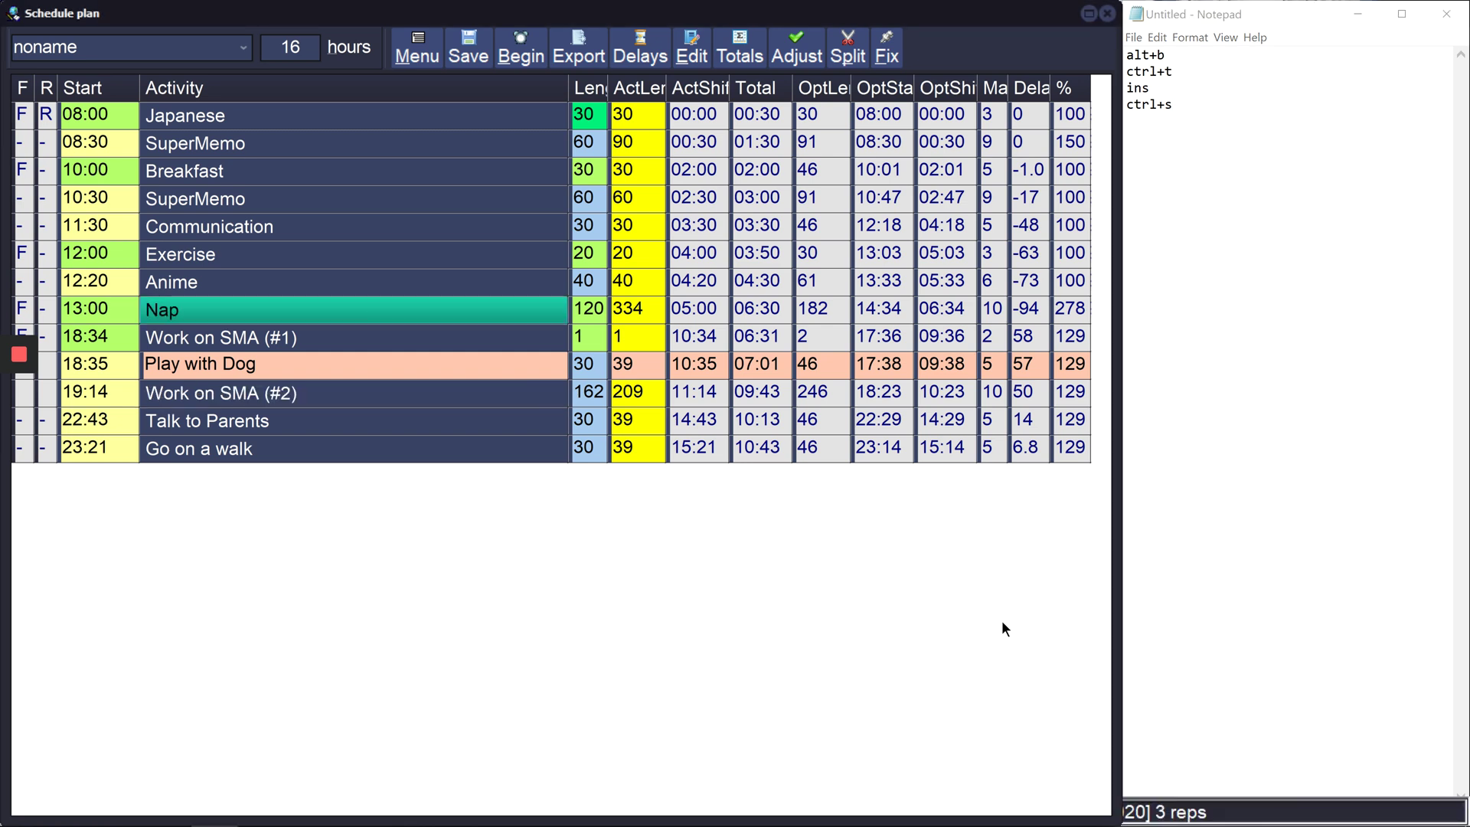
{"action": "key", "text": "ctrl+s"}
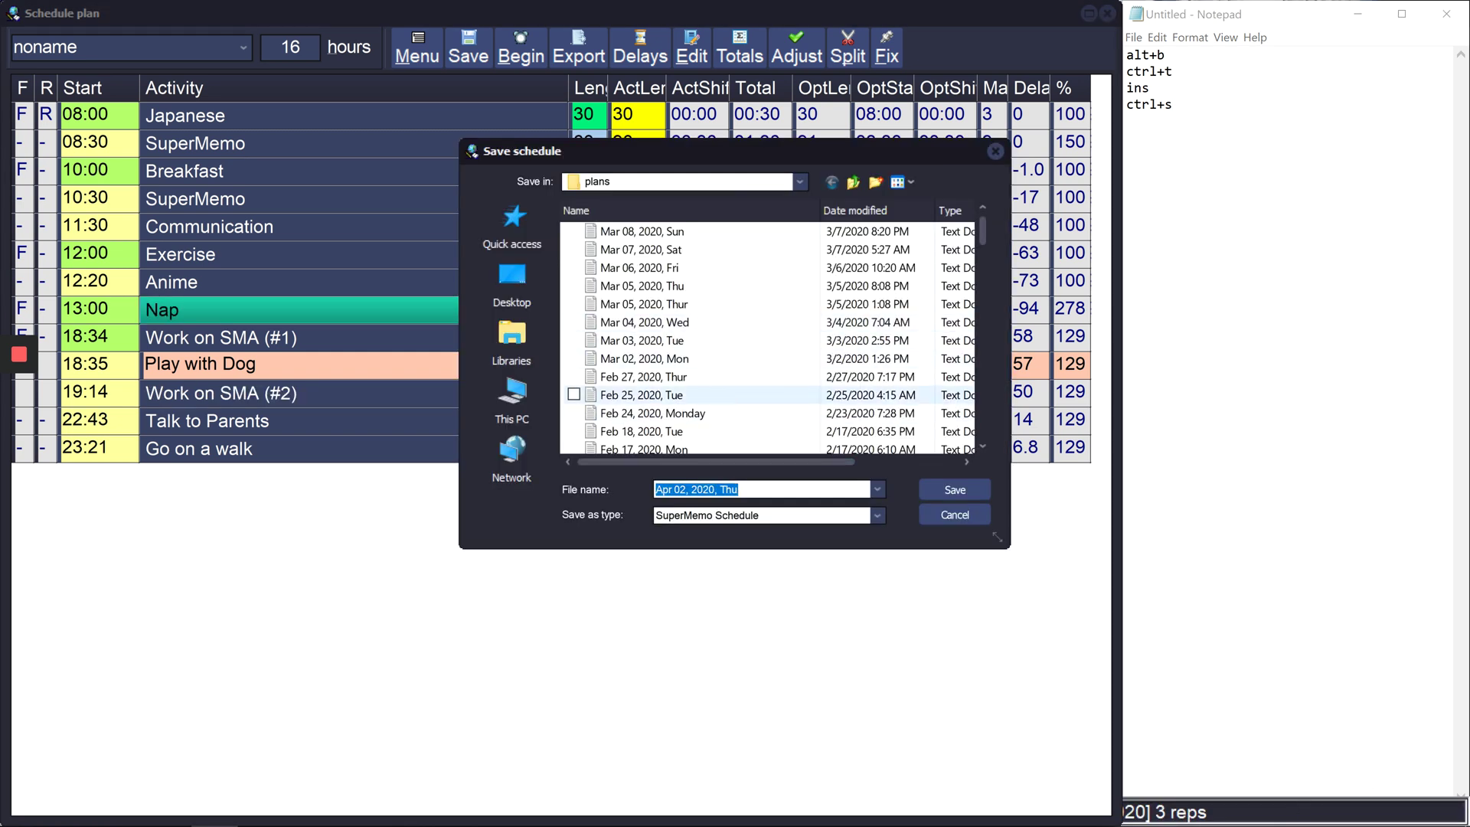
{"action": "key", "text": "End"}
{"action": "key", "text": "ctrl+shift+Left"}
{"action": "type", "text": "Fri"}
{"action": "key", "text": "Left"}
{"action": "key", "text": "Left"}
{"action": "key", "text": "BackSpace"}
{"action": "type", "text": "3"}
{"action": "left_click", "coordinate": [954, 490]}
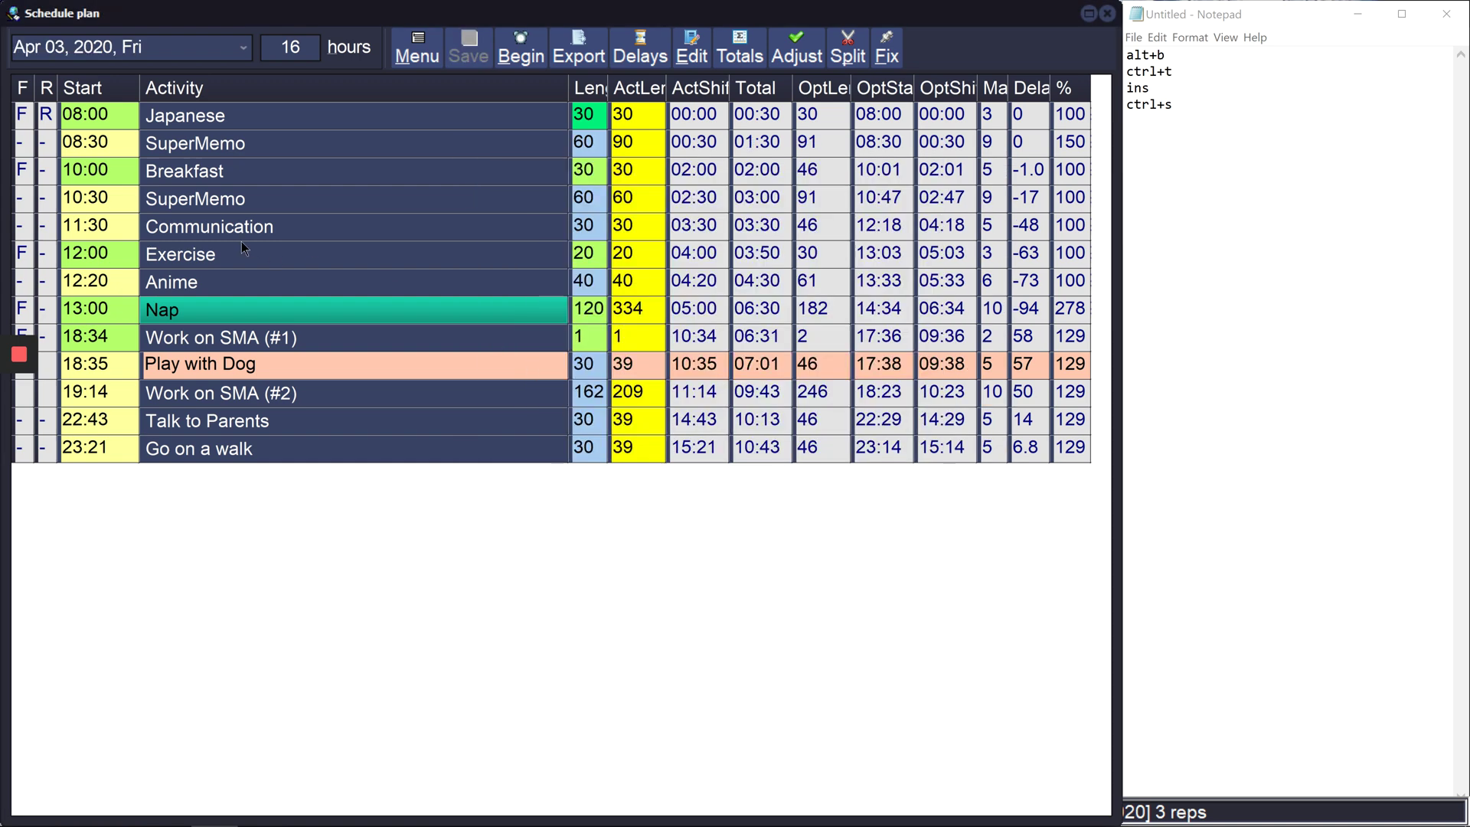
- Mark Play with Dog as begun at 18:36, extending Work on SMA (#1) to 2 minutes
{"action": "key", "text": "ctrl+Home"}
{"action": "key", "text": "alt+b"}
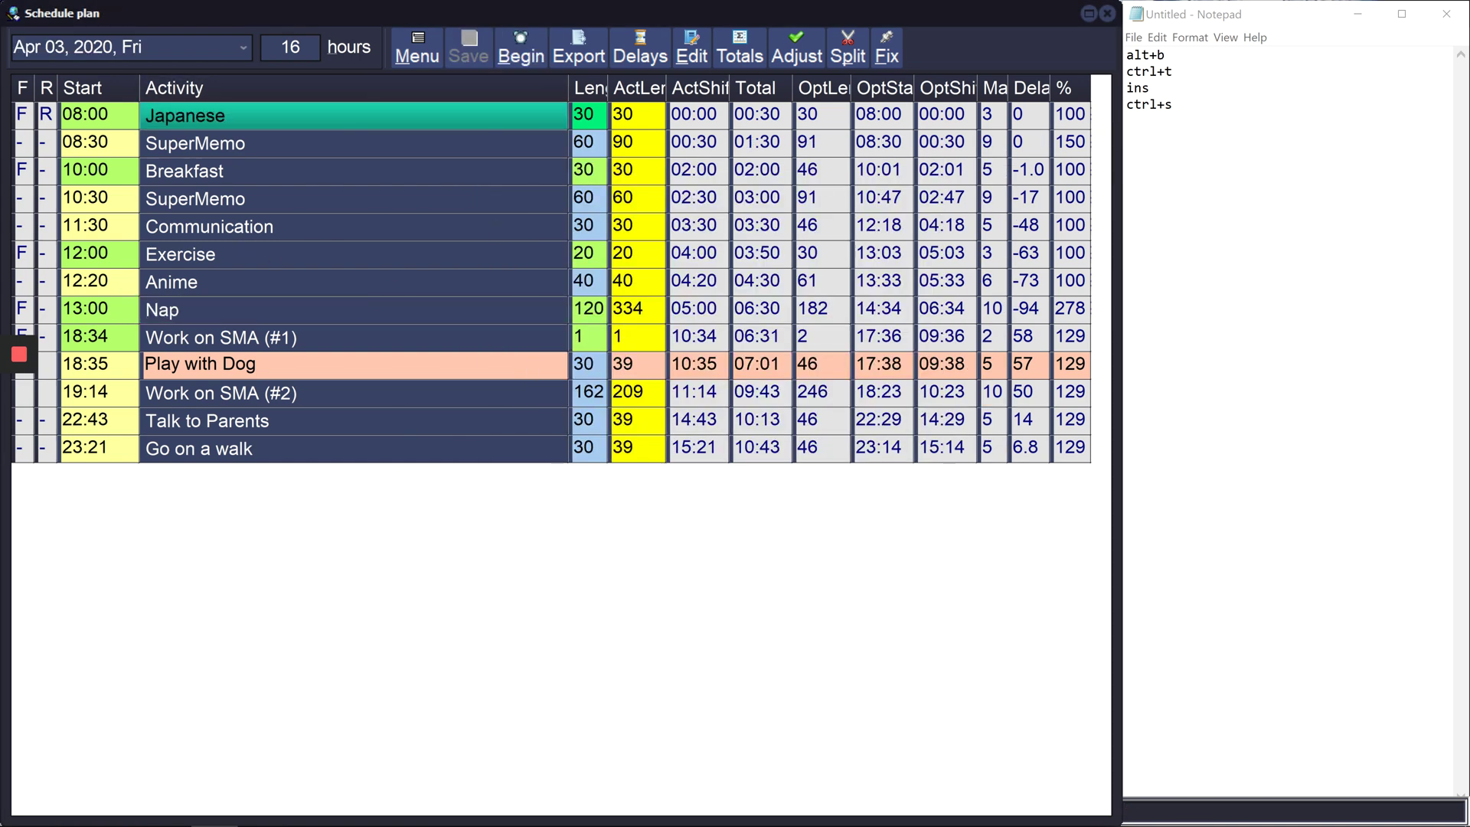
{"action": "key", "text": "Down"}
{"action": "key", "text": "Down"}
{"action": "key", "text": "Down"}
{"action": "key", "text": "Down"}
{"action": "key", "text": "Down"}
{"action": "key", "text": "Down"}
{"action": "key", "text": "Down"}
{"action": "key", "text": "Down"}
{"action": "key", "text": "Down"}
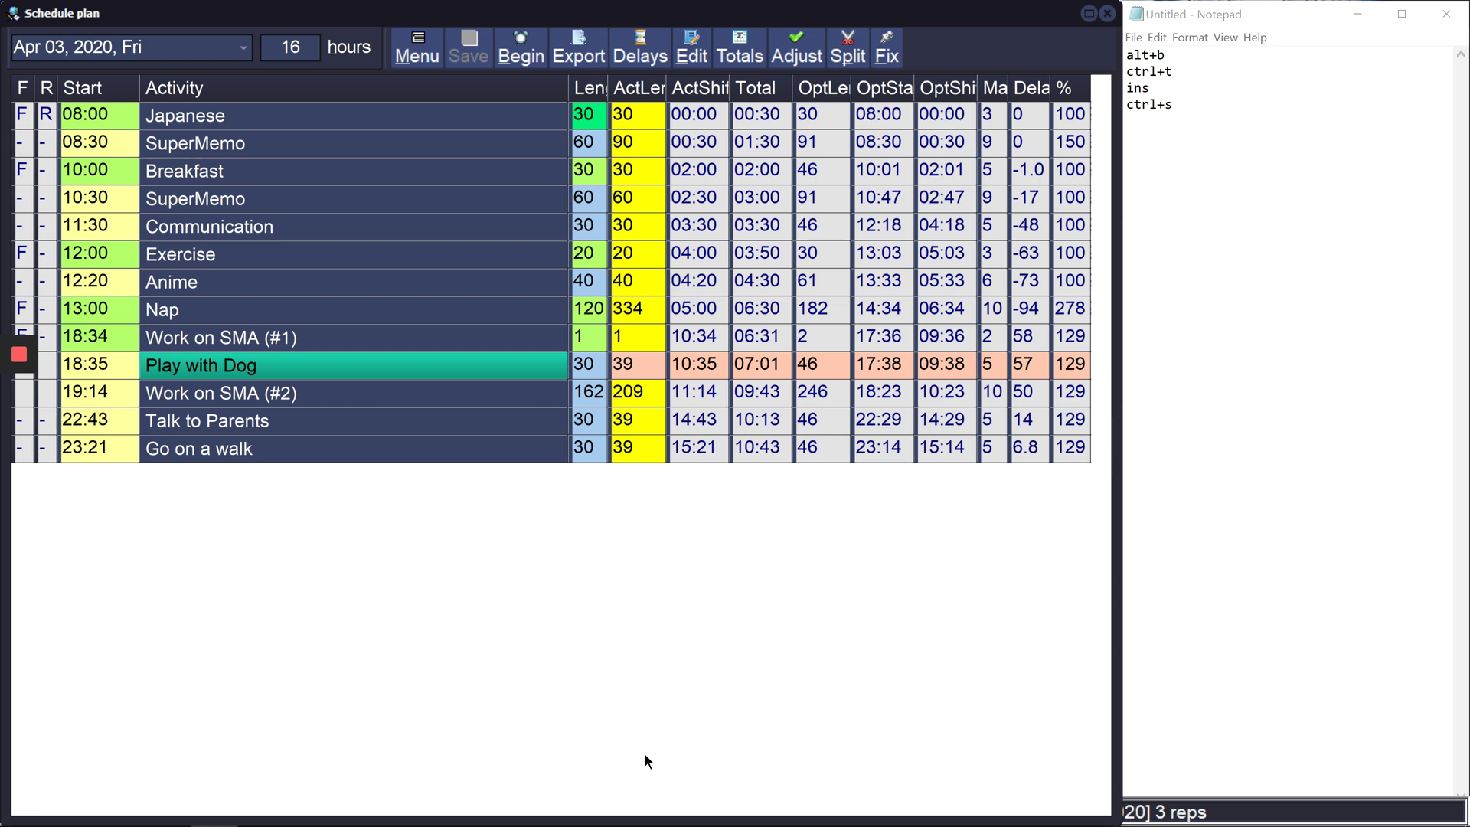
{"action": "key", "text": "alt+b"}
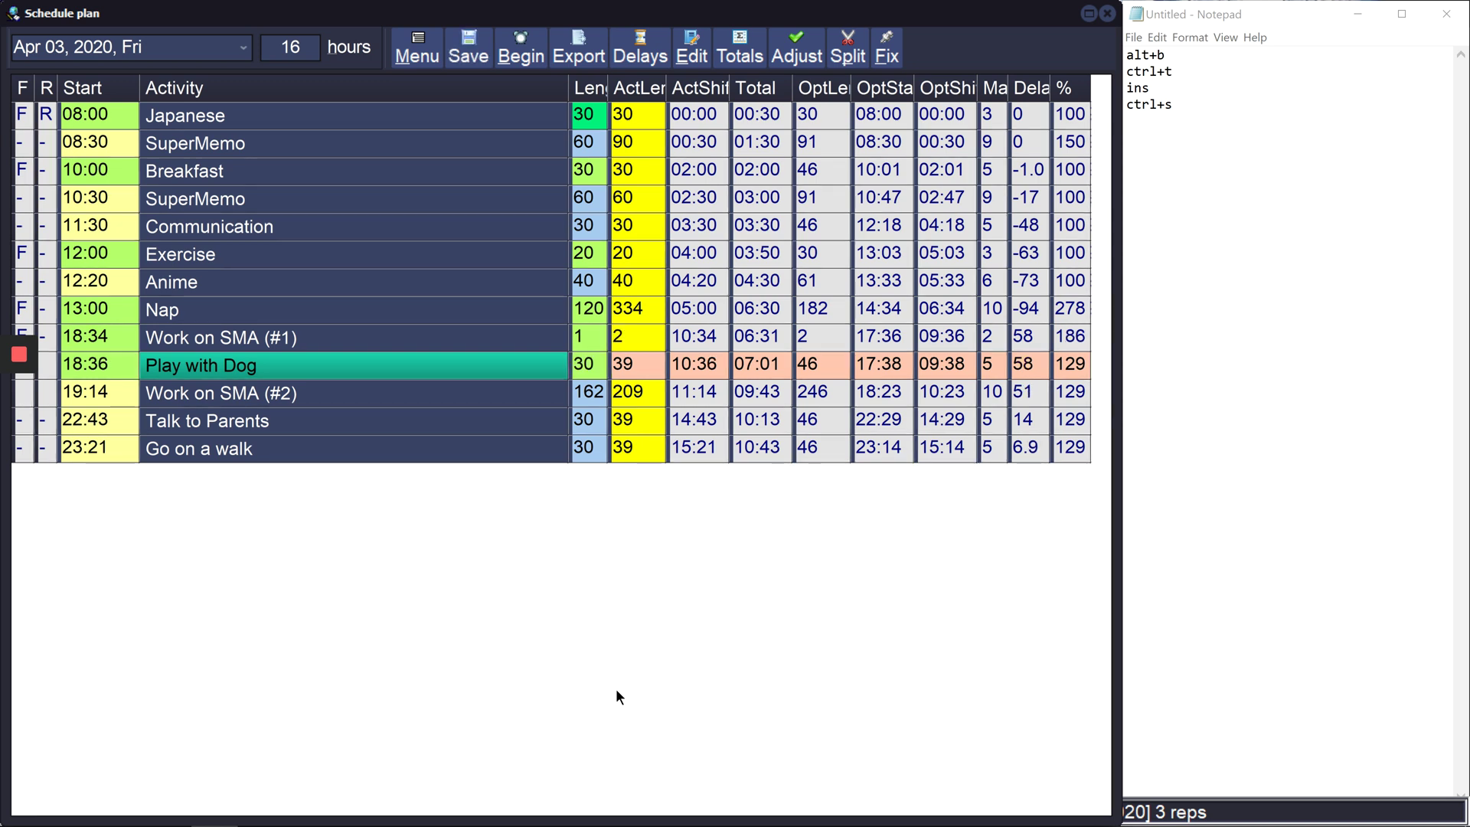